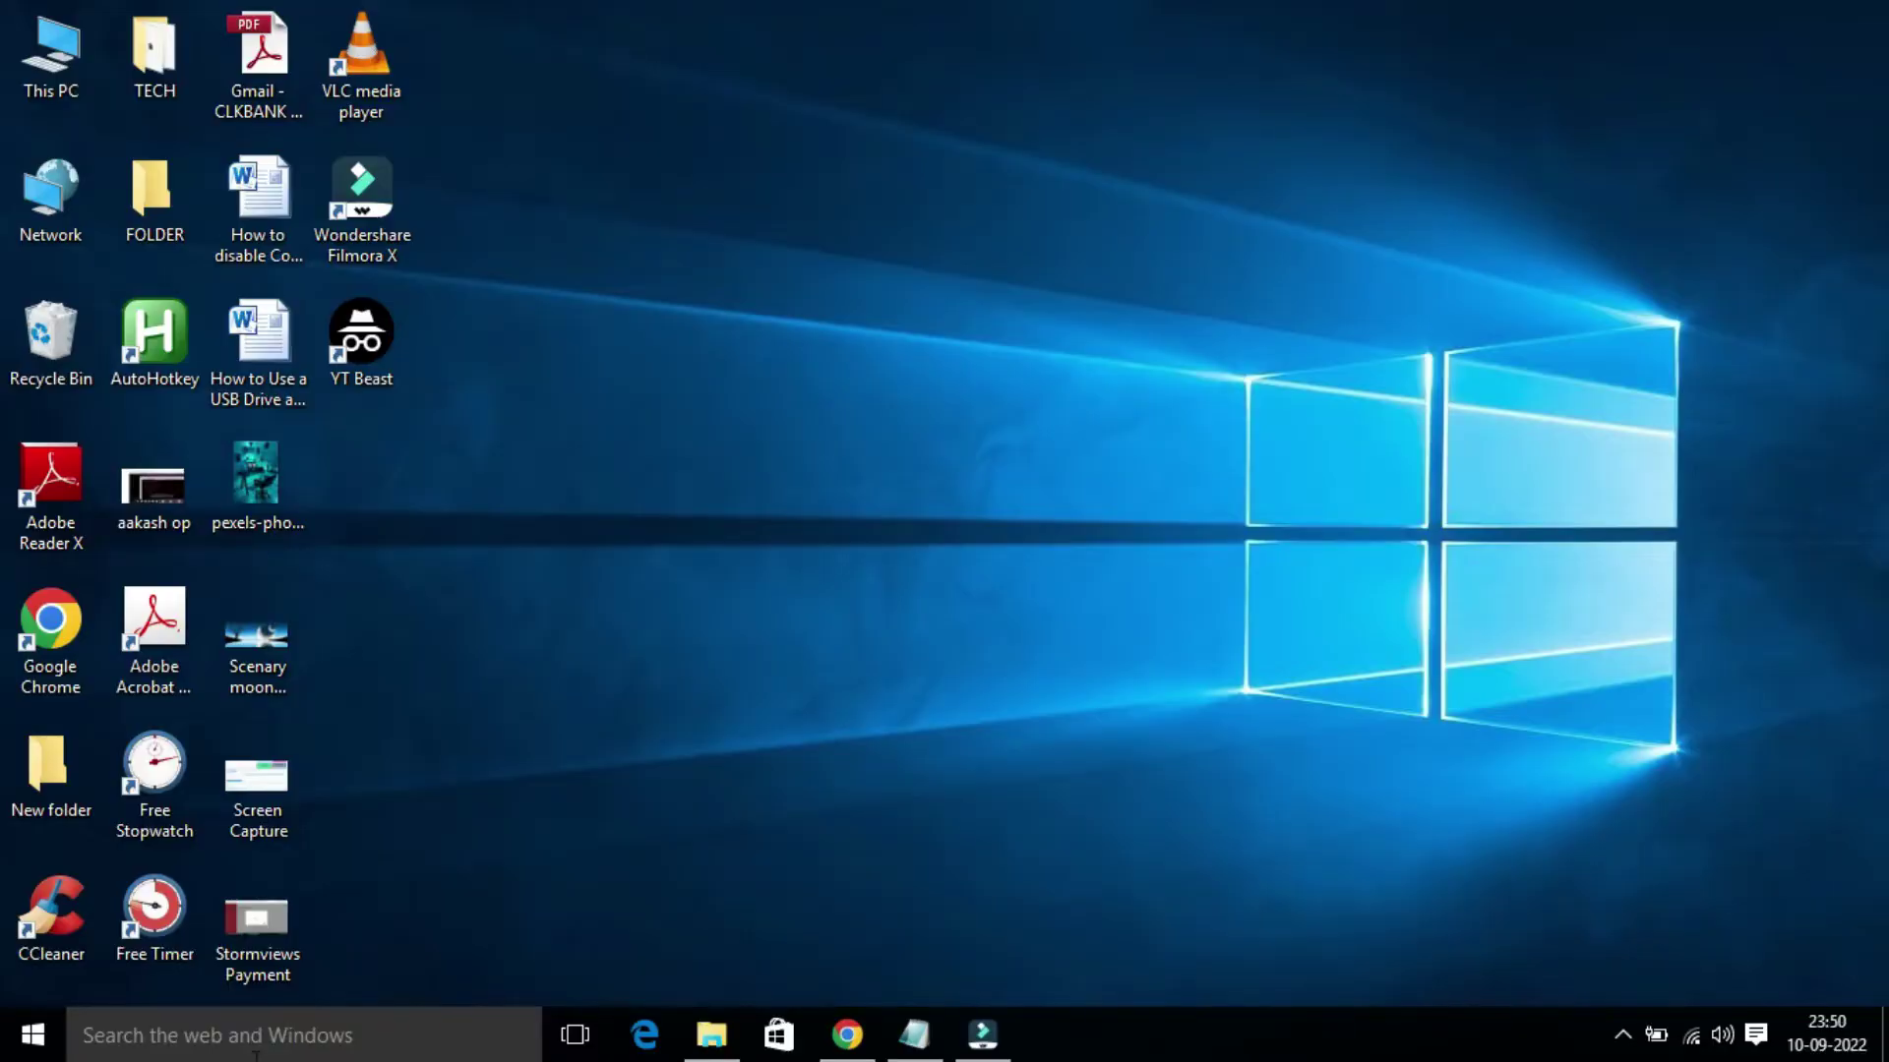
Step: Search Windows for 'Task sc' to bring up Task Scheduler
click(255, 1055)
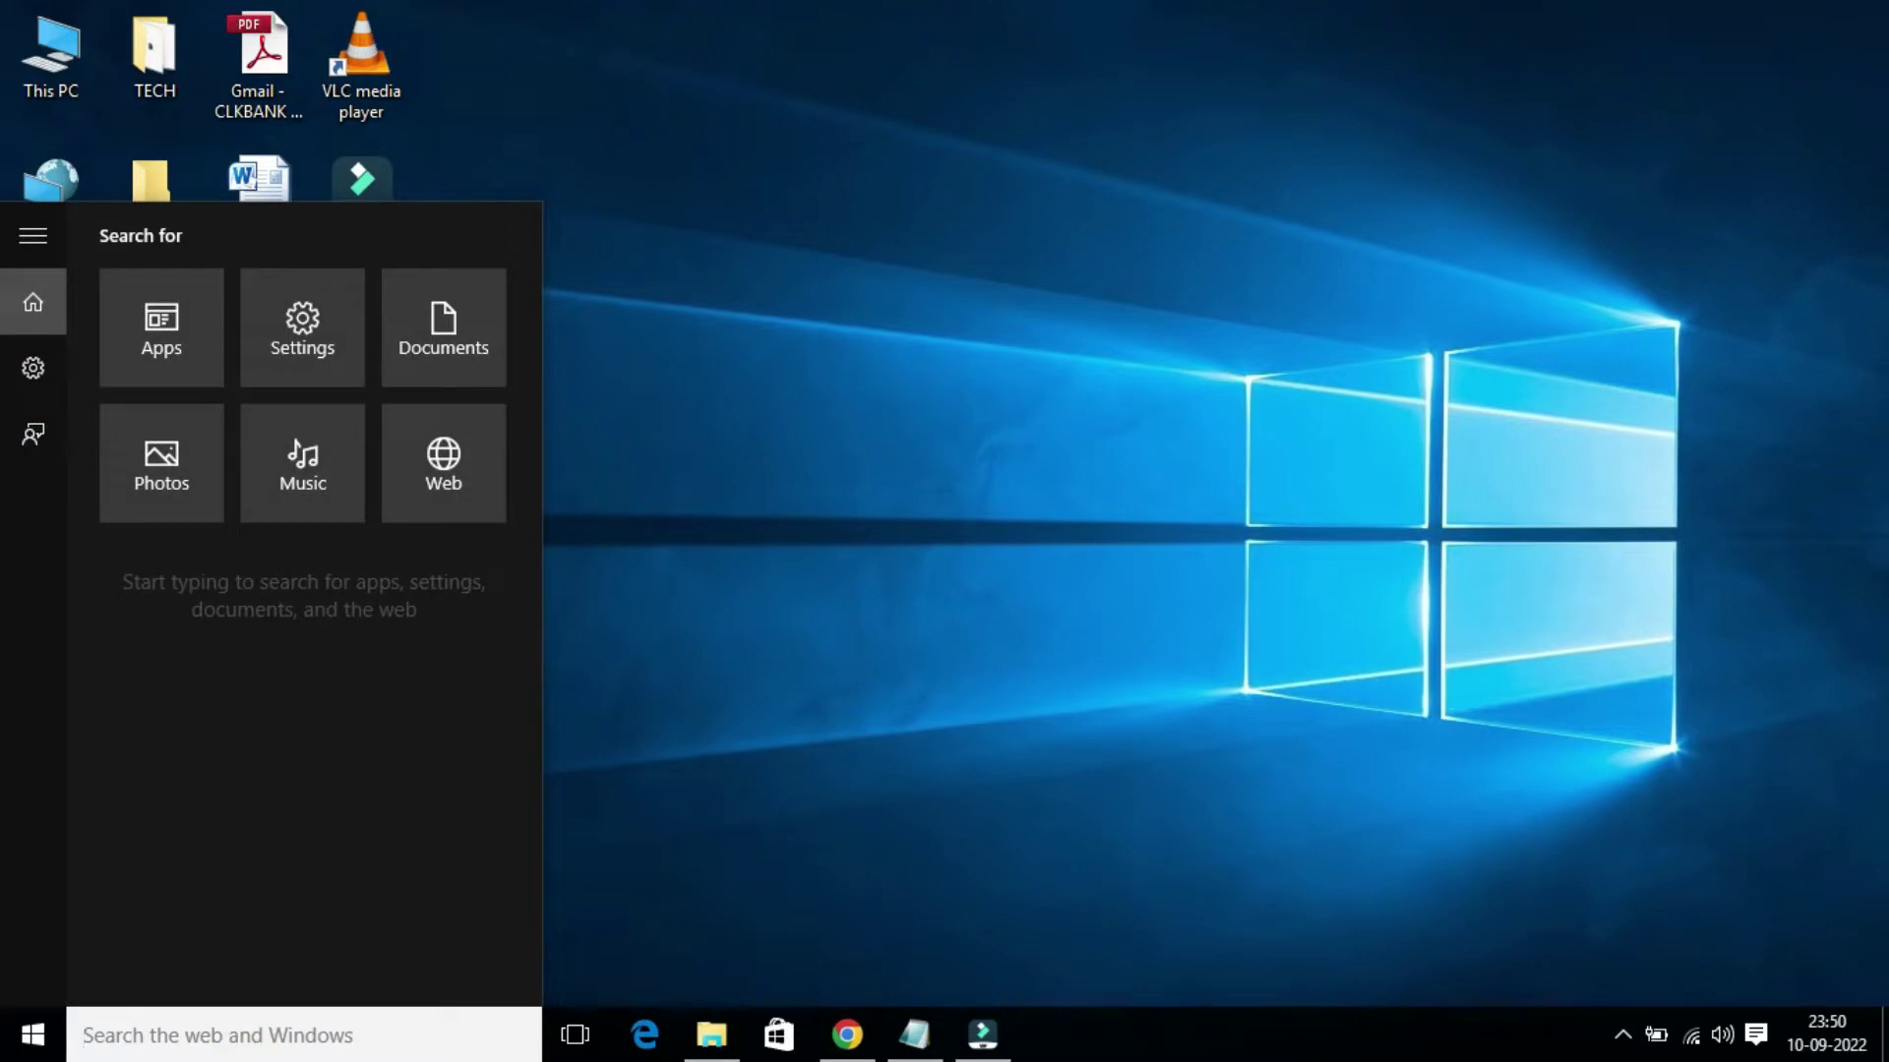
text(Task s)
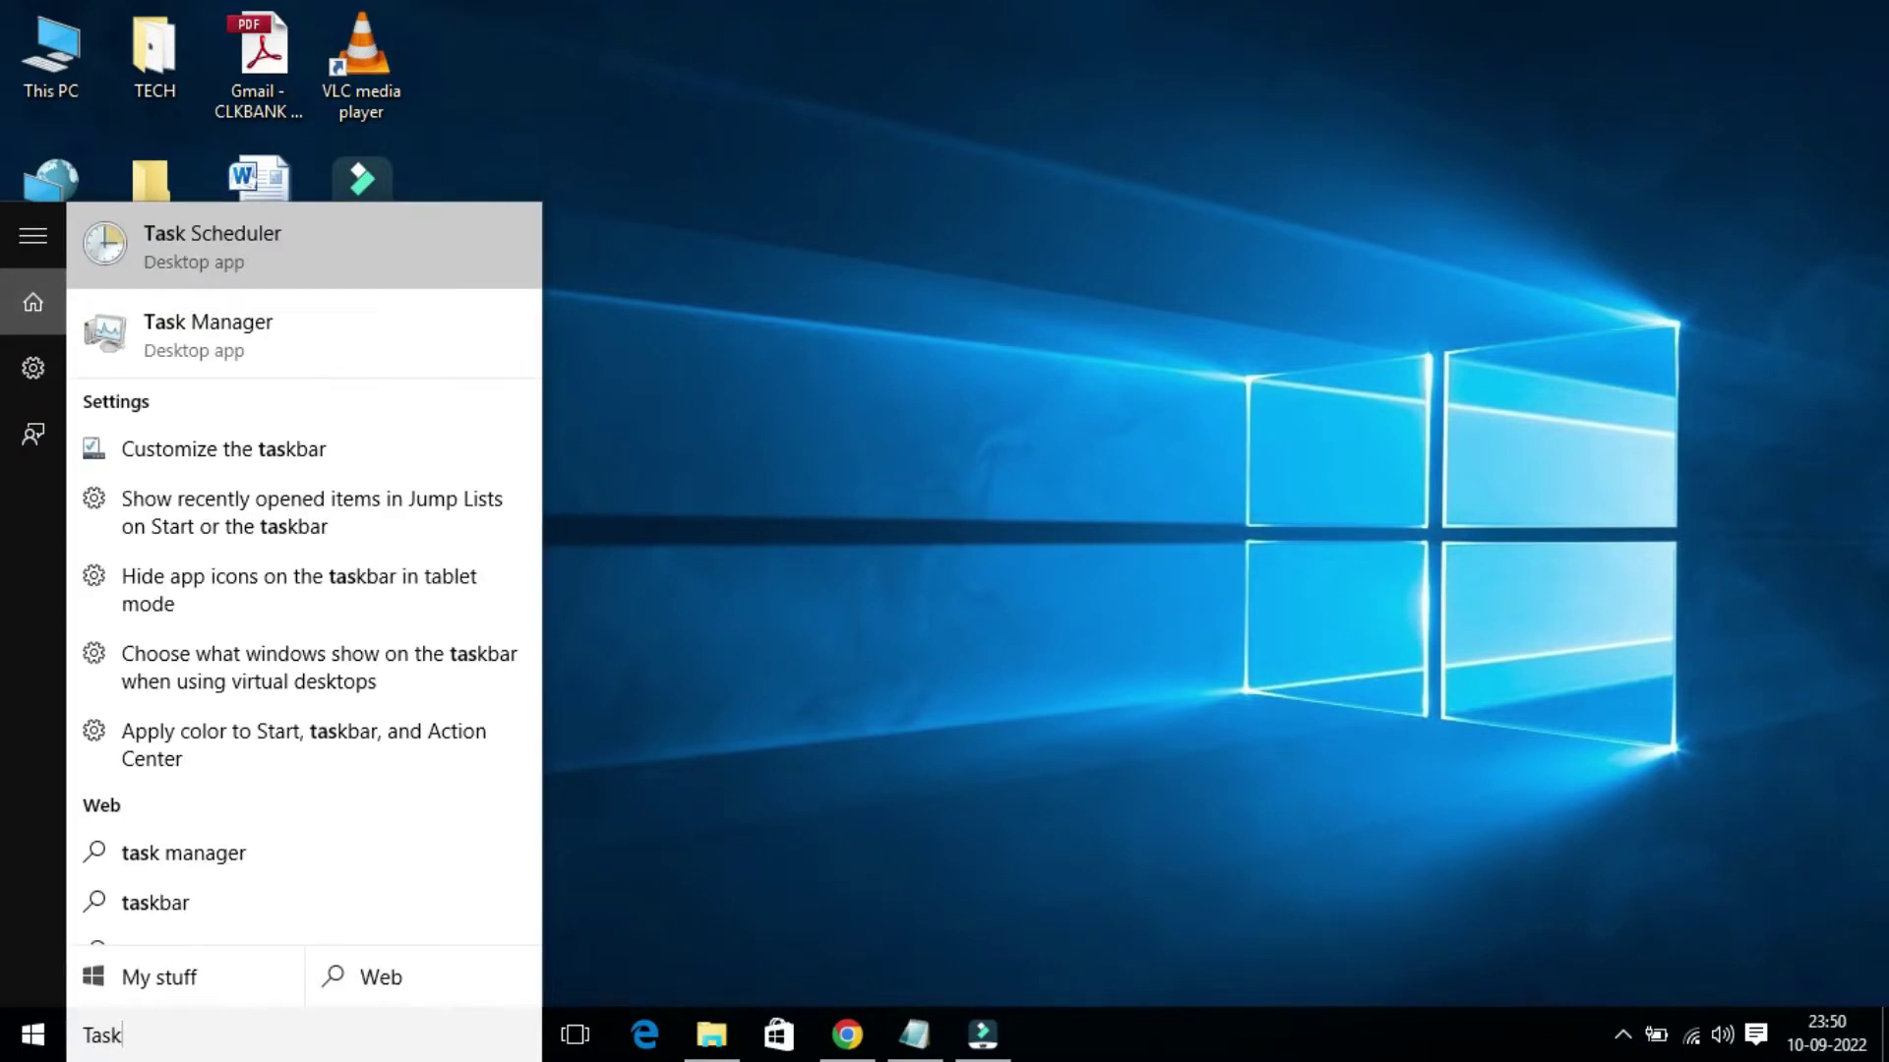
text(c)
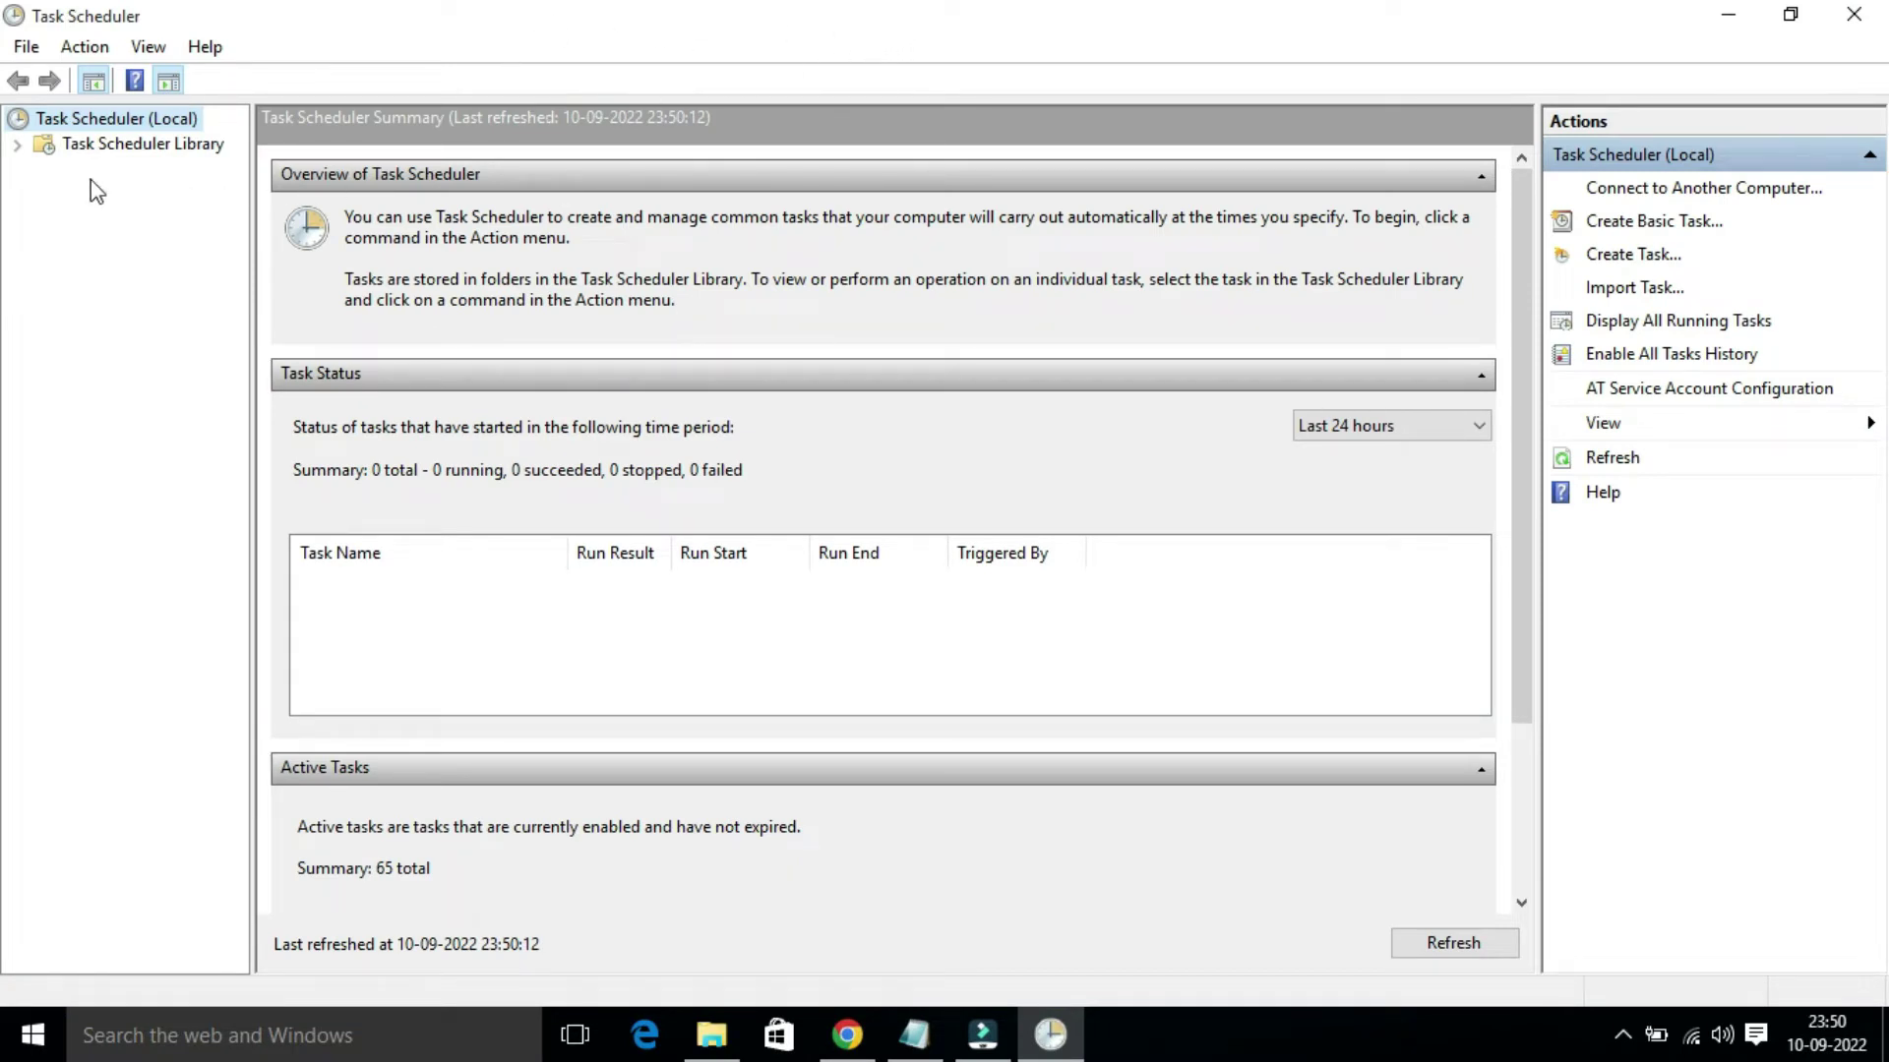
Step: Start a basic task from Task Scheduler (Local) and name it 'Empty Recycle Bin'
right_click(95, 120)
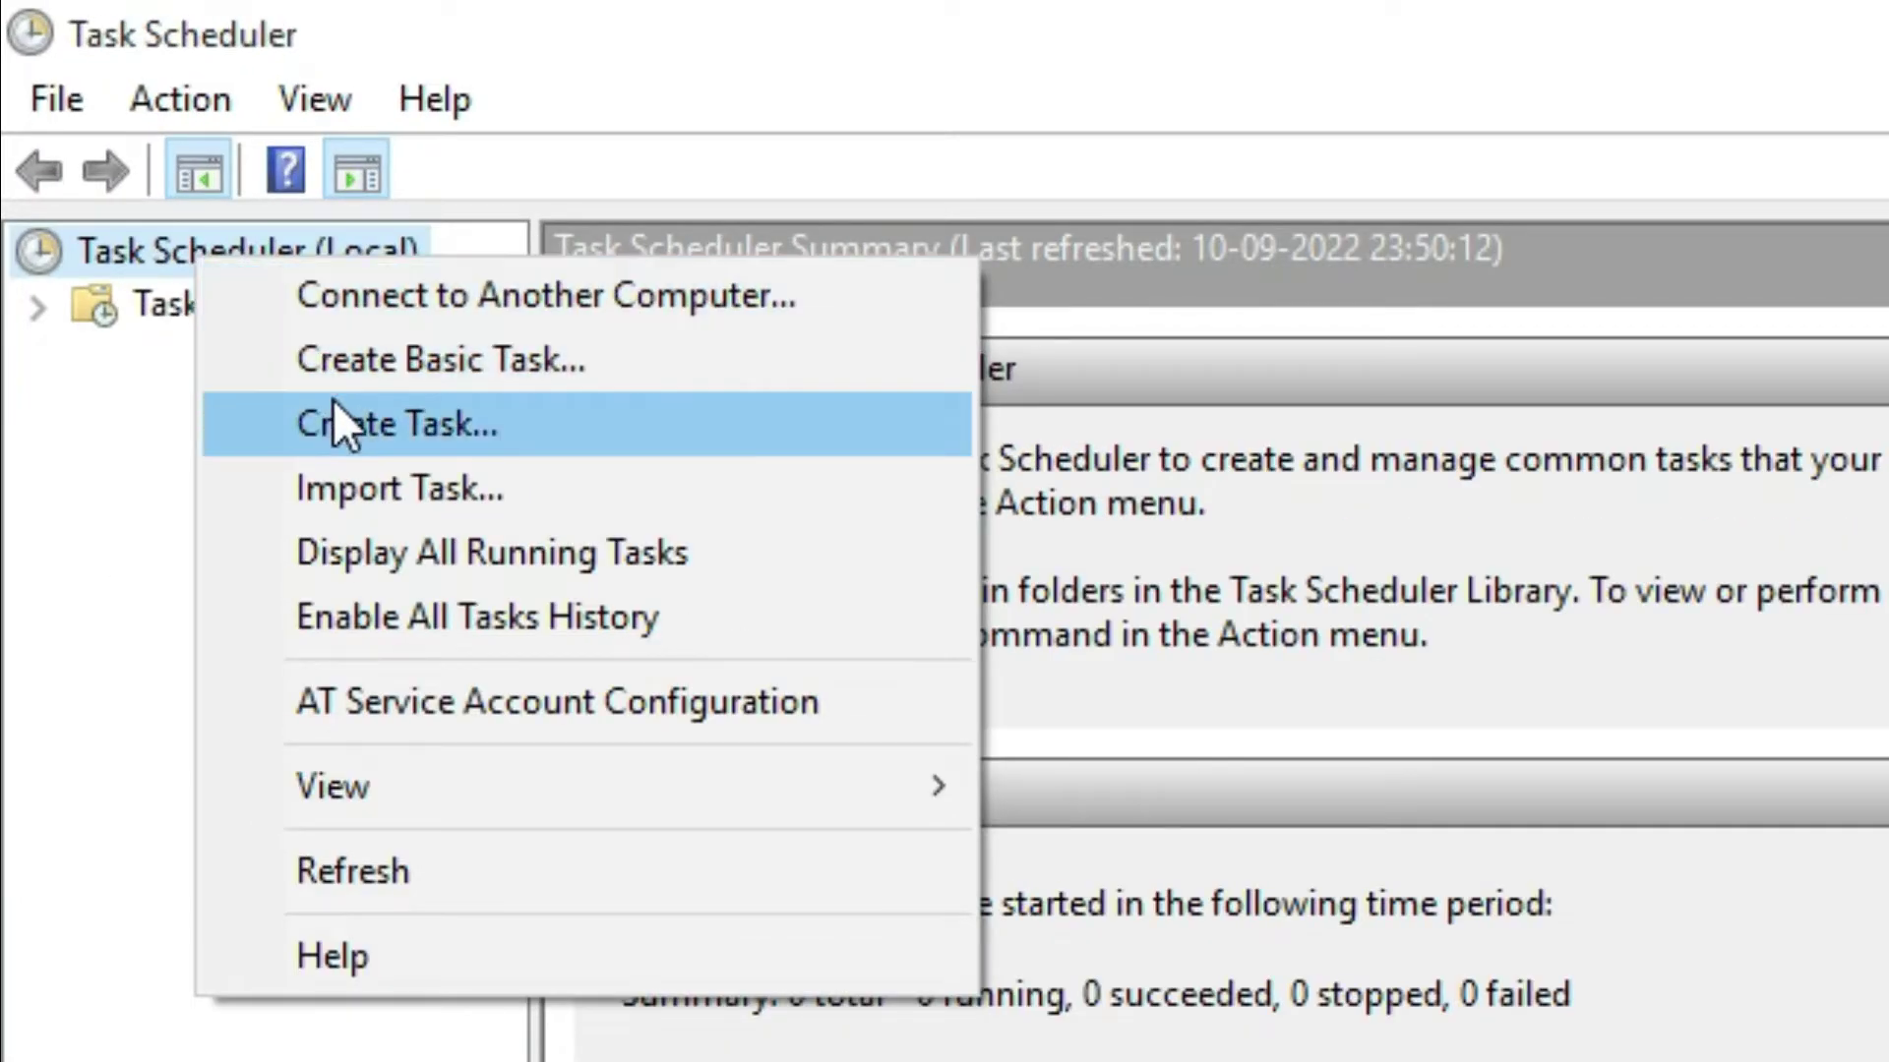
click(362, 364)
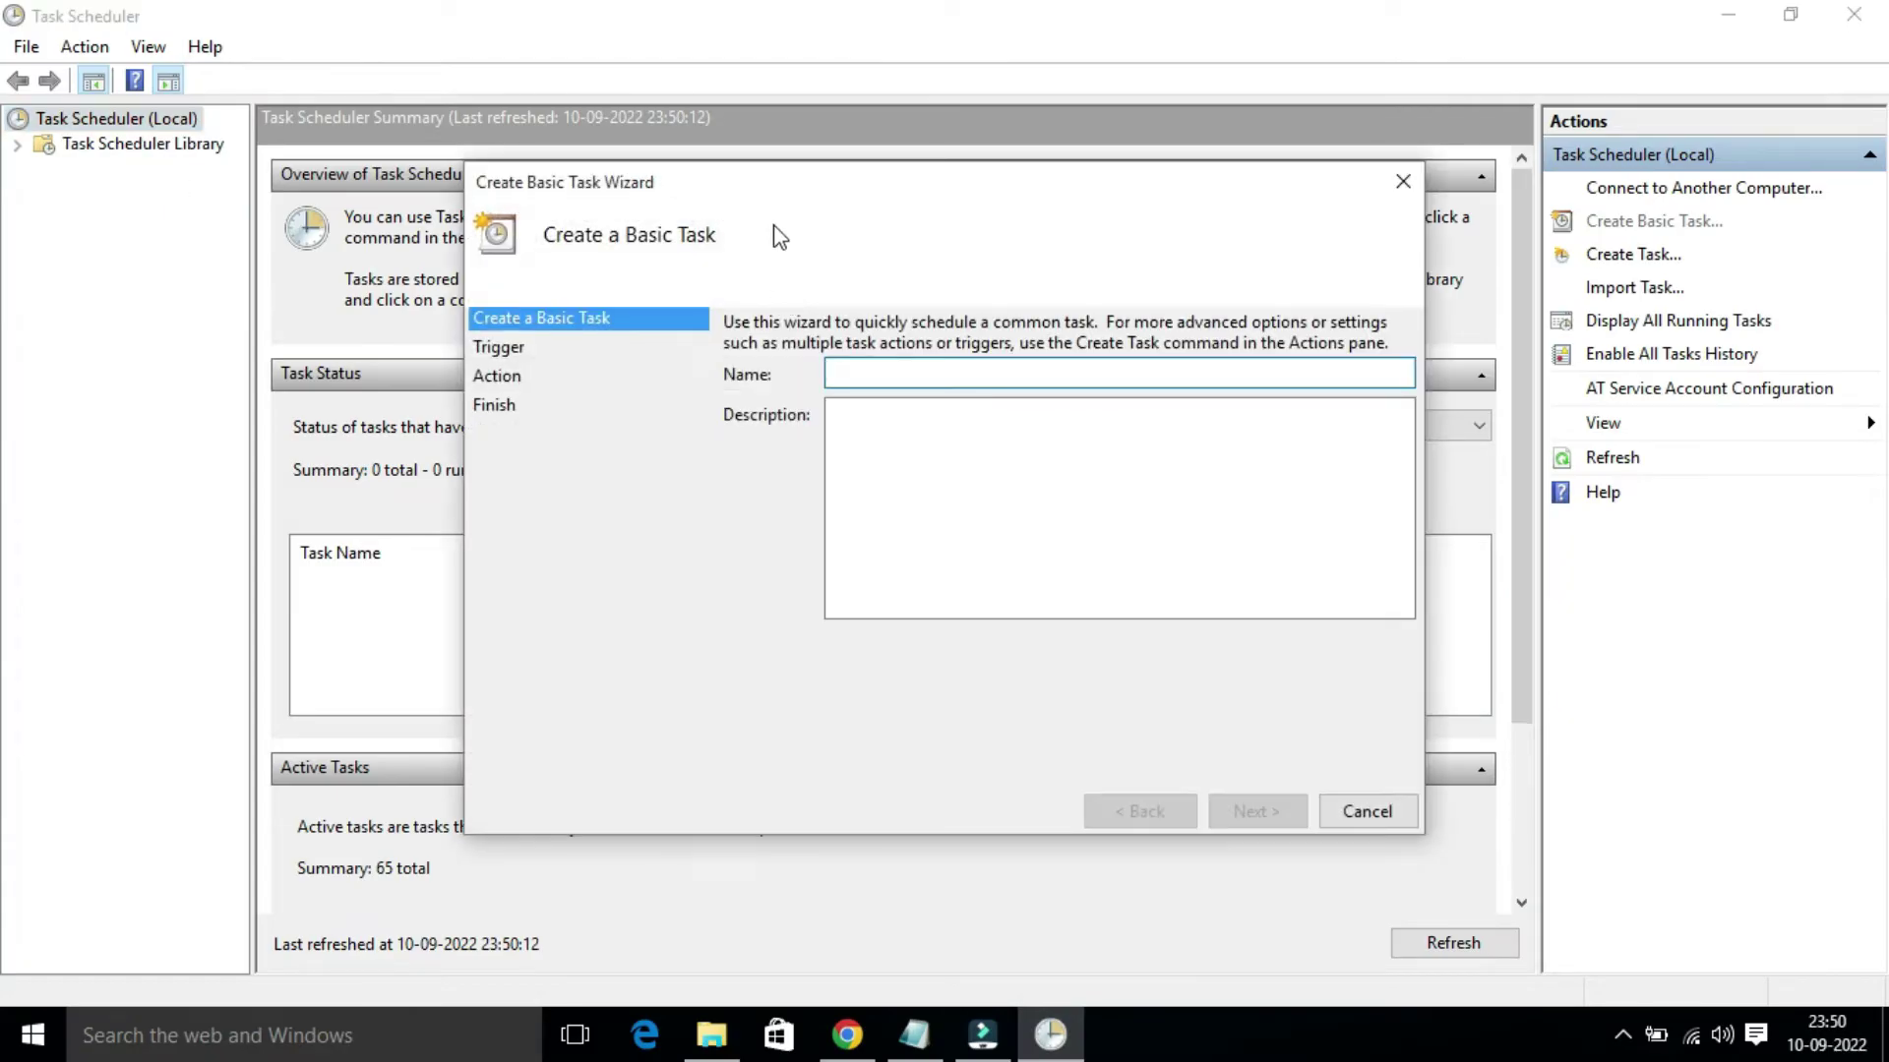
drag(803, 190, 738, 190)
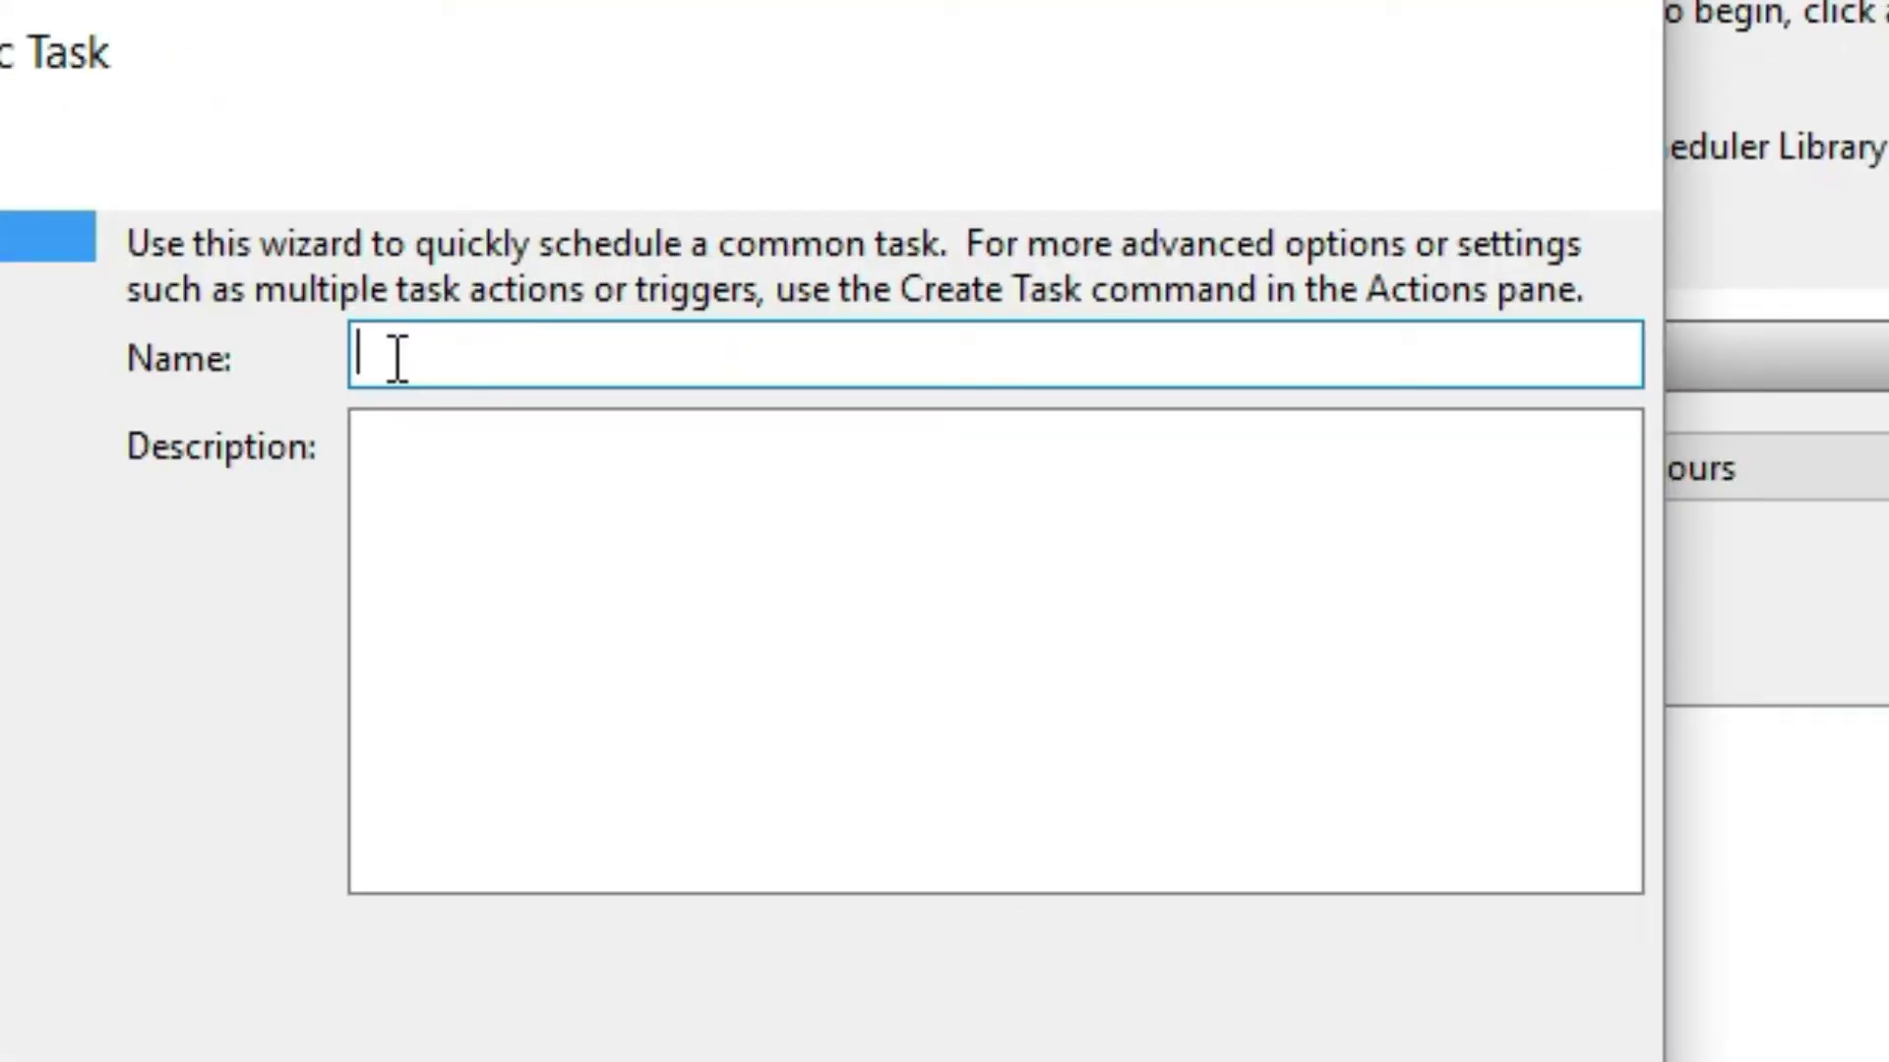
text(Empty Recycle Bin)
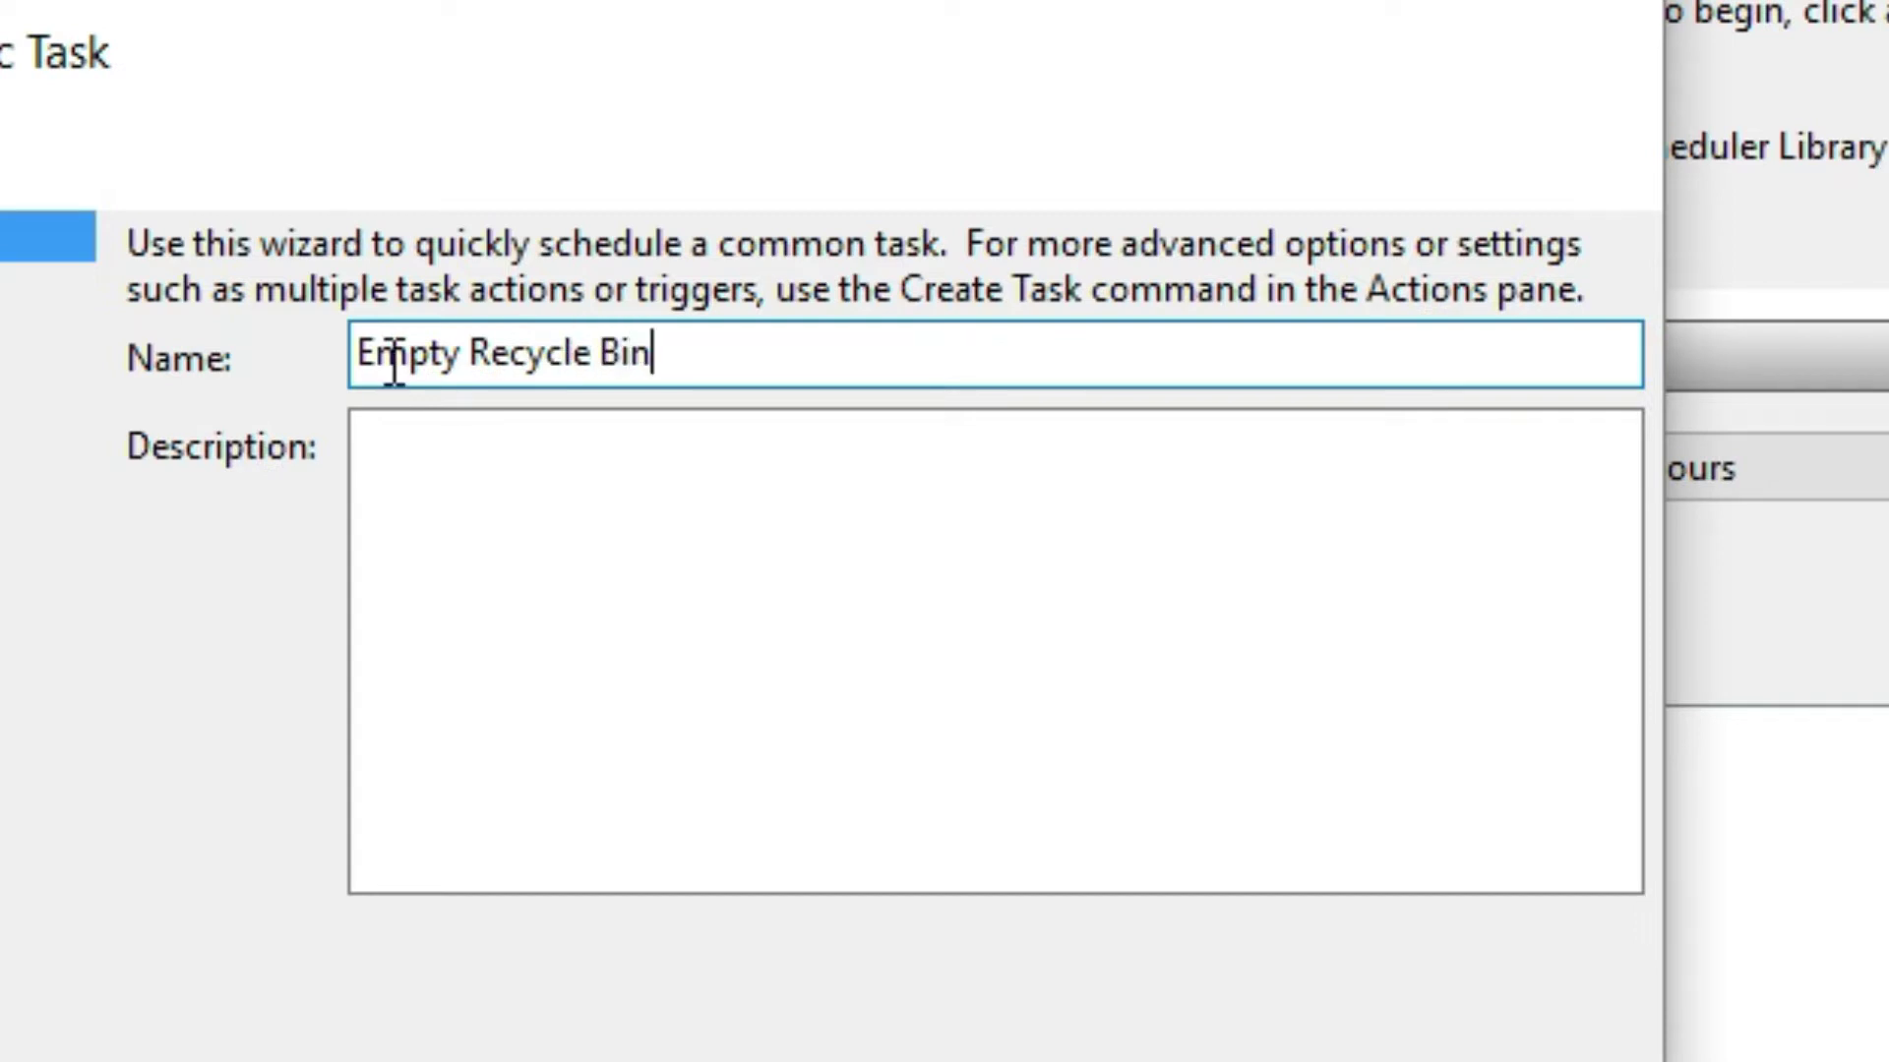
click(423, 449)
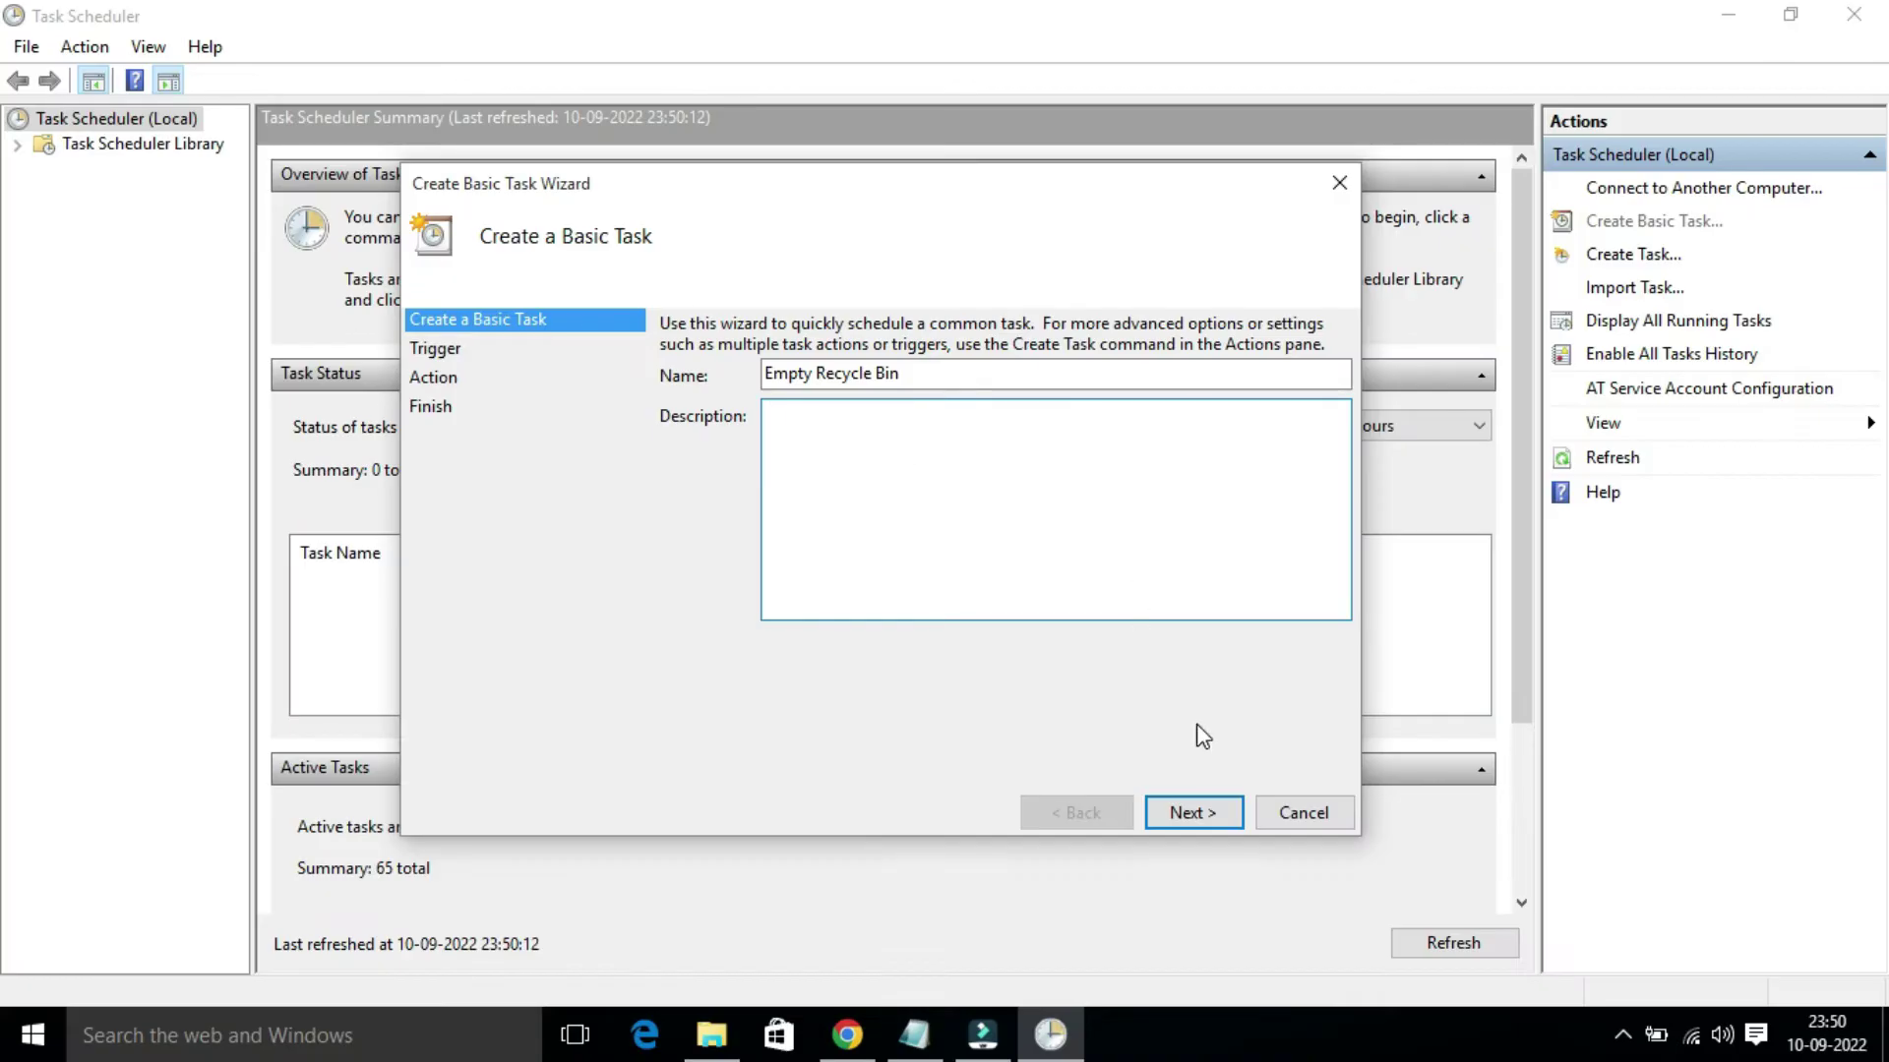
Step: Choose a Monthly trigger for the task and continue to its schedule settings
click(1190, 821)
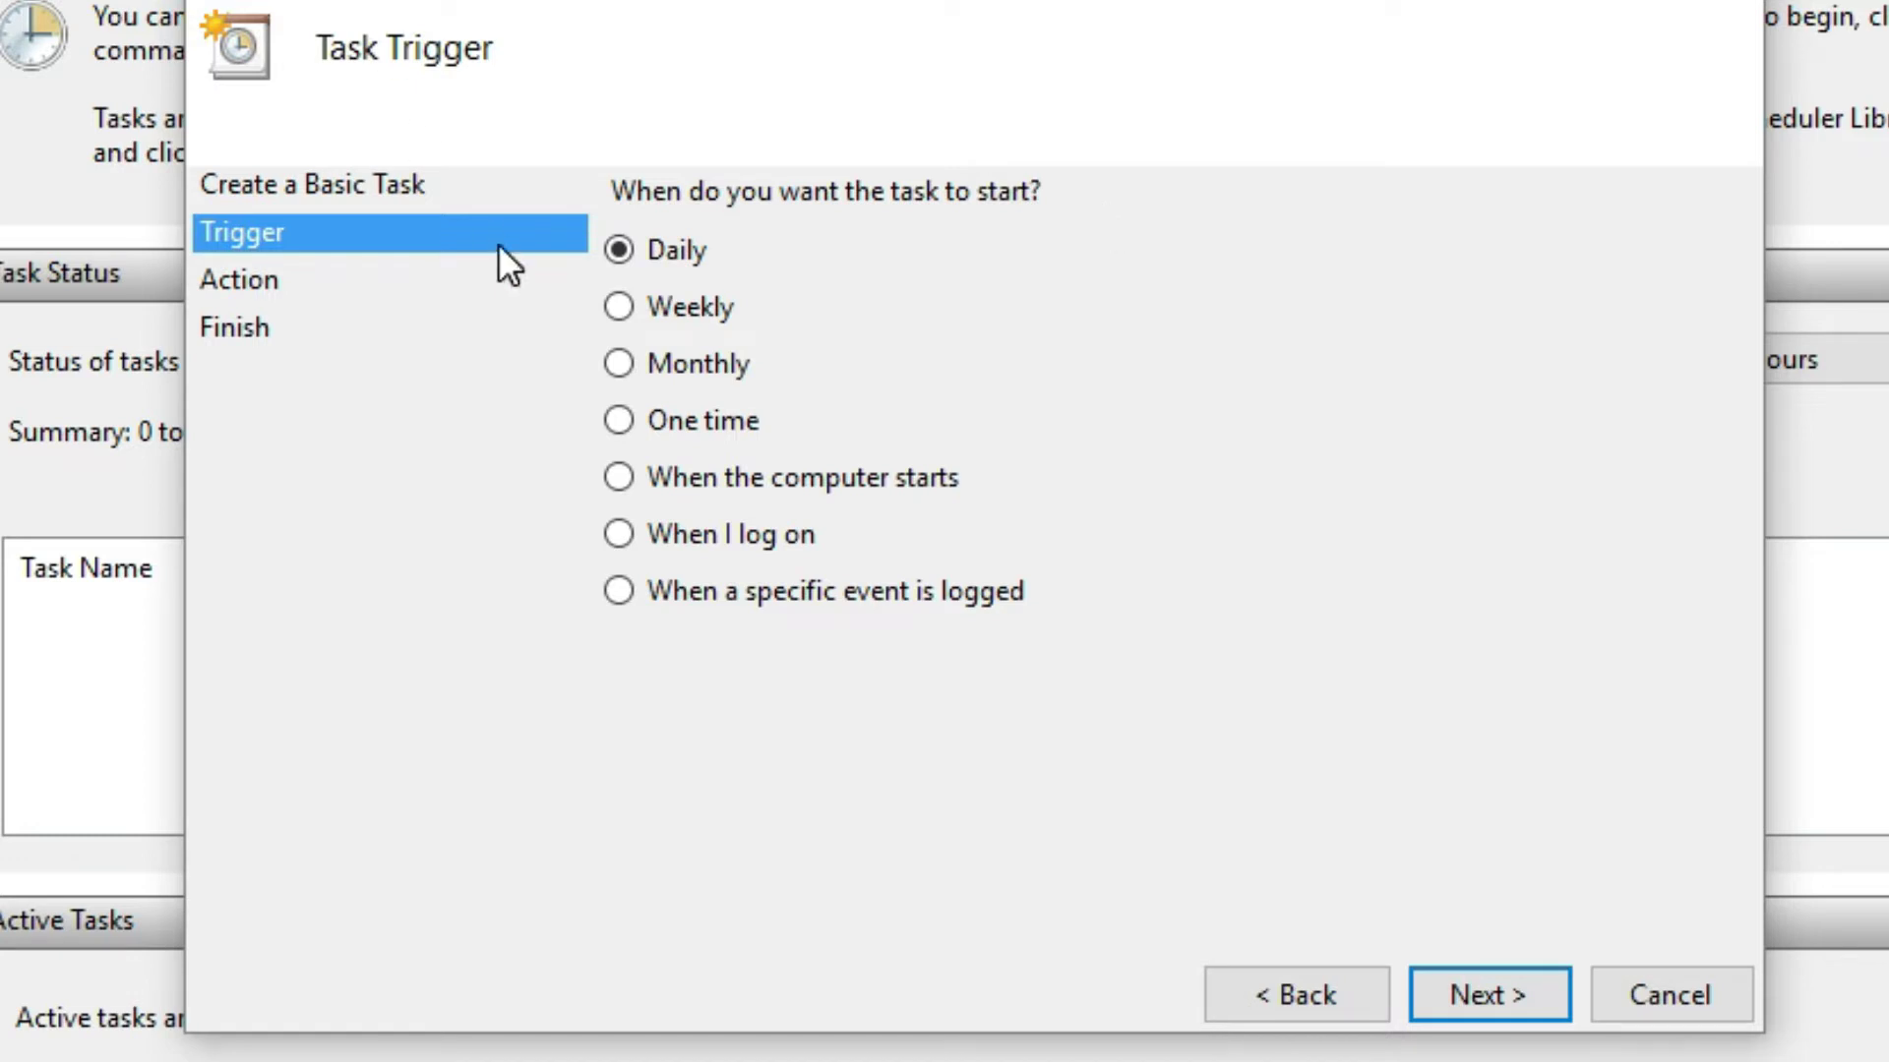
click(617, 361)
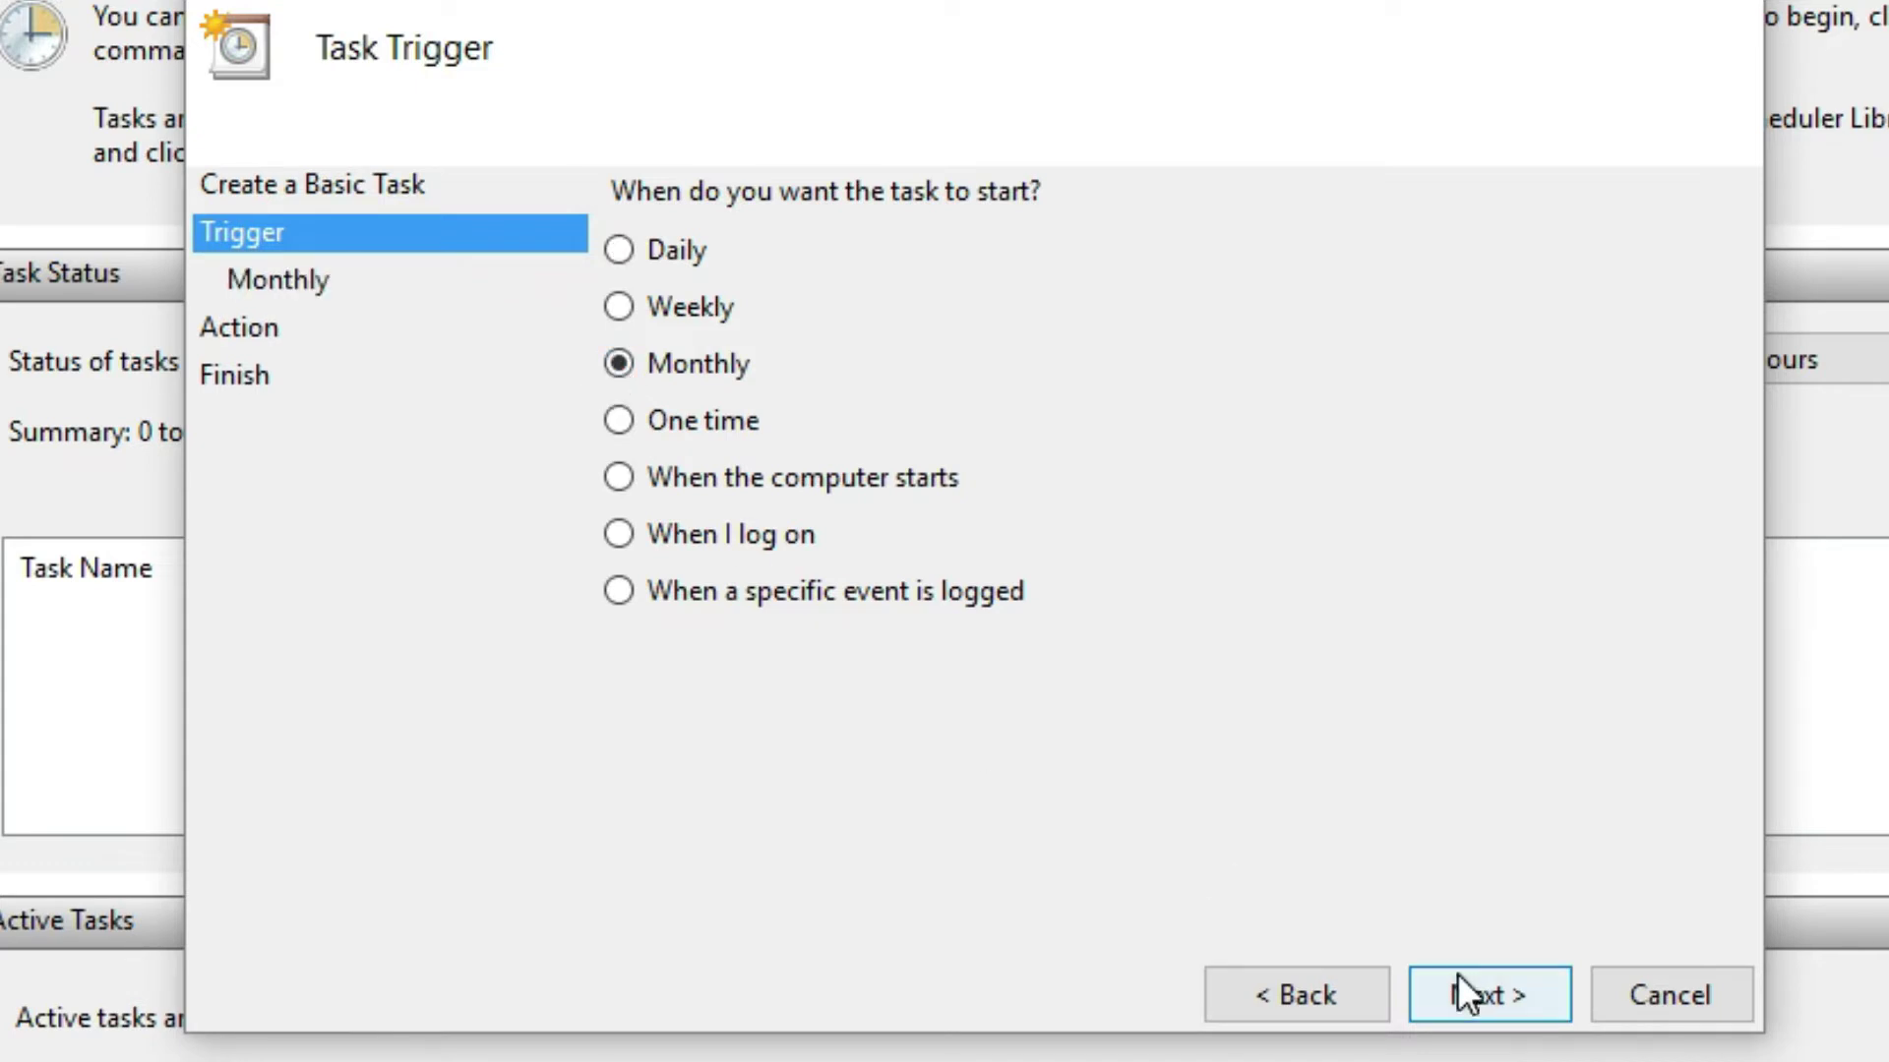
click(1482, 981)
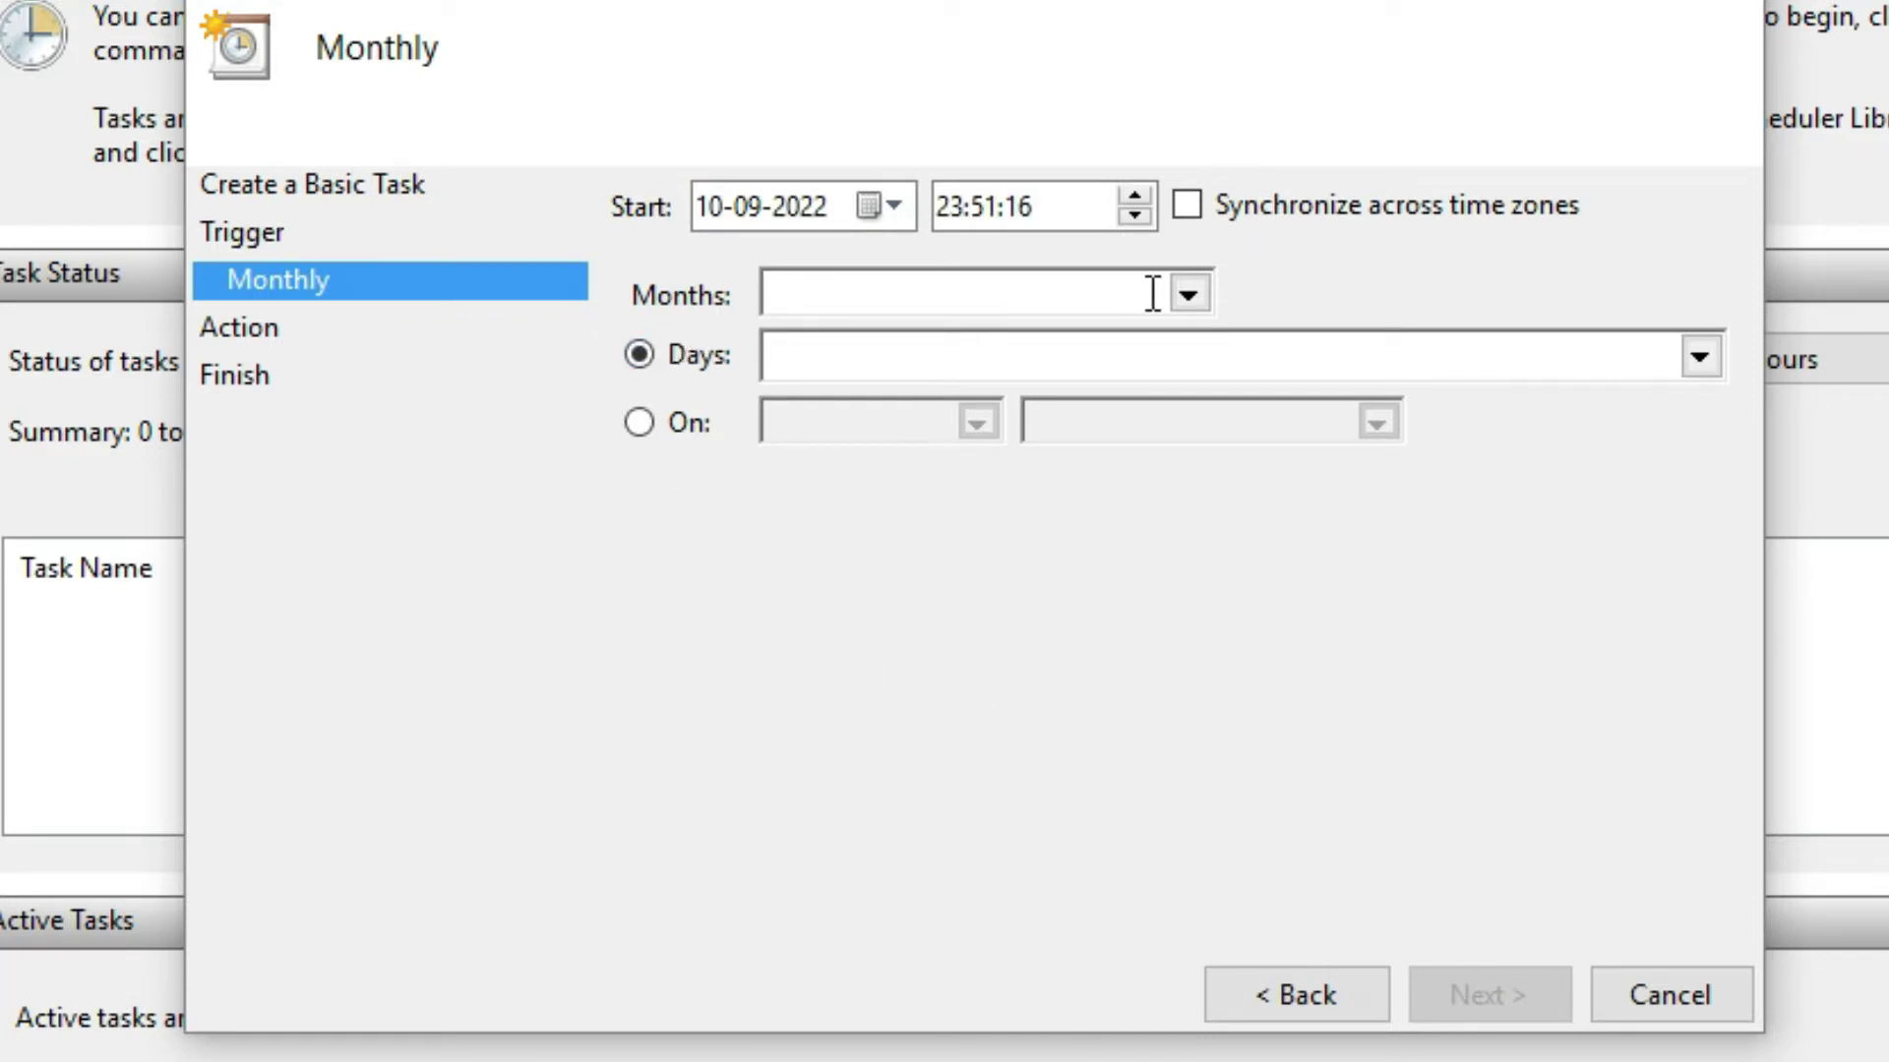
Step: Select all months, January through December, for the monthly trigger
click(1188, 293)
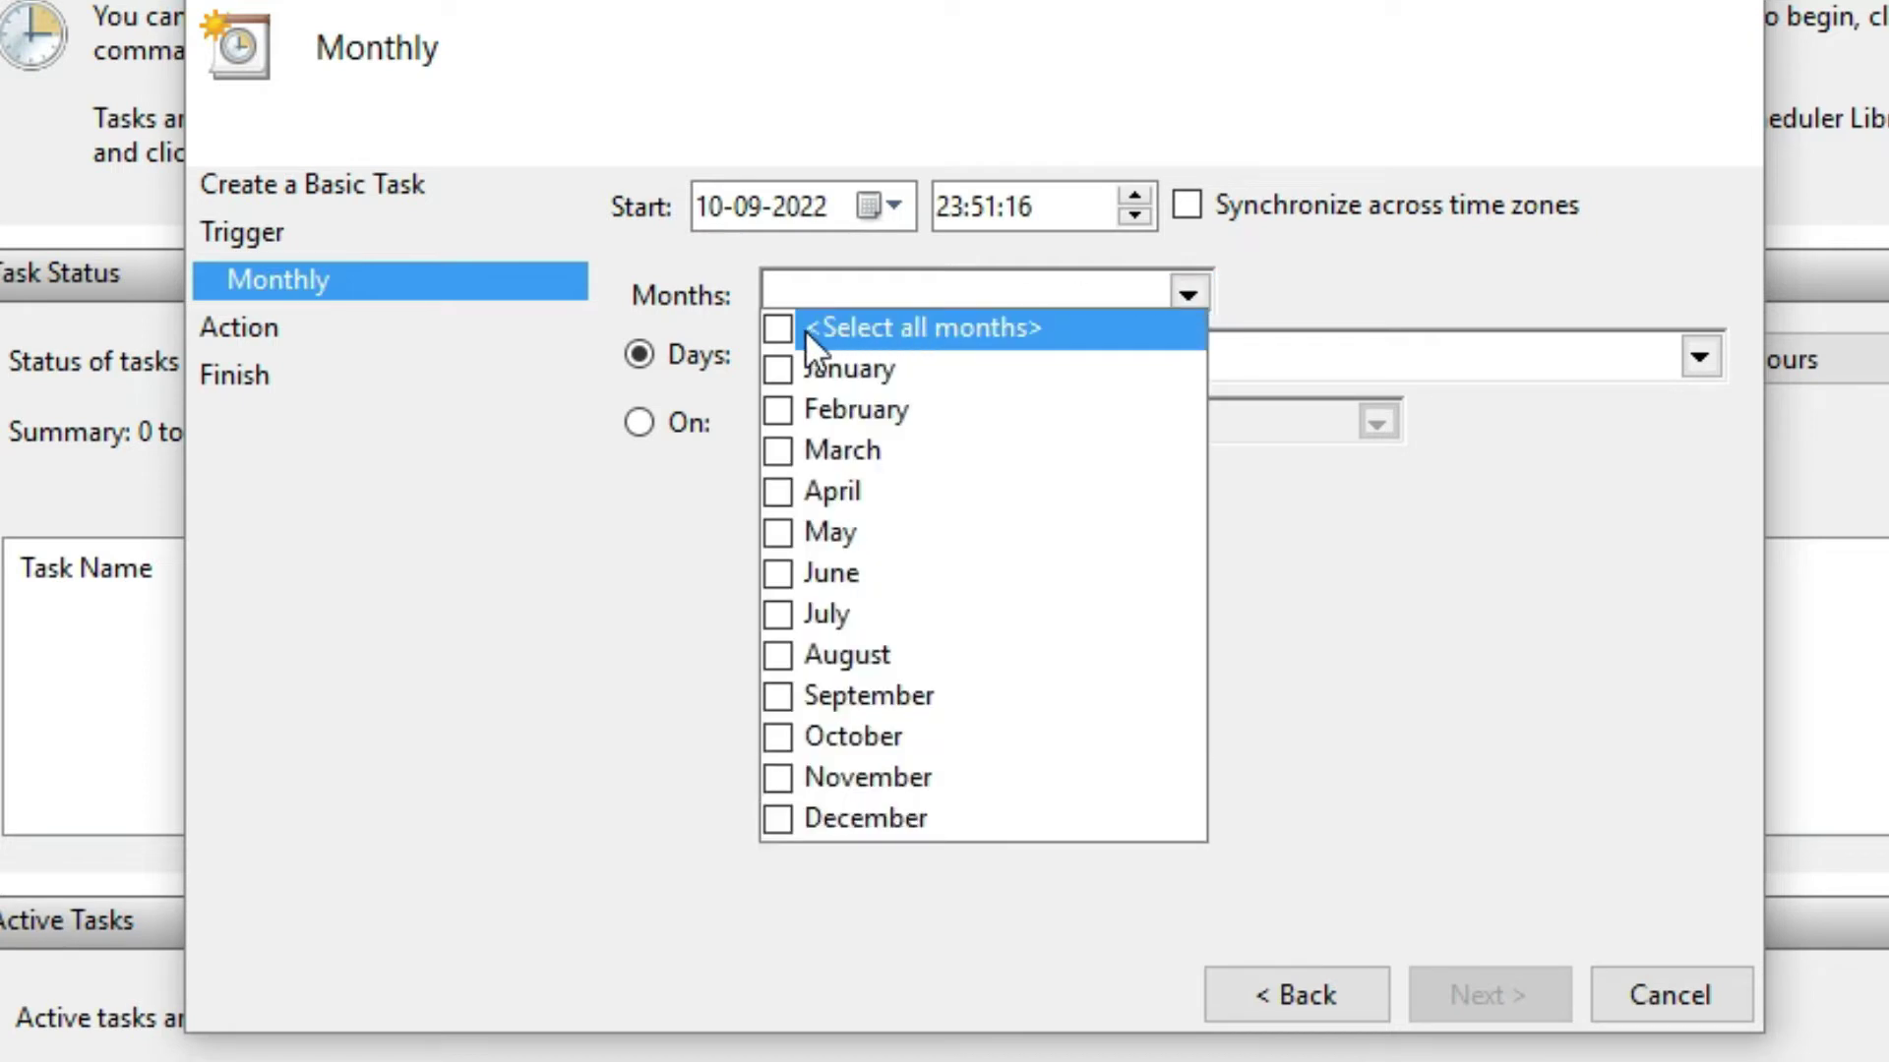
click(777, 329)
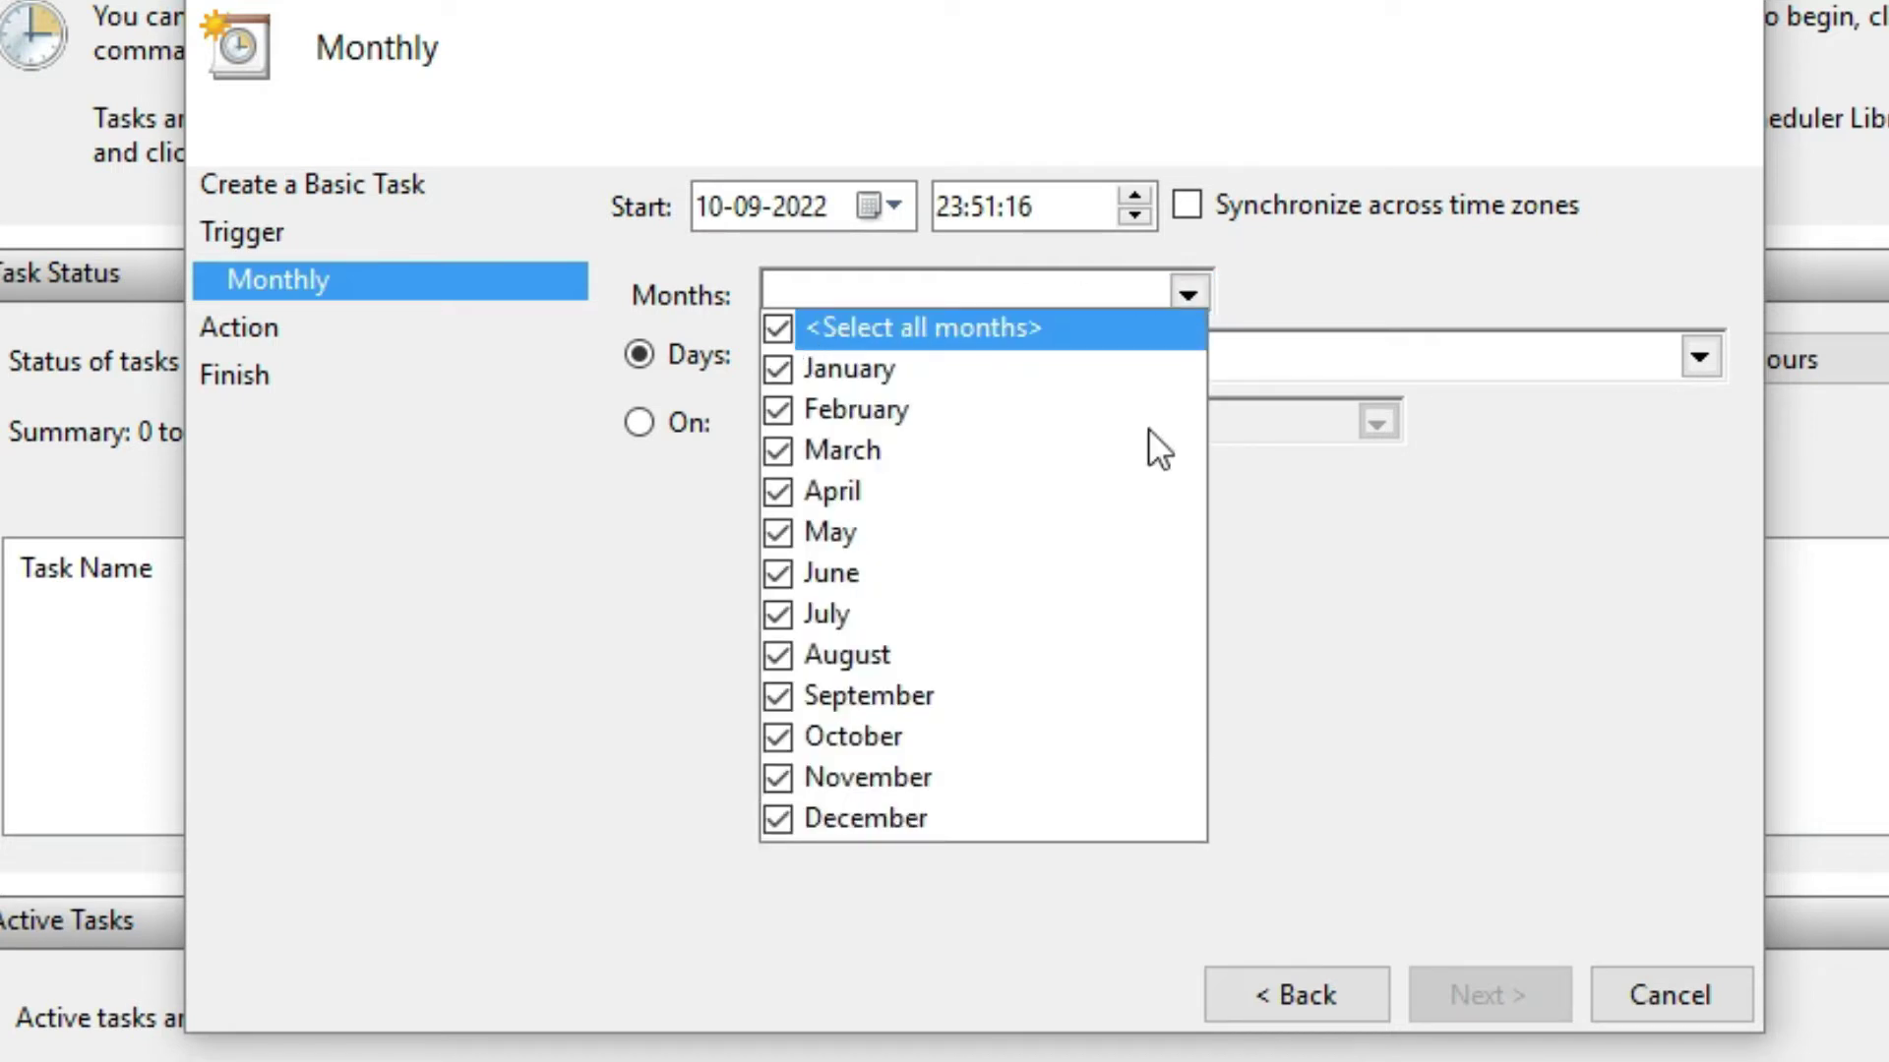
click(1499, 493)
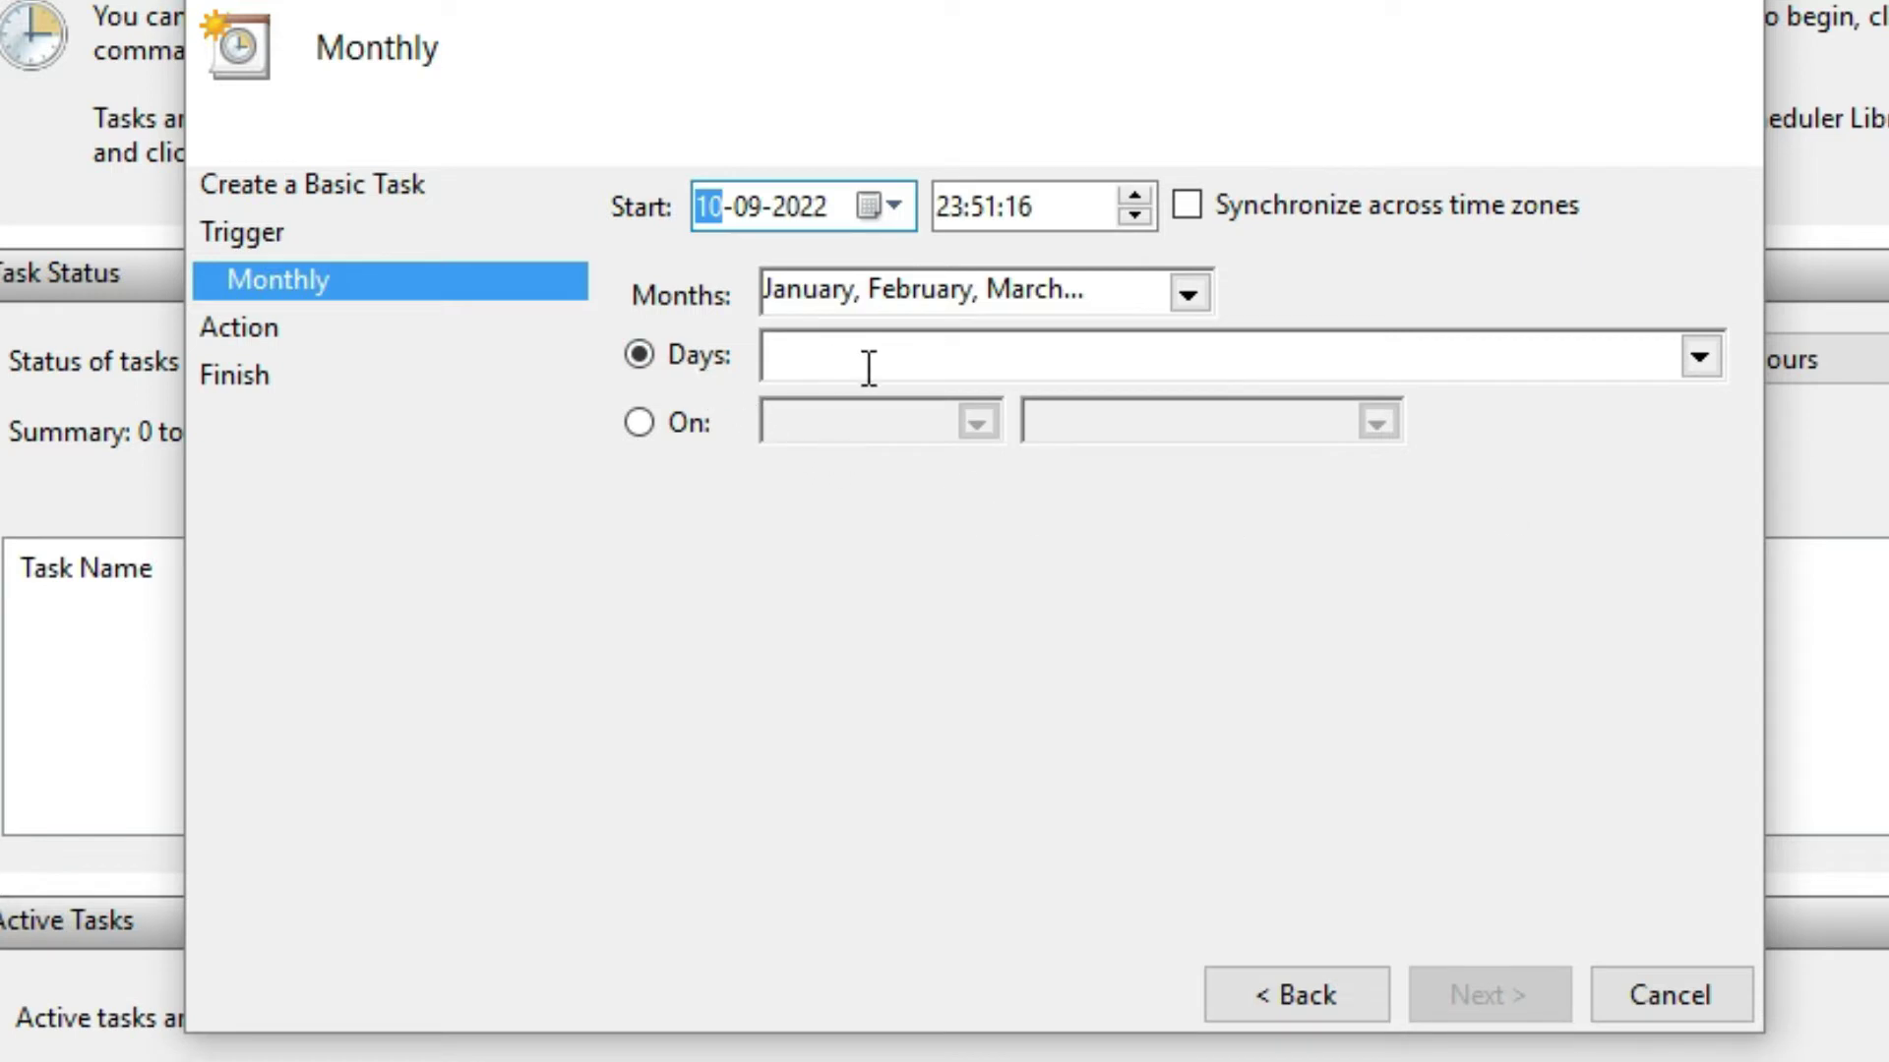
Step: Set the trigger to run only on the Last day of the month, then continue
click(1700, 356)
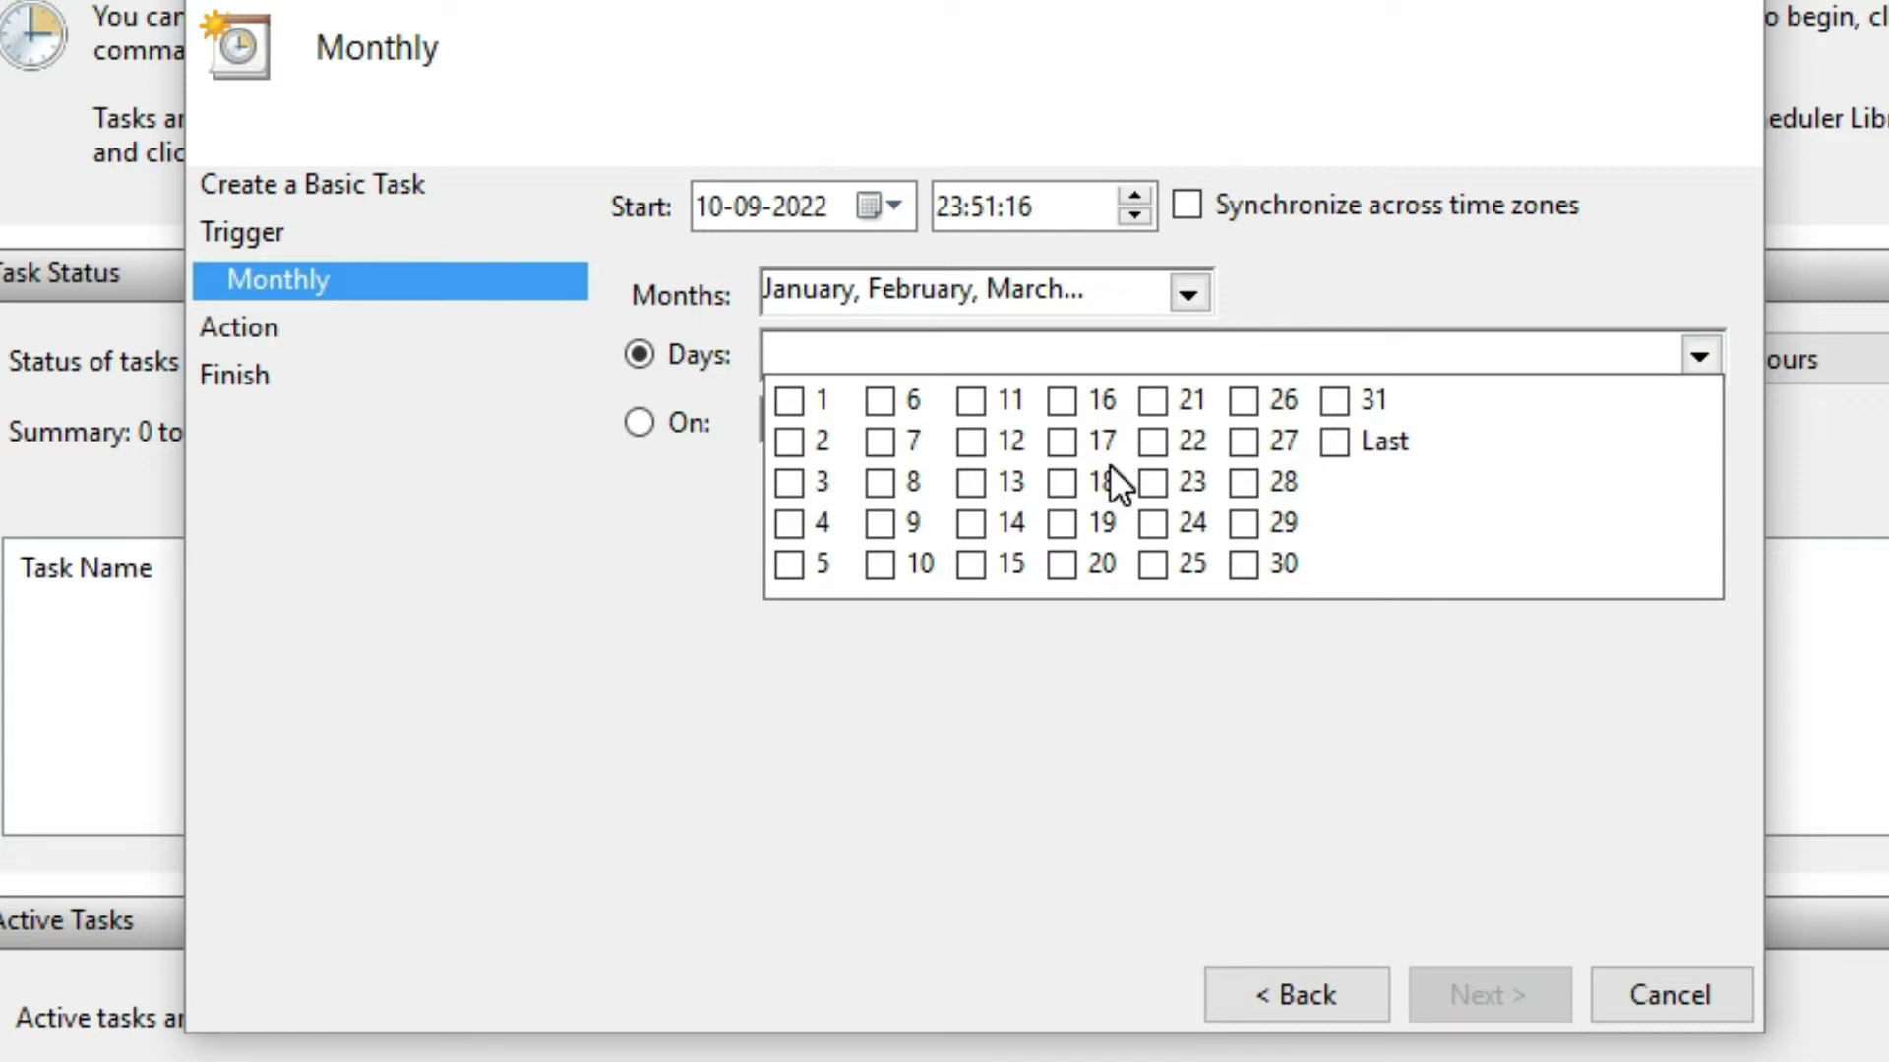
click(792, 403)
click(998, 397)
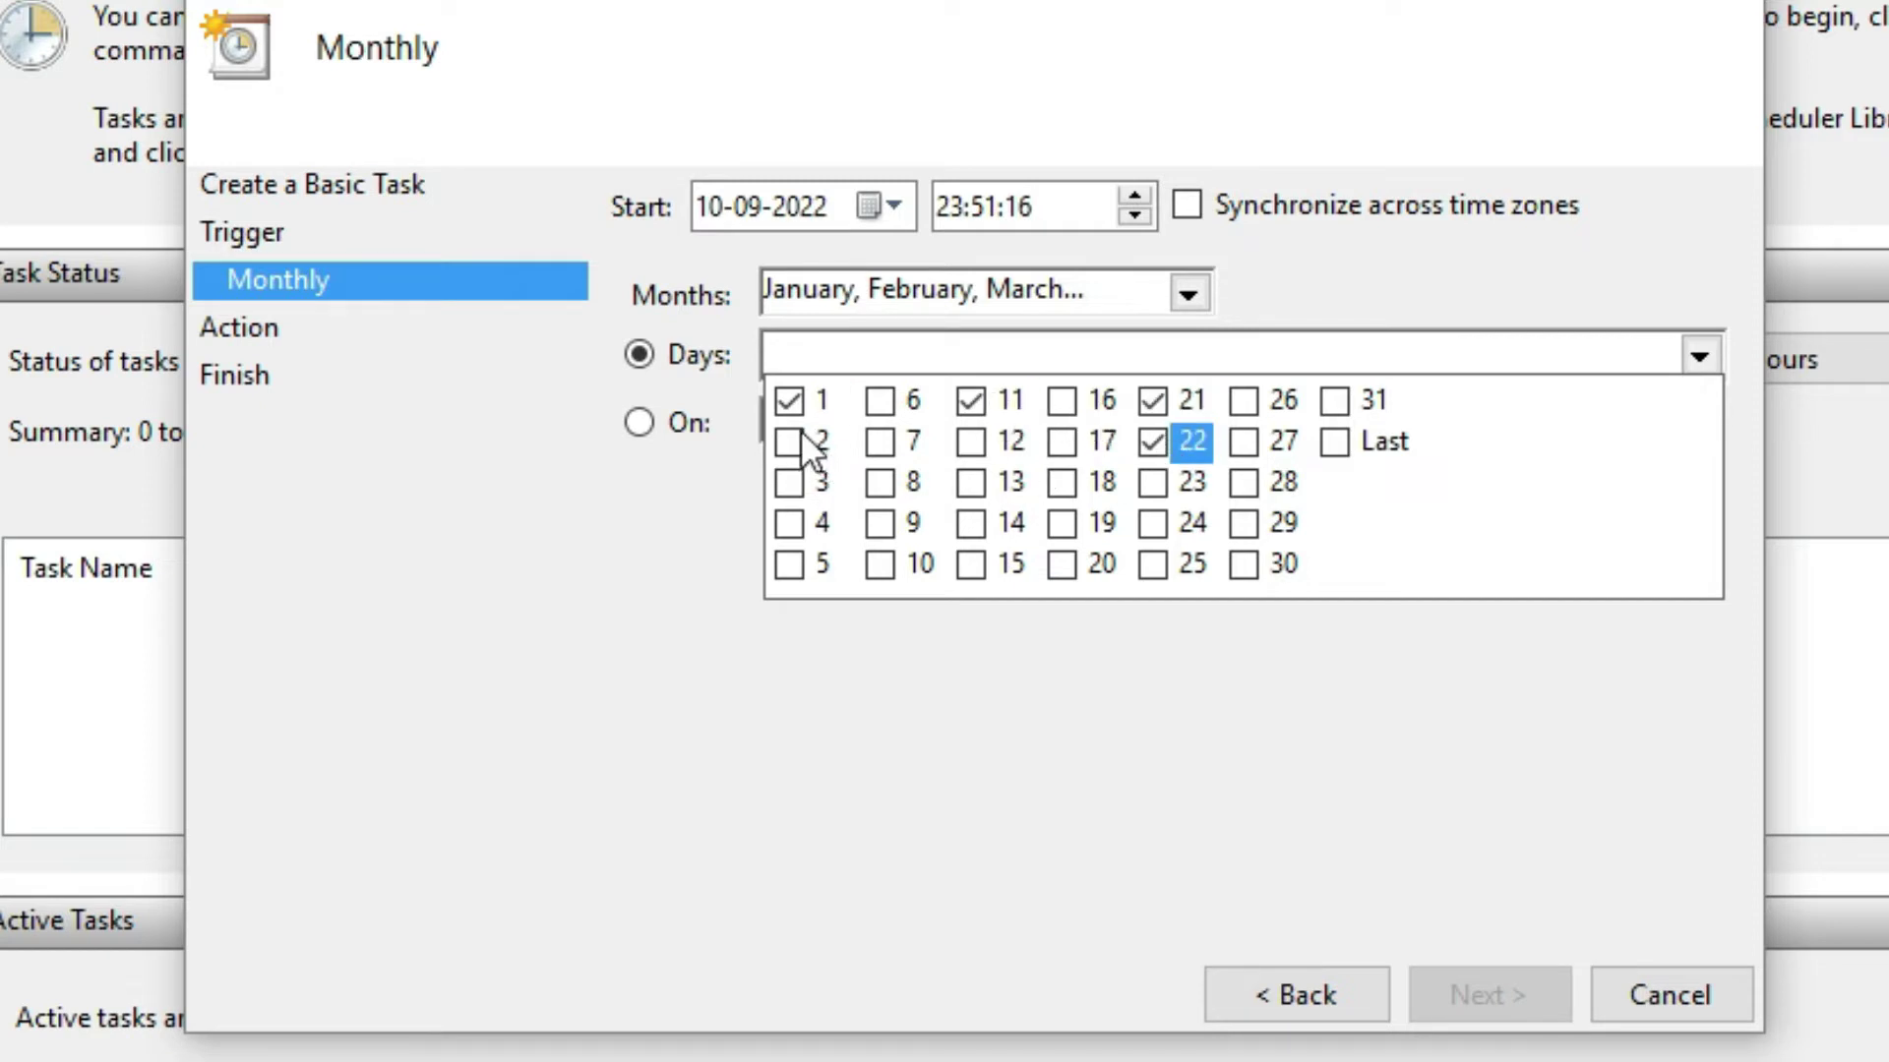
click(824, 398)
click(972, 399)
click(1153, 401)
click(1336, 443)
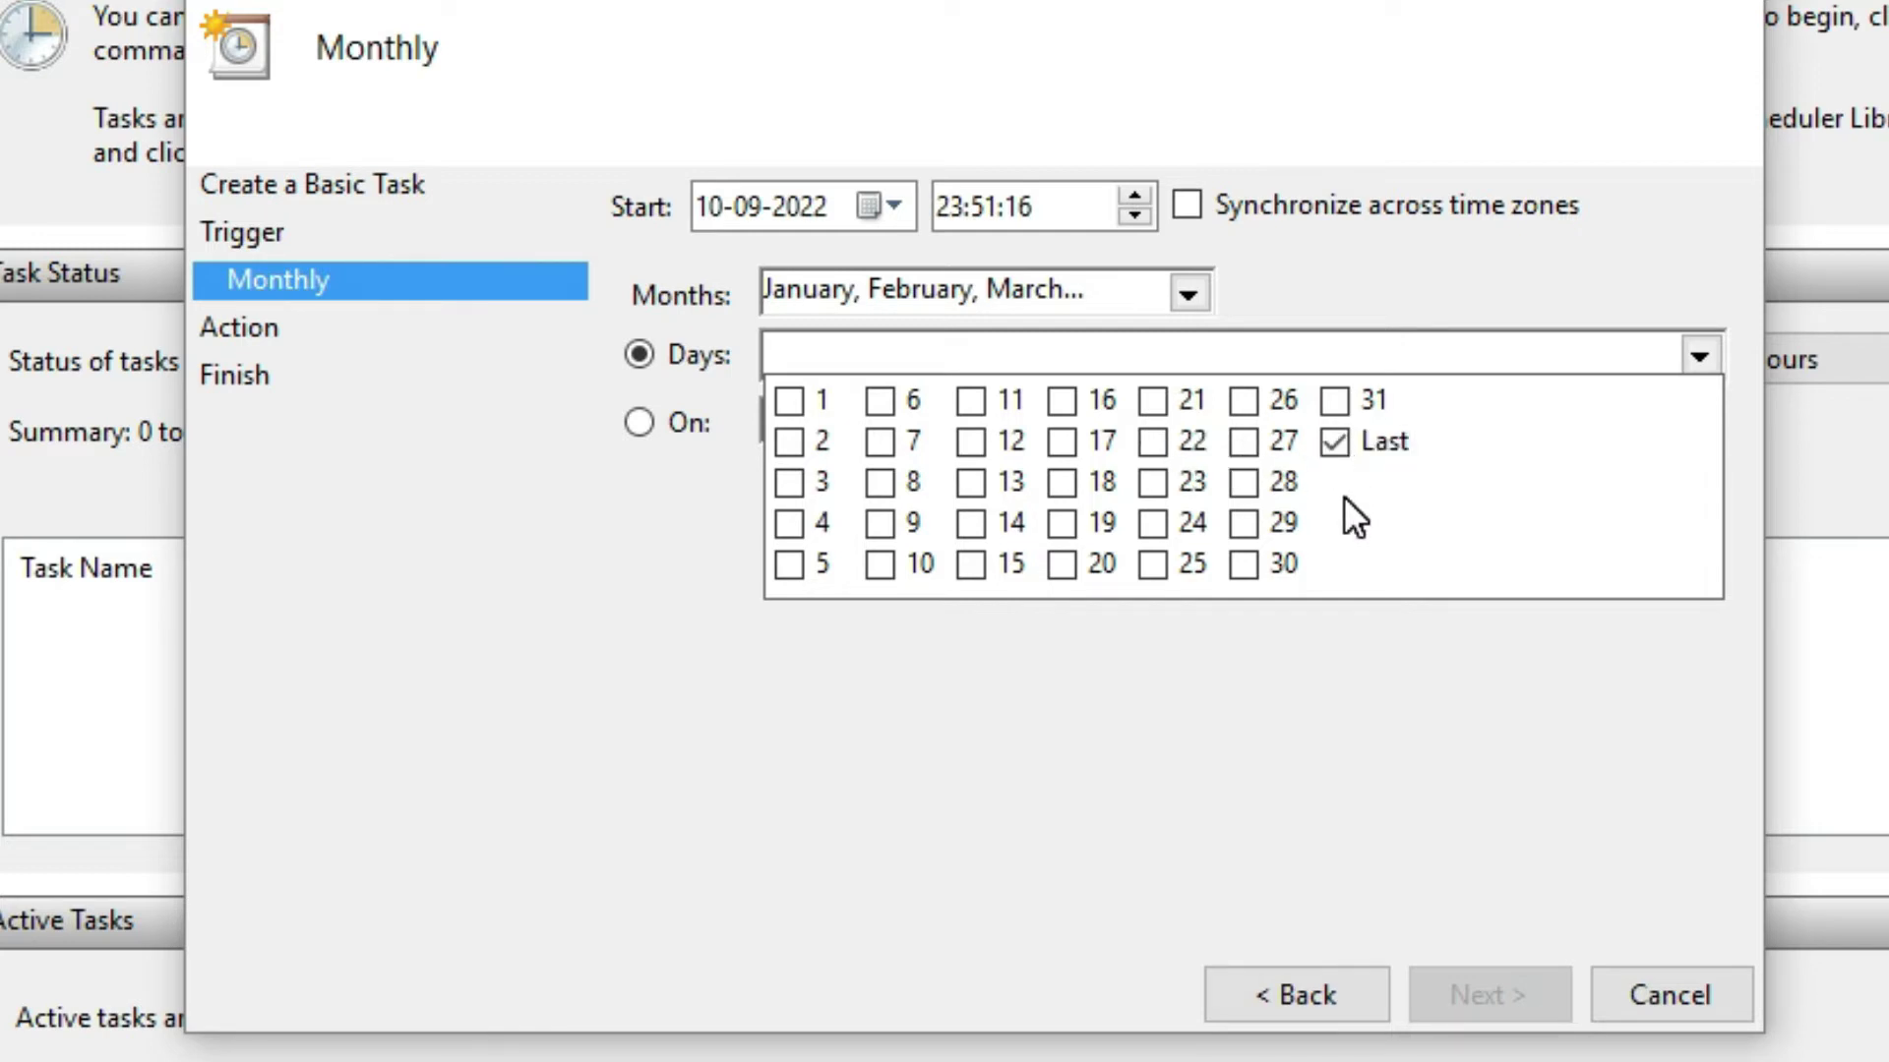
click(1278, 717)
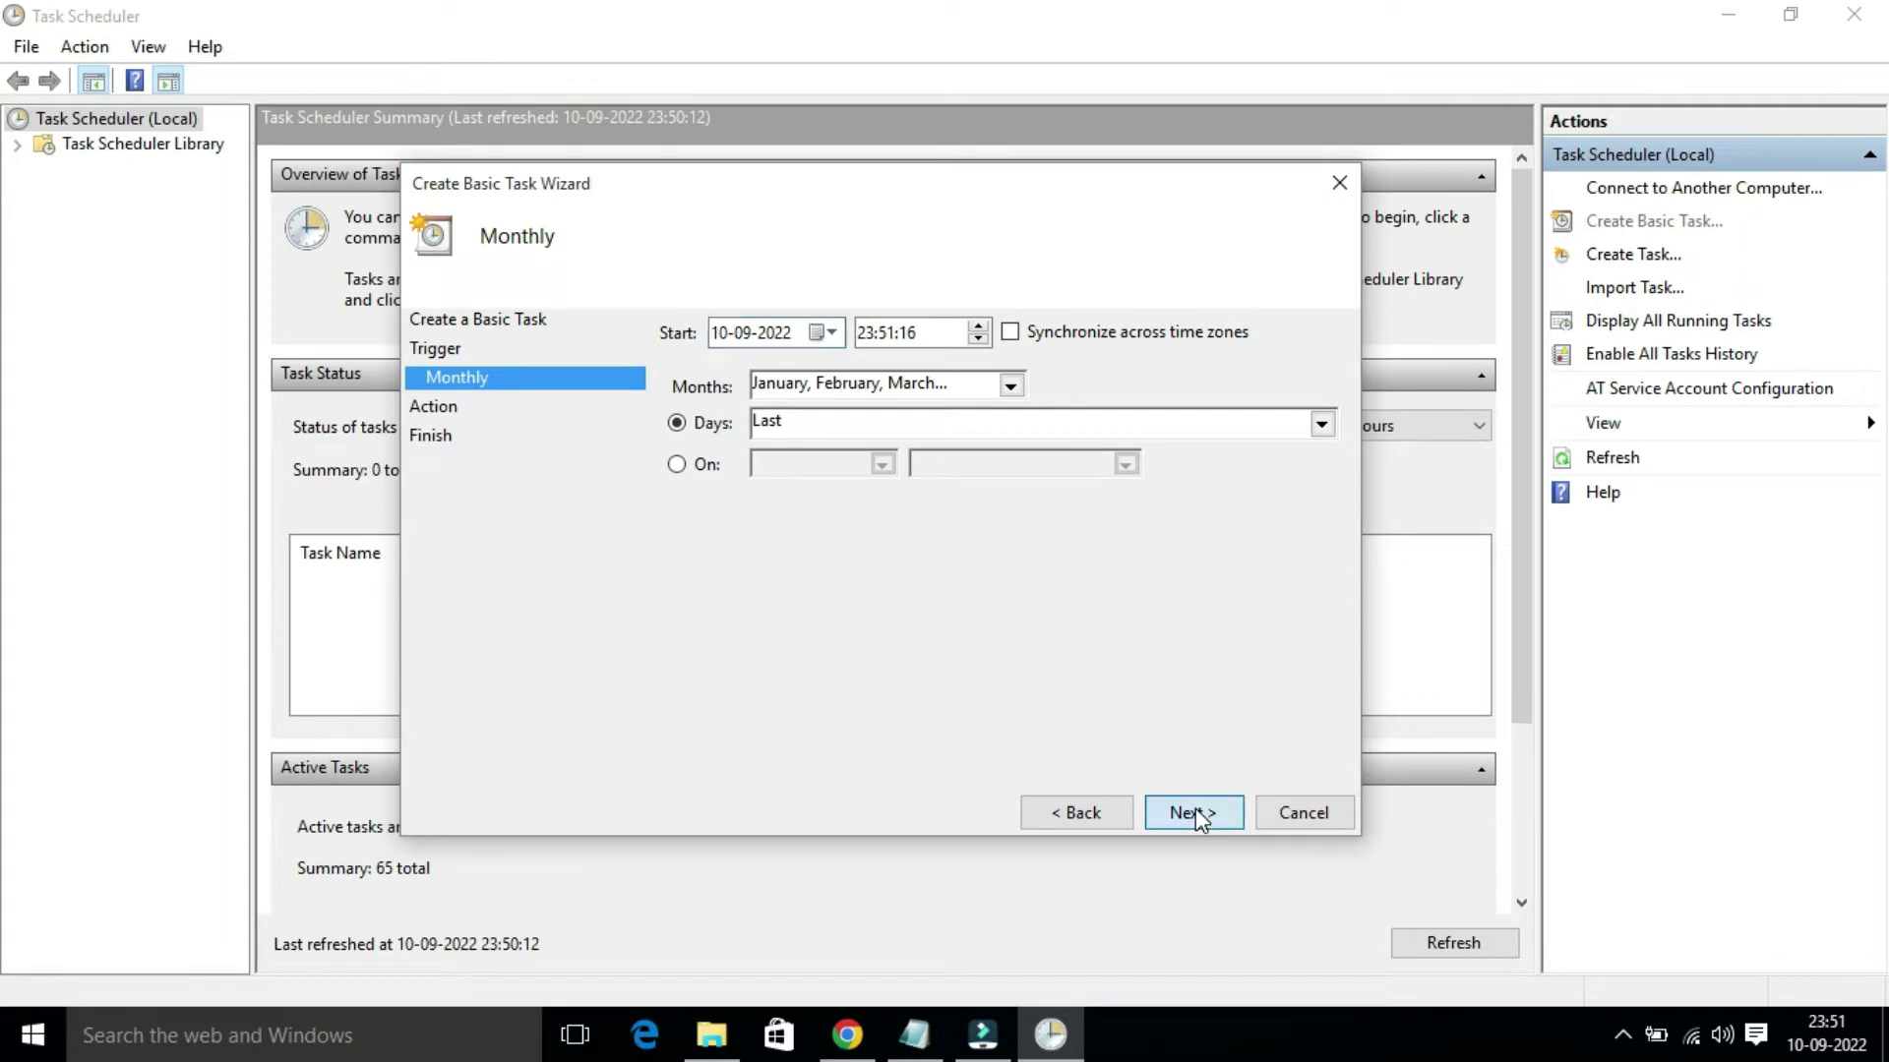
click(1195, 815)
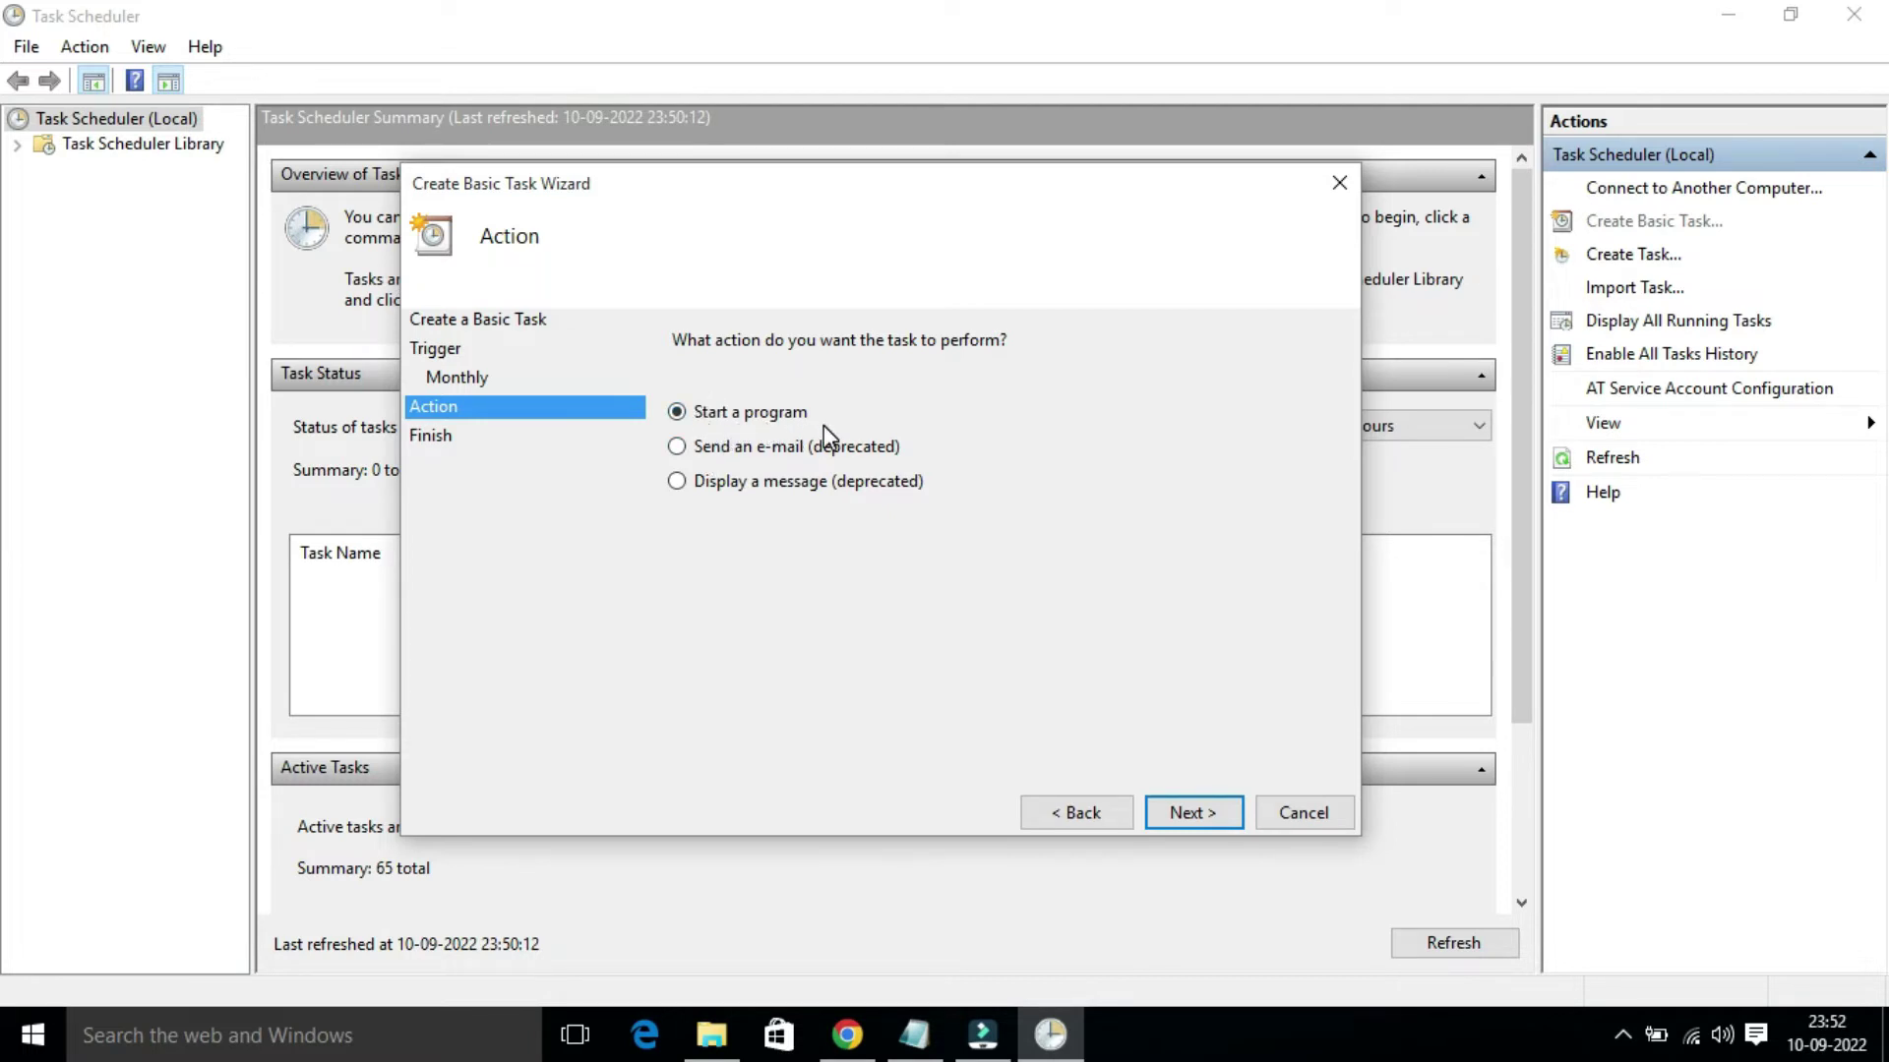
Step: Keep 'Start a program' as the task's action and continue
click(1193, 814)
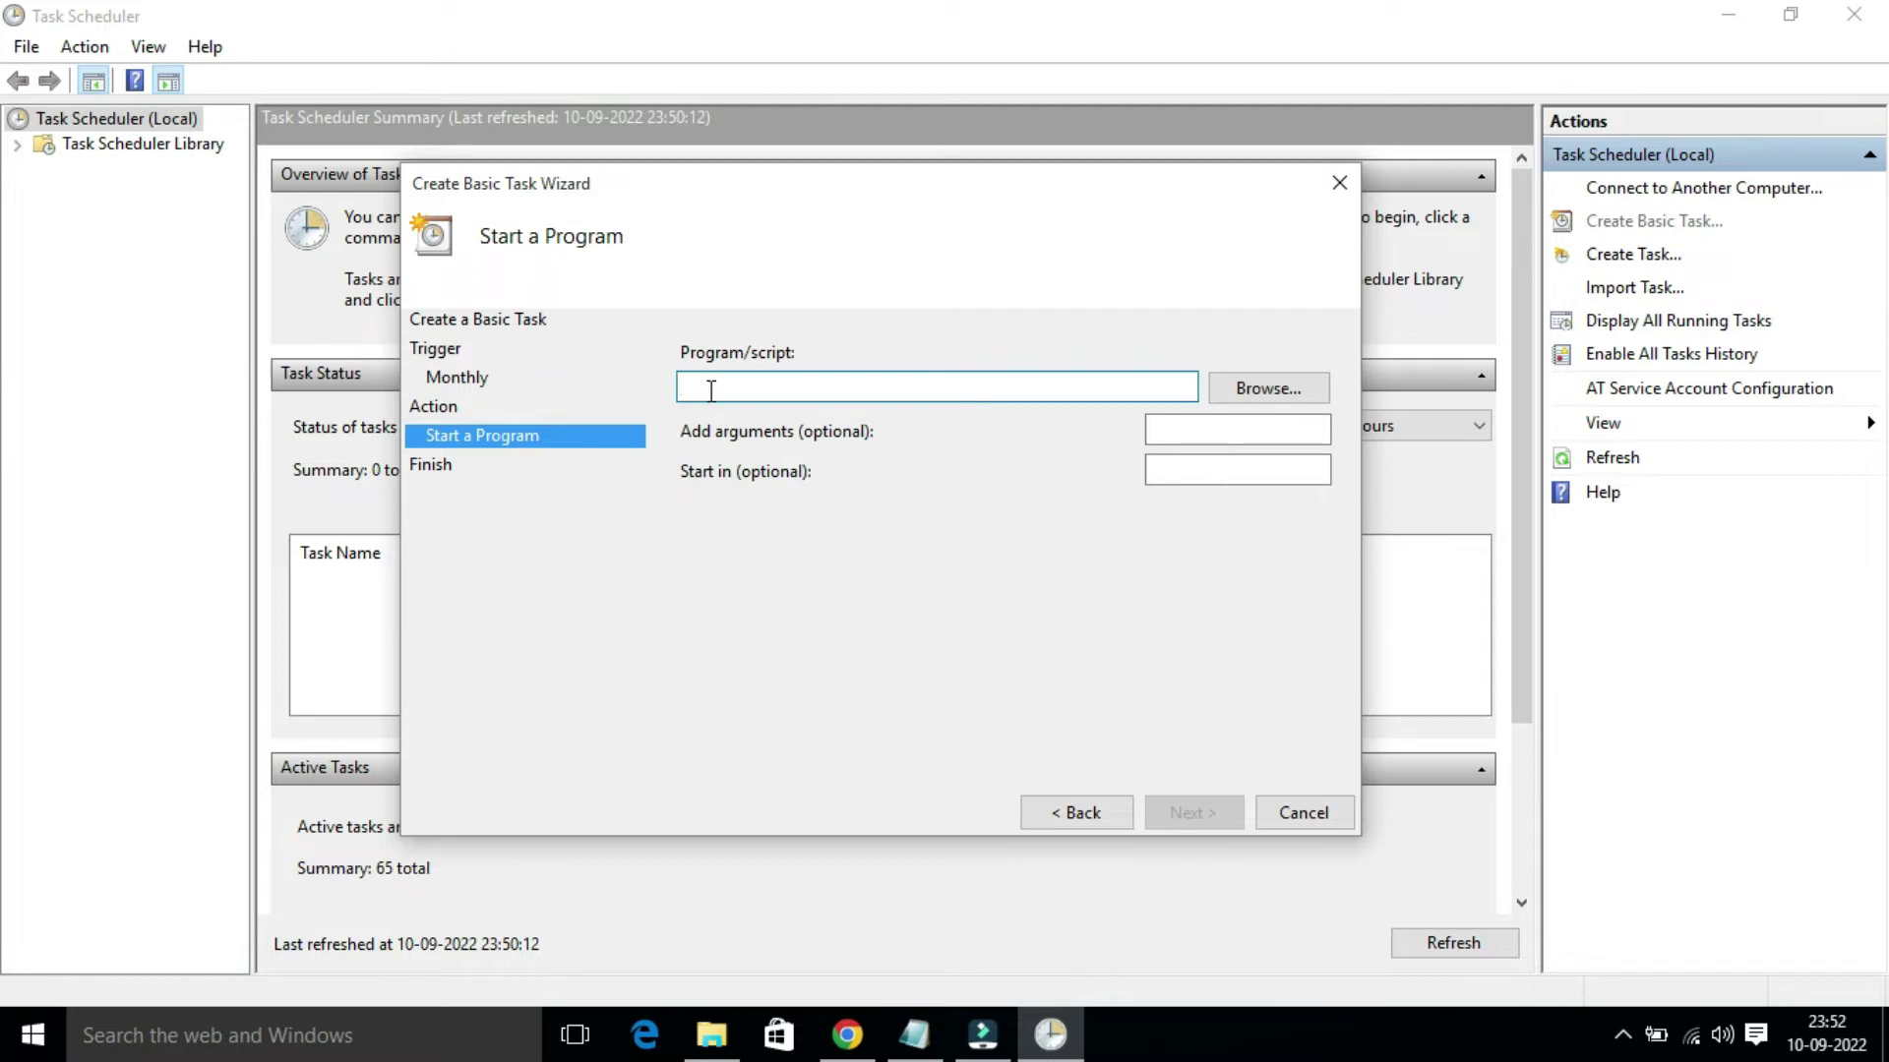
Step: Set the program to PowerShell.exe with the Clear-RecycleBin -Confirm:$false arguments pasted from Notepad
text(Power)
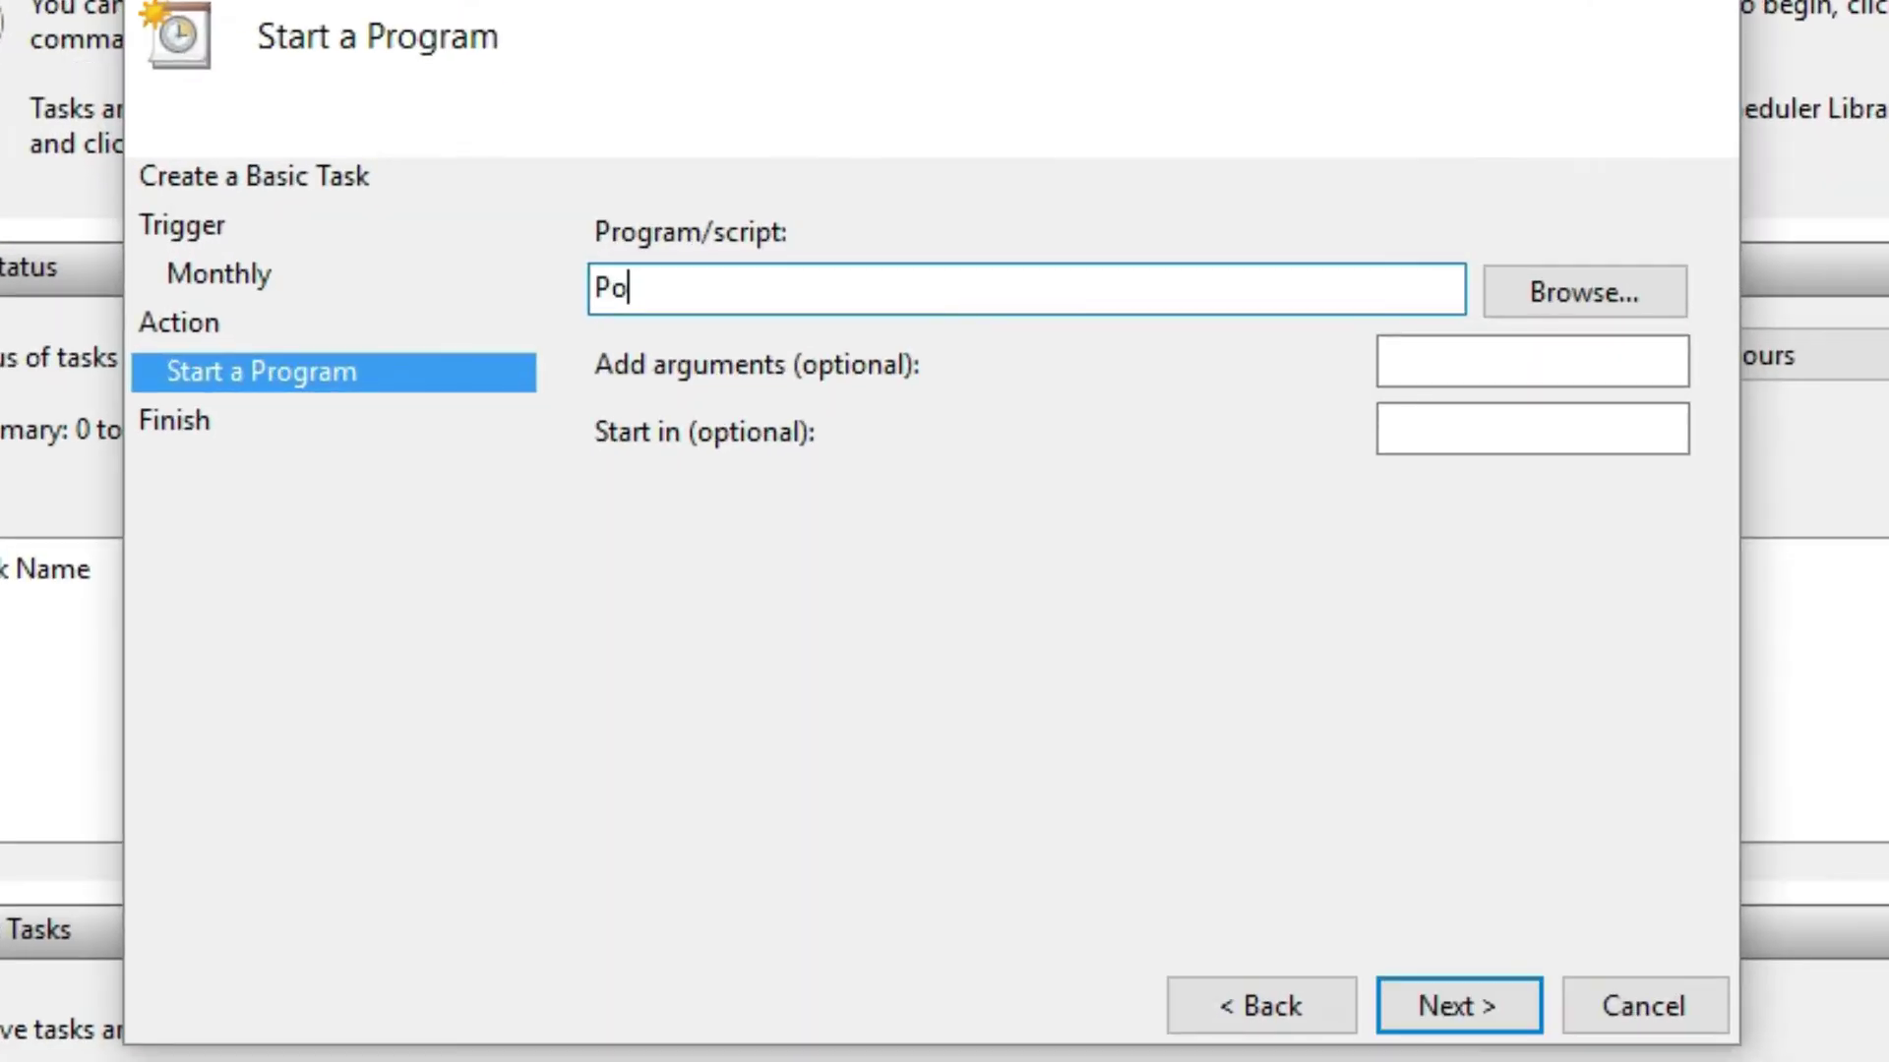
text(Shell.exe)
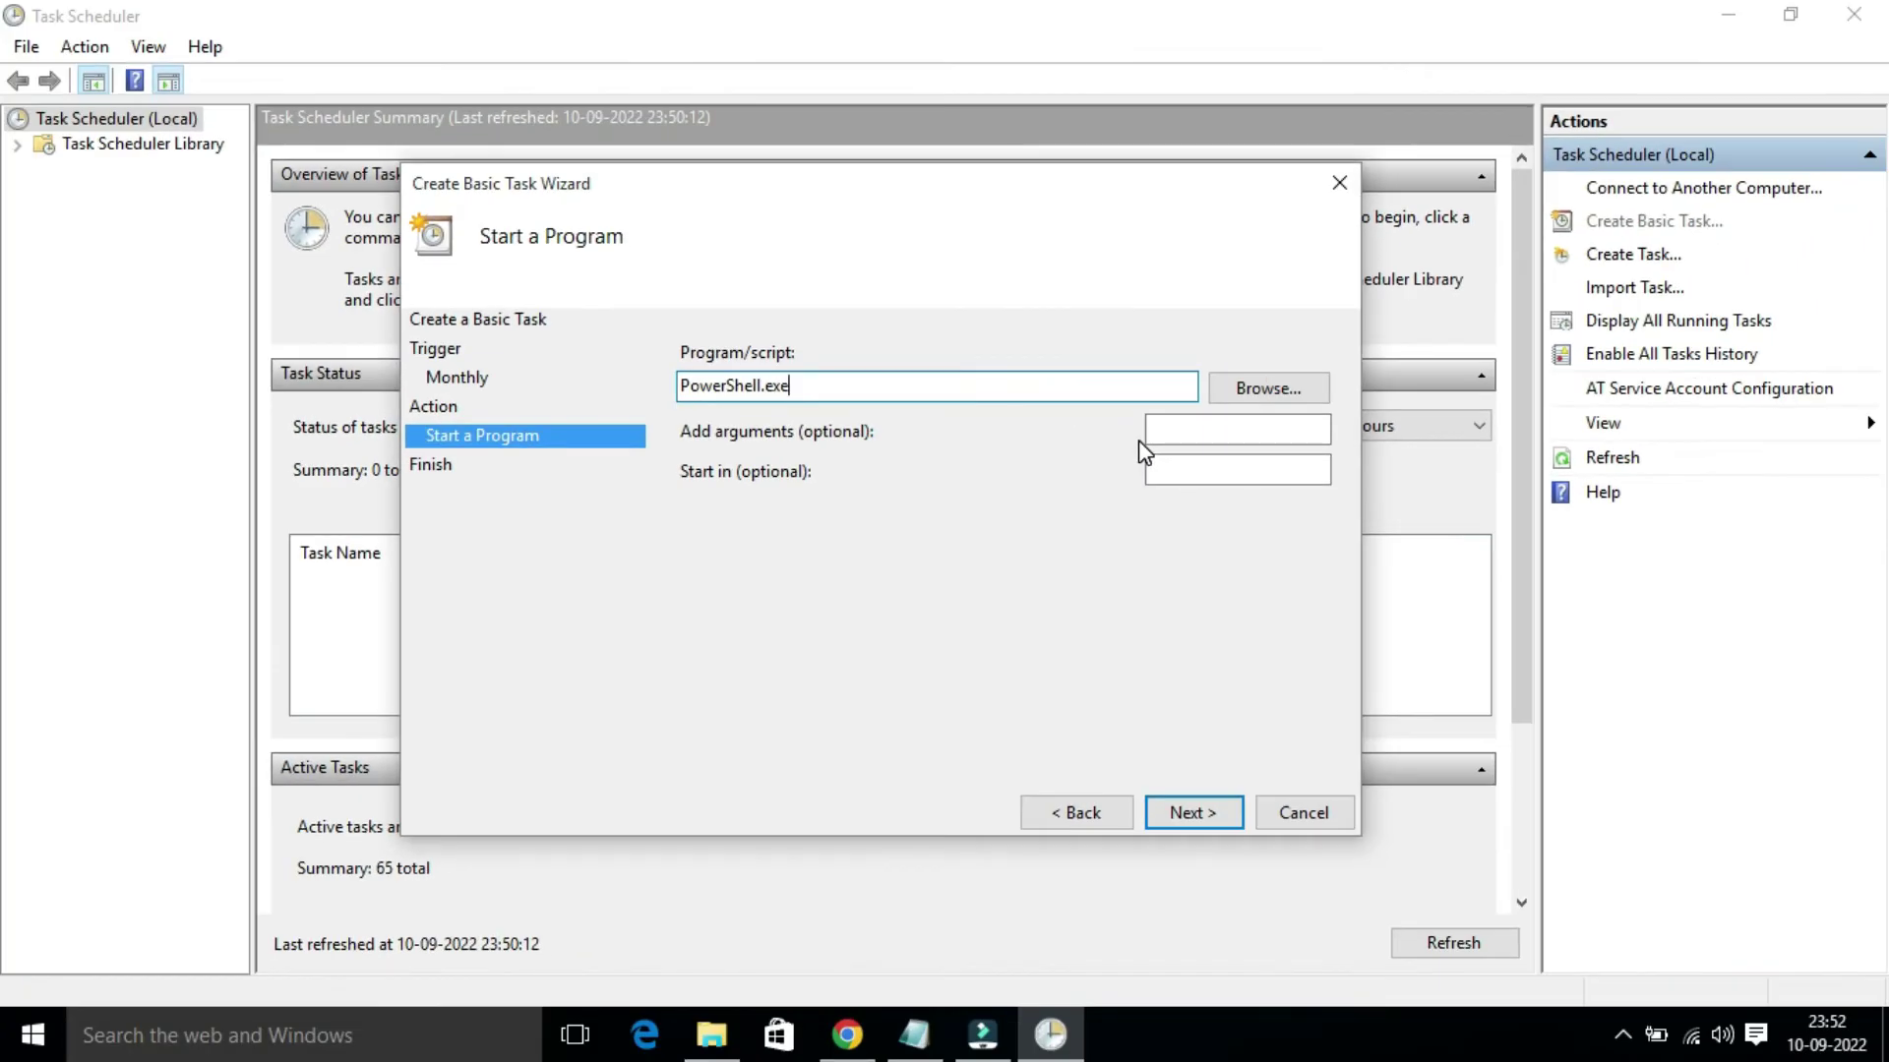
key(alt+Tab)
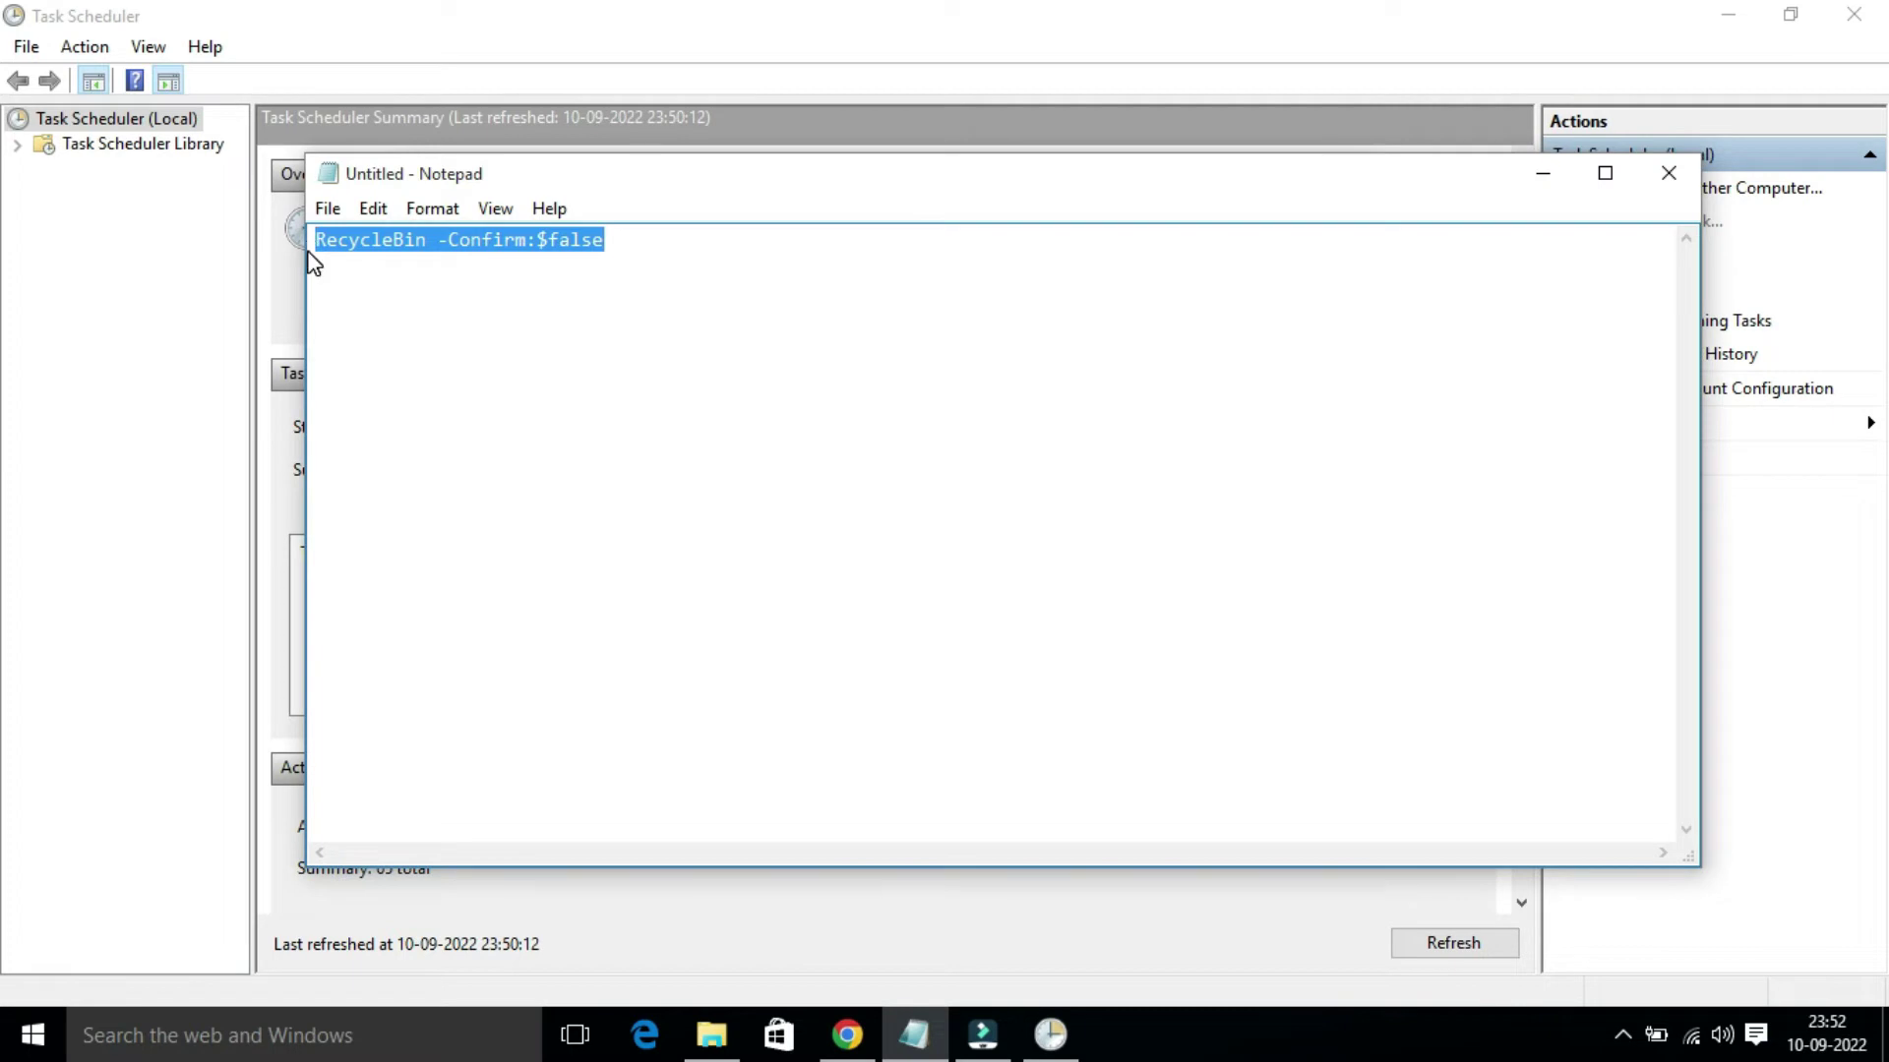
click(1543, 177)
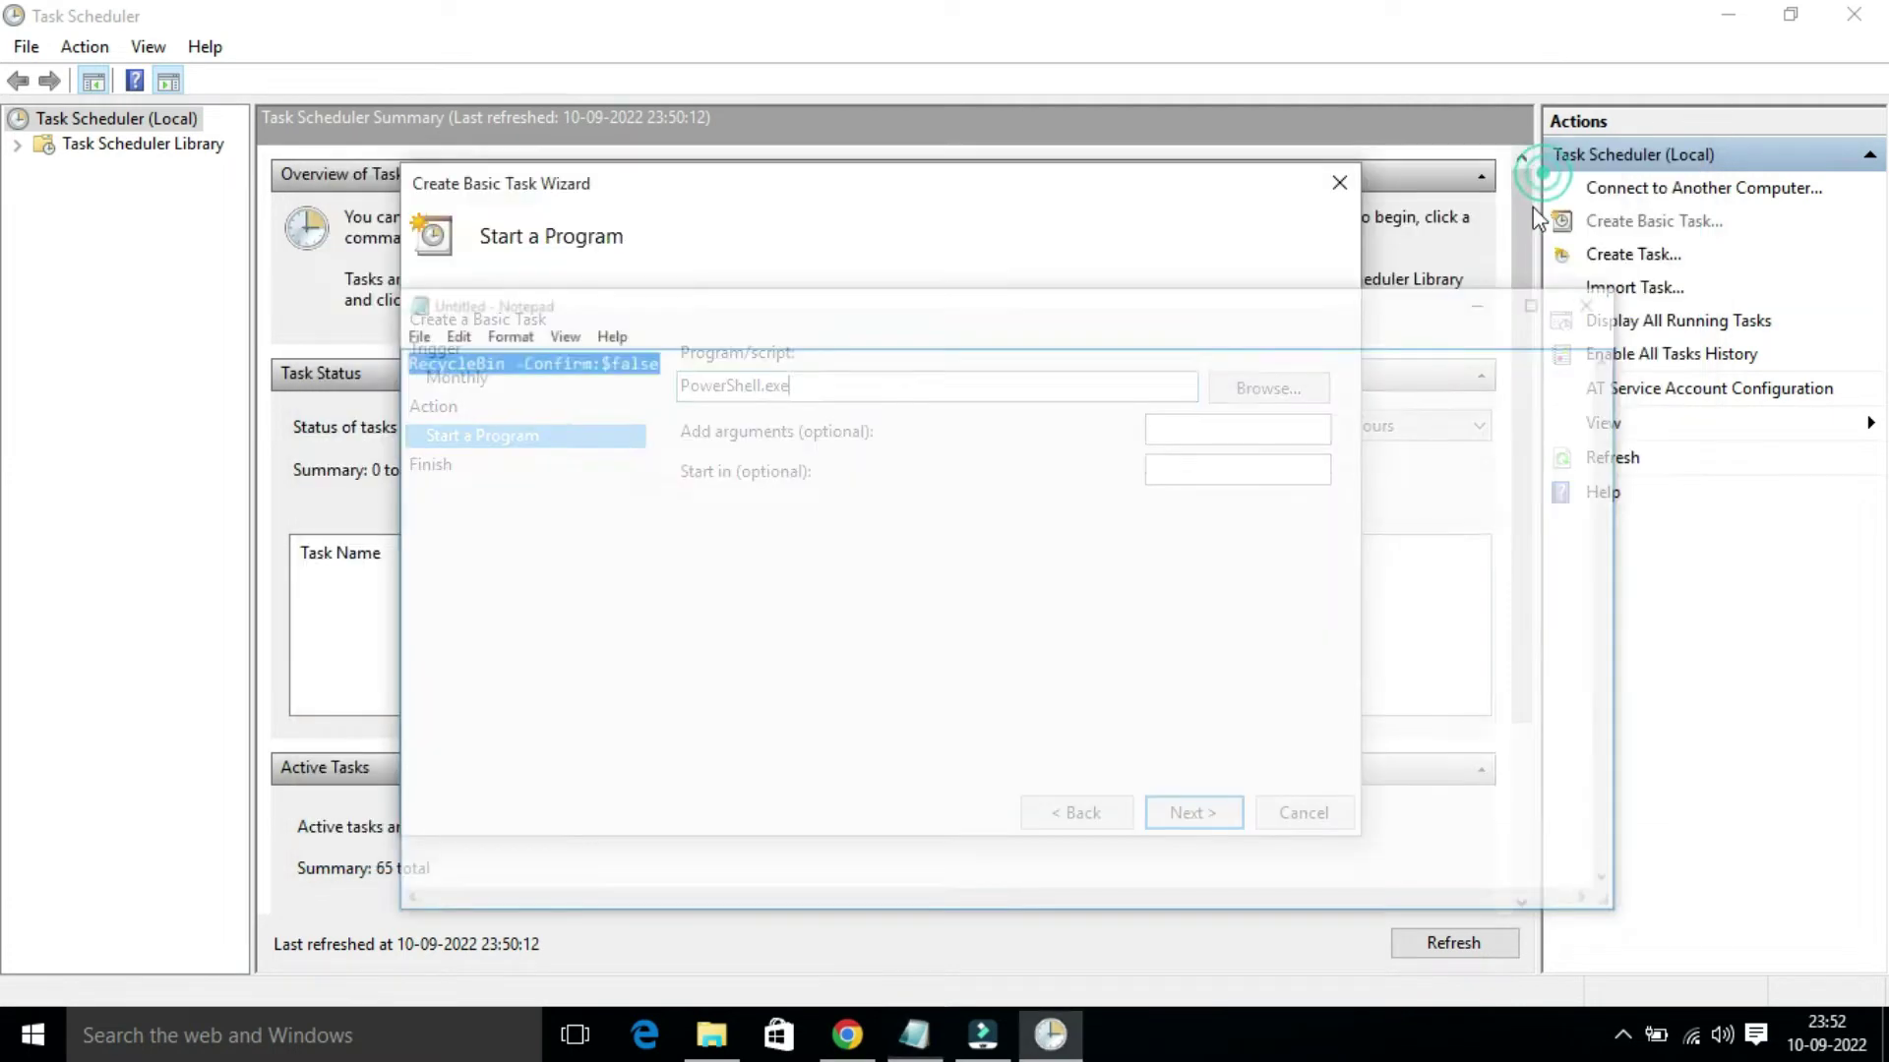
click(1221, 434)
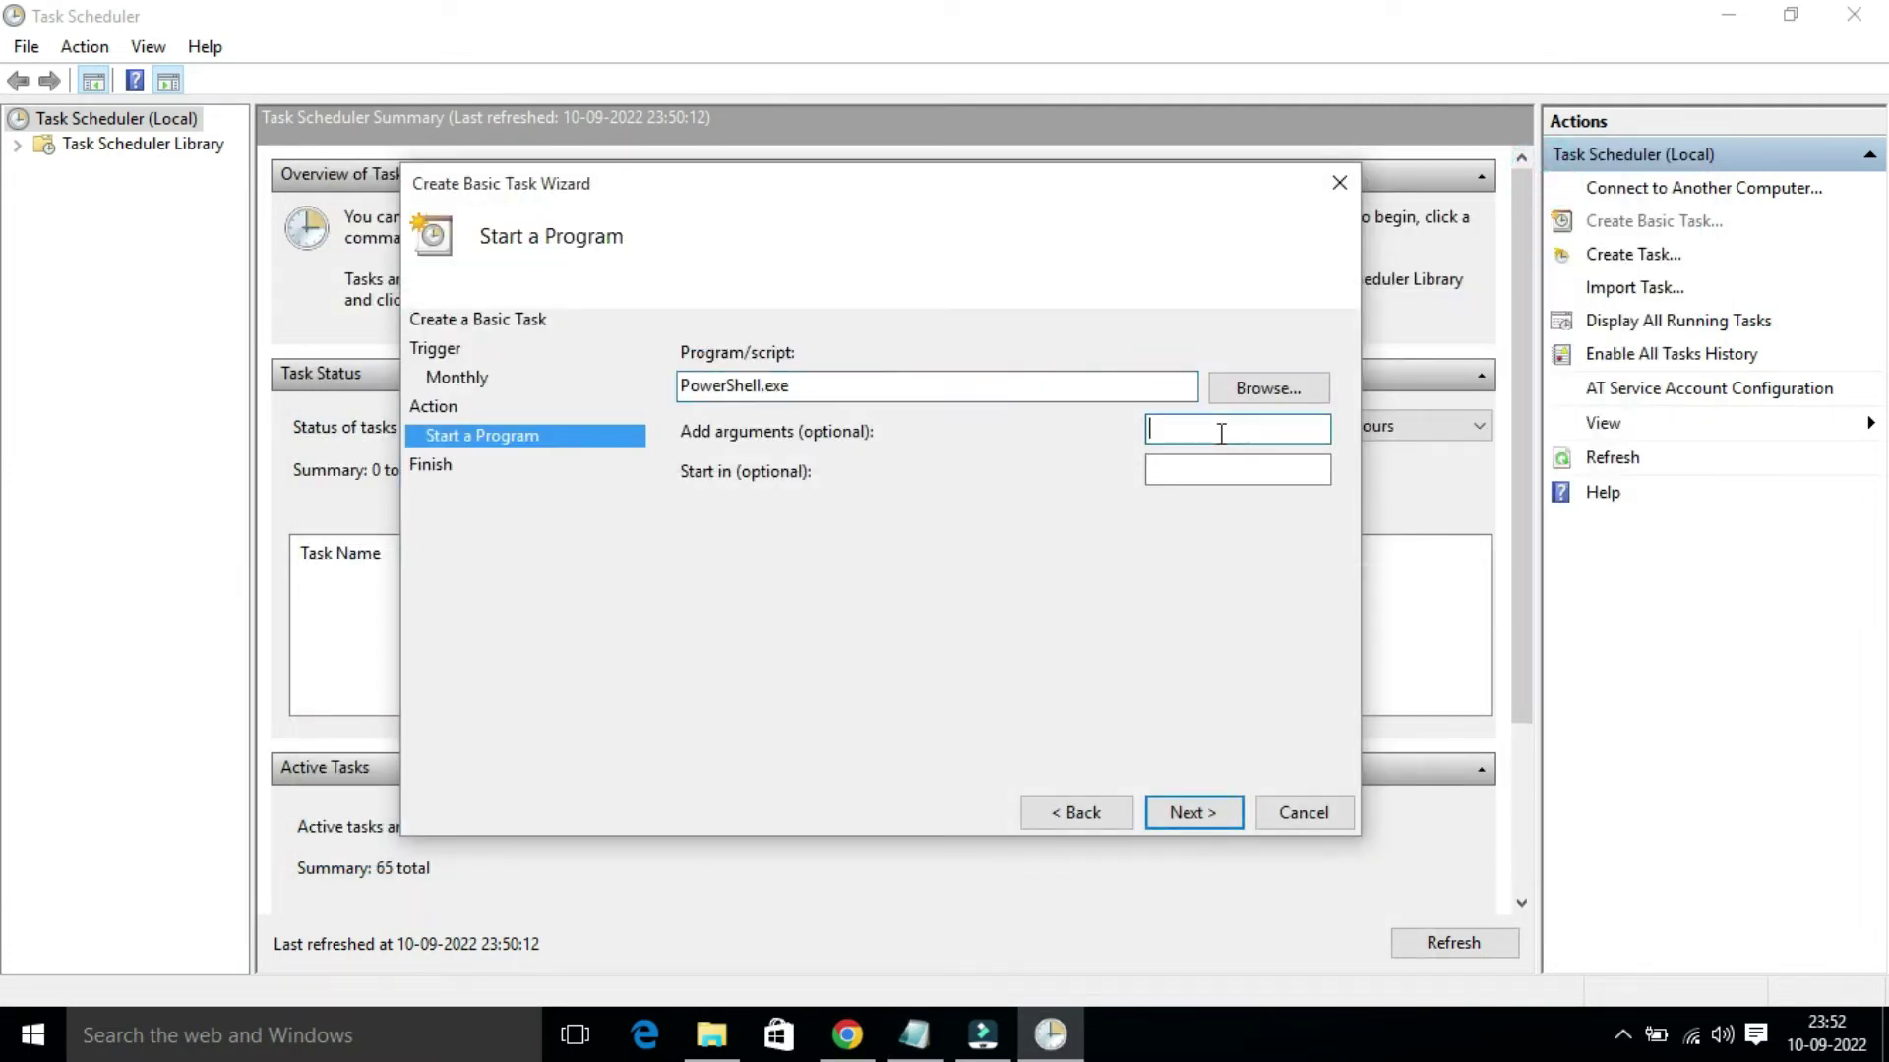
key(ctrl+v)
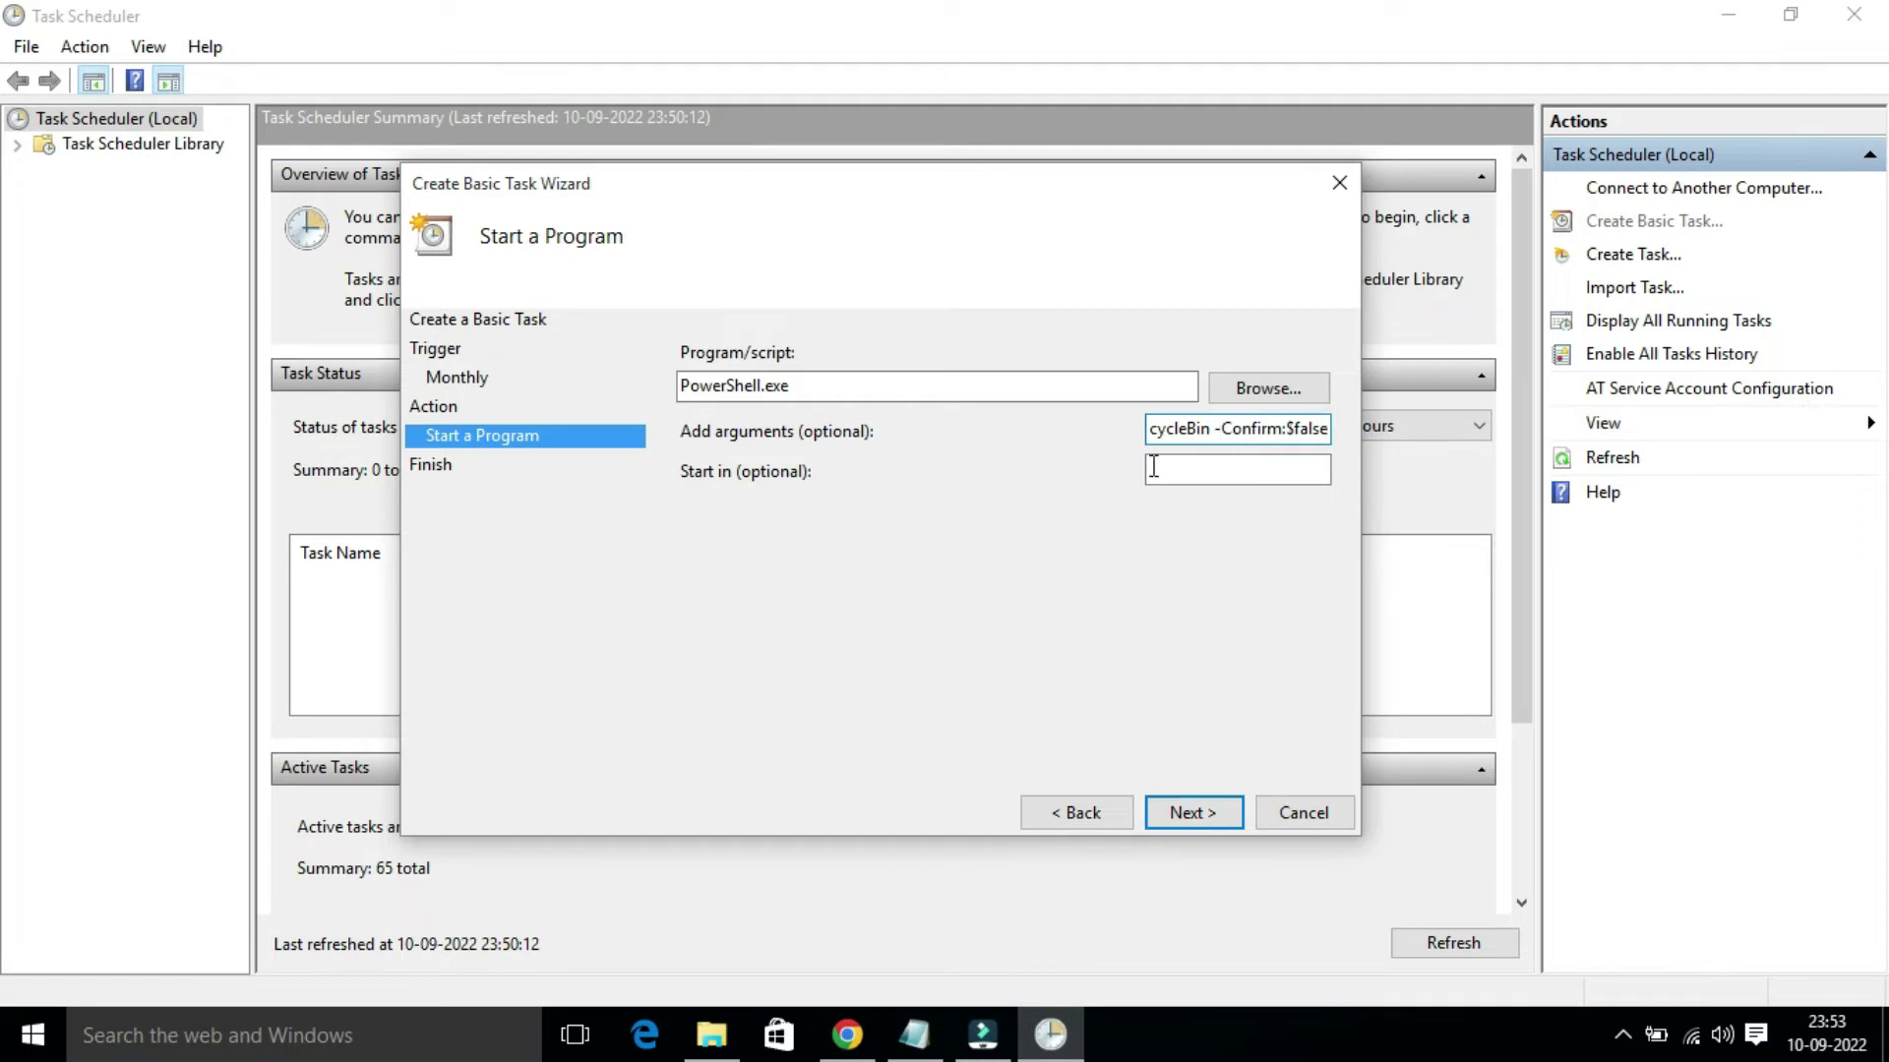
click(1202, 817)
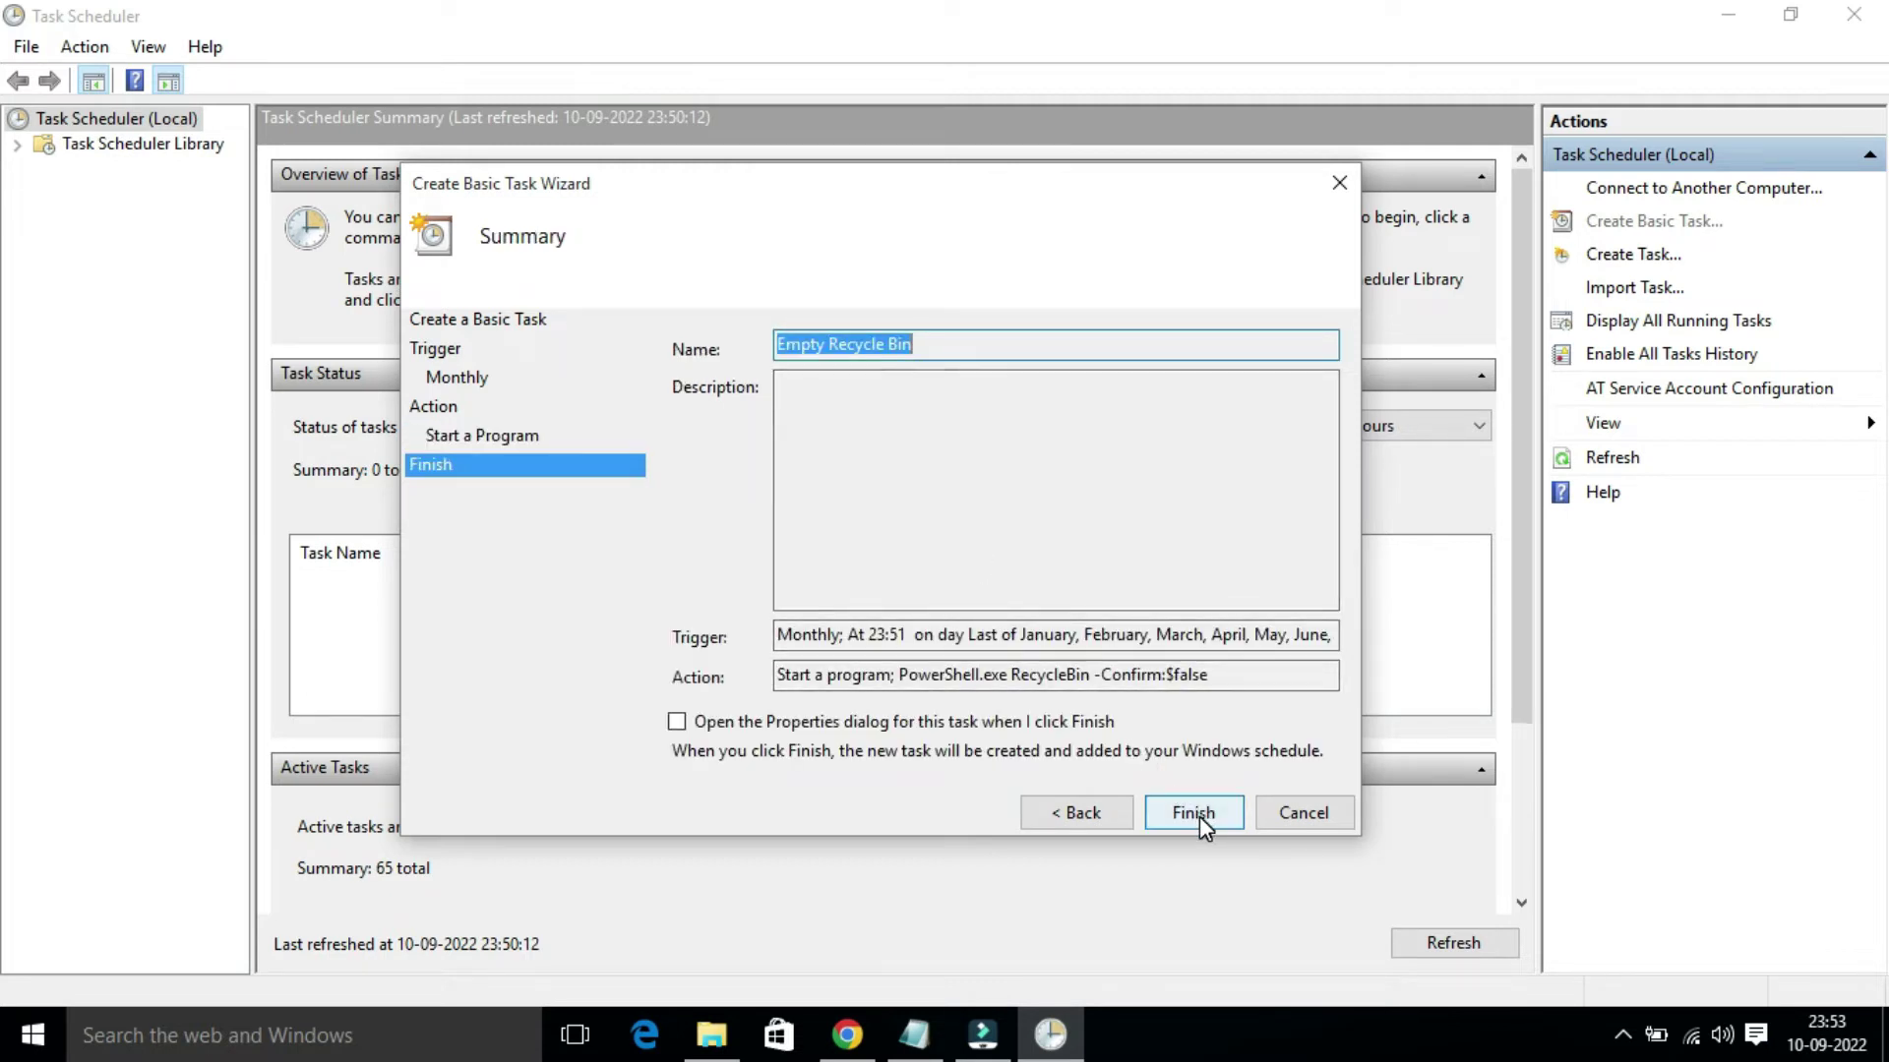
Step: Finish the wizard to create the Empty Recycle Bin task
click(1200, 815)
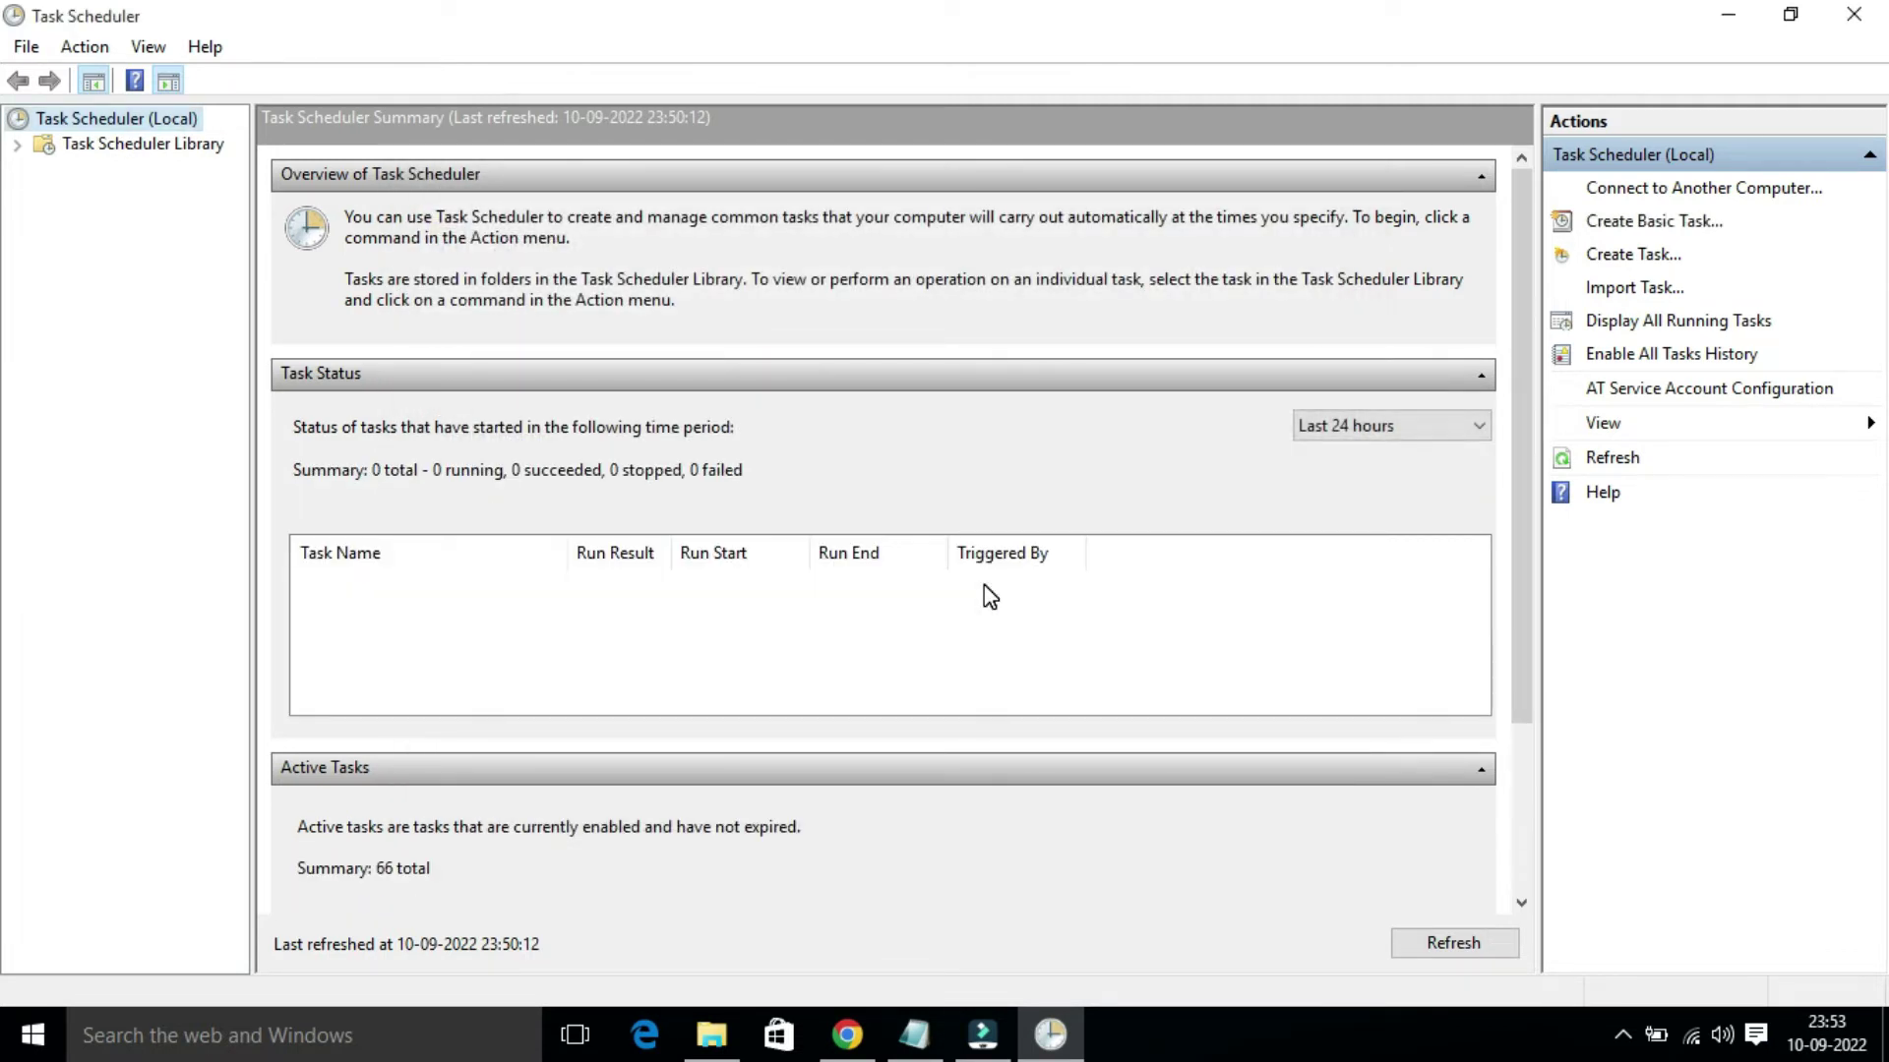
Step: Select Empty Recycle Bin in the enlarged Task Scheduler Library list and un-maximize the window
click(138, 147)
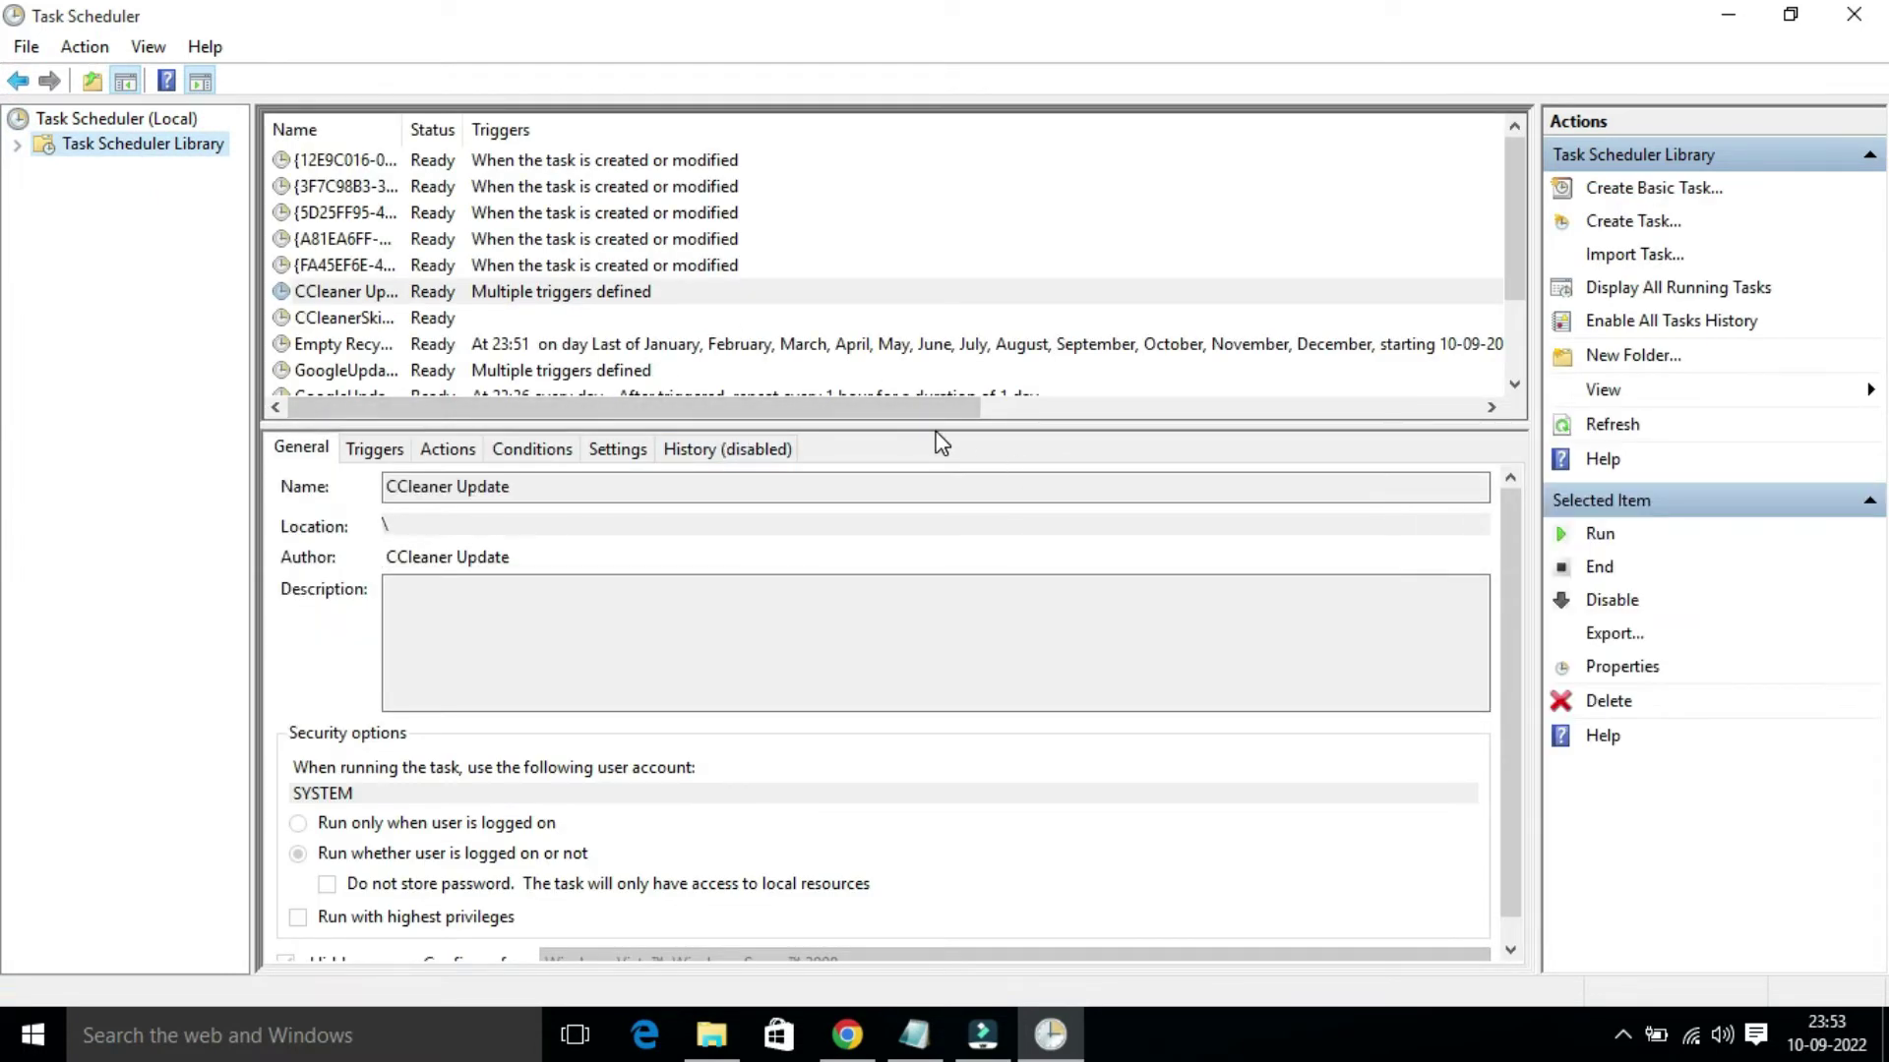
drag(1043, 426, 1079, 746)
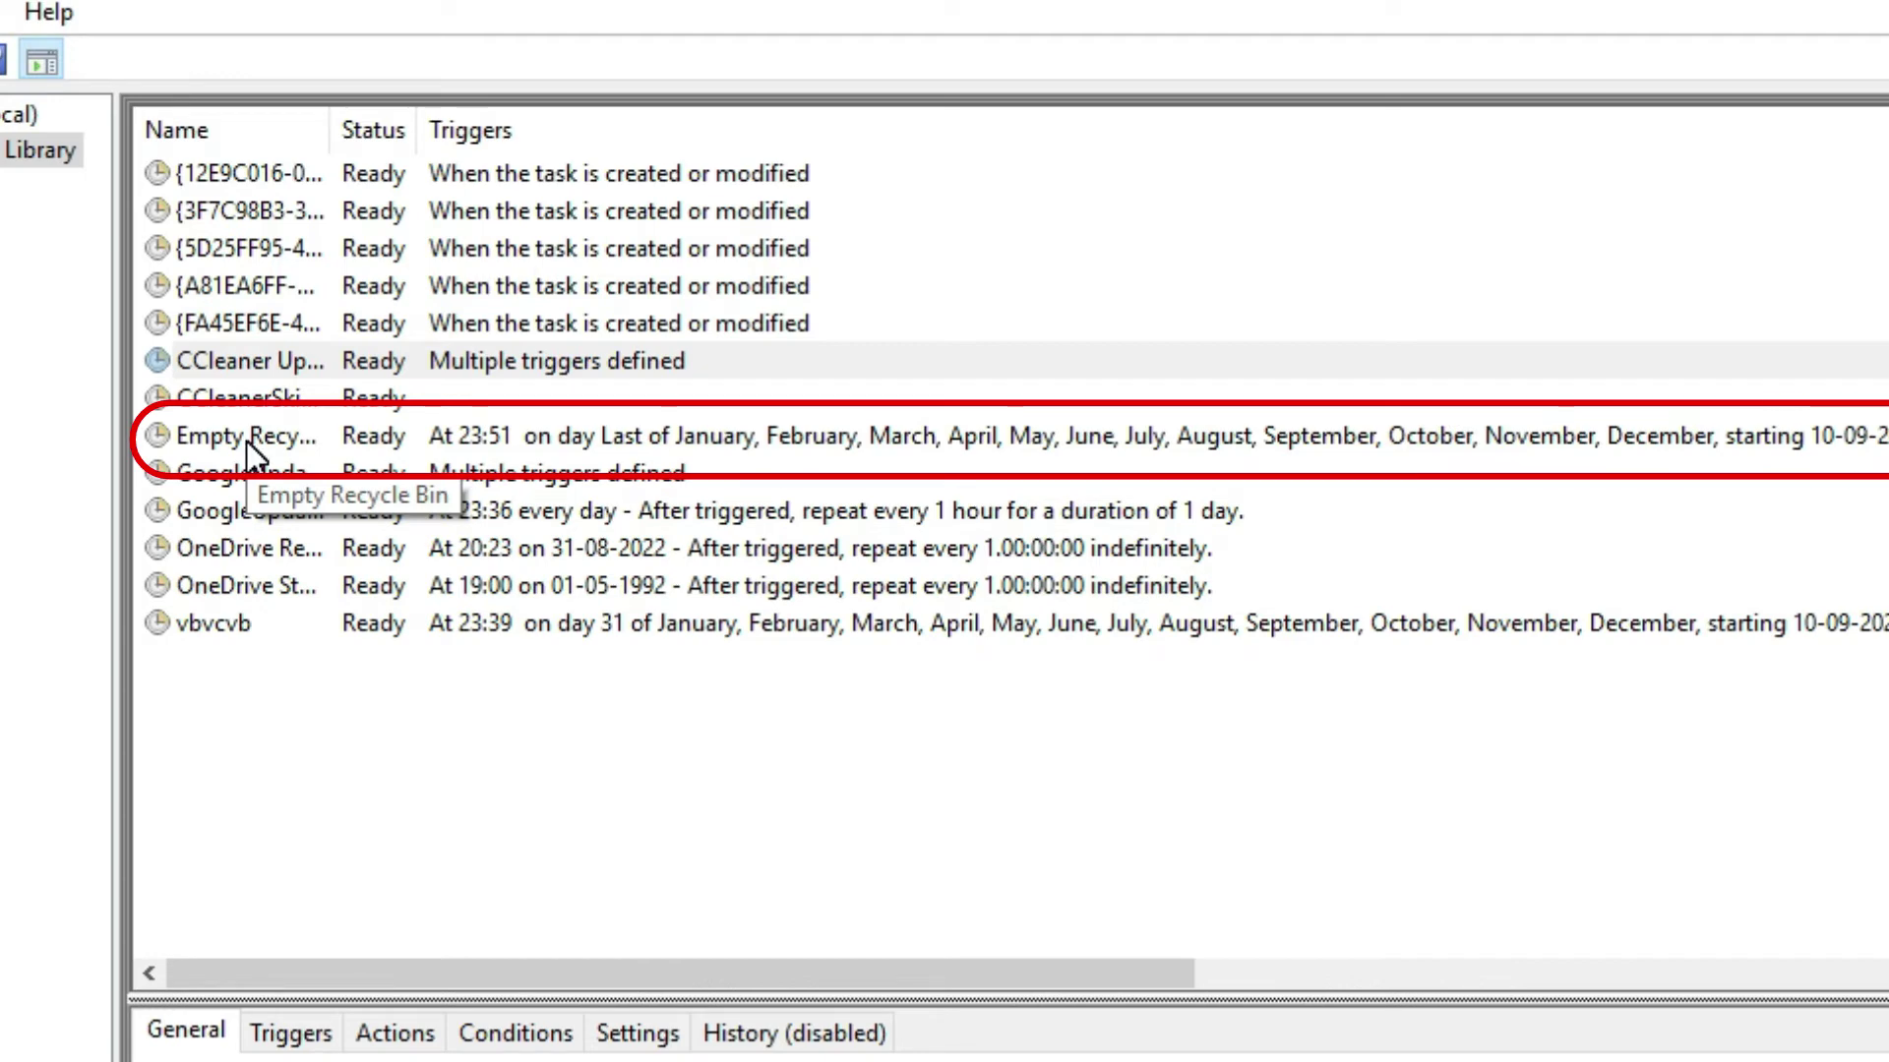
click(247, 440)
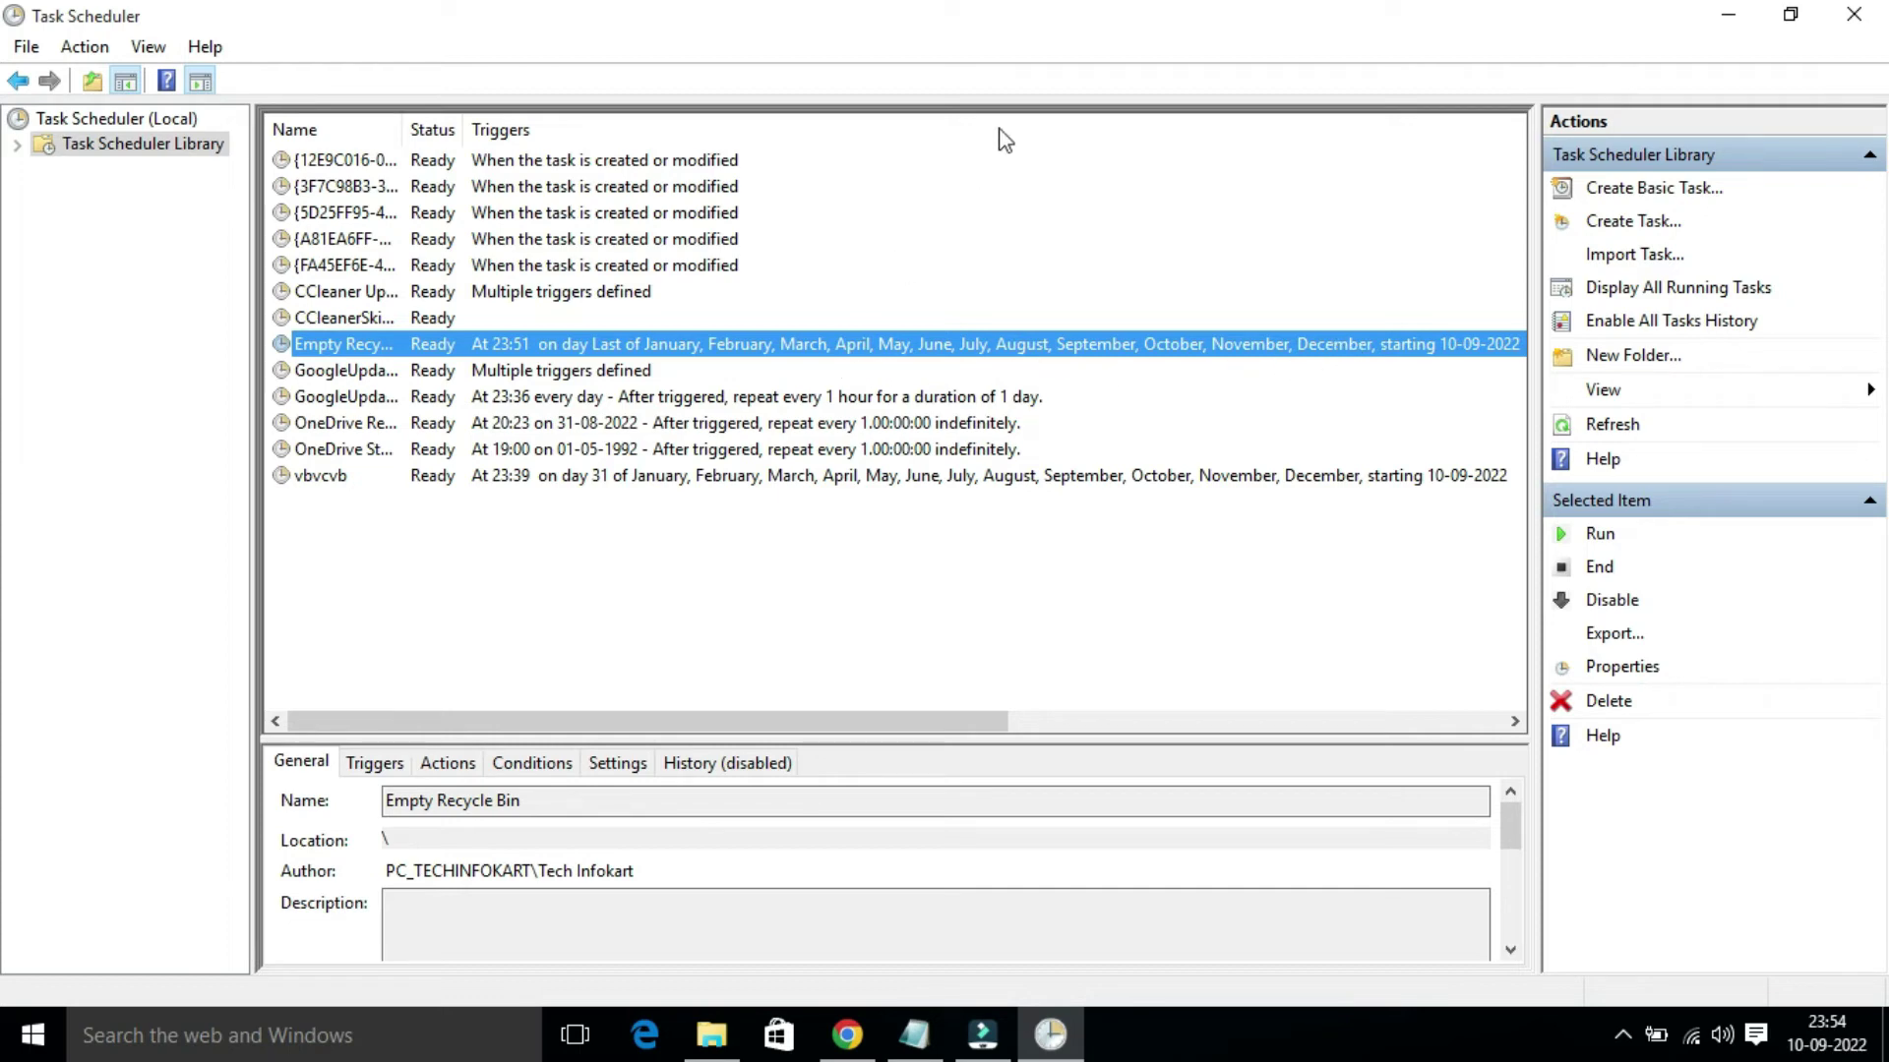
drag(1083, 23, 1042, 99)
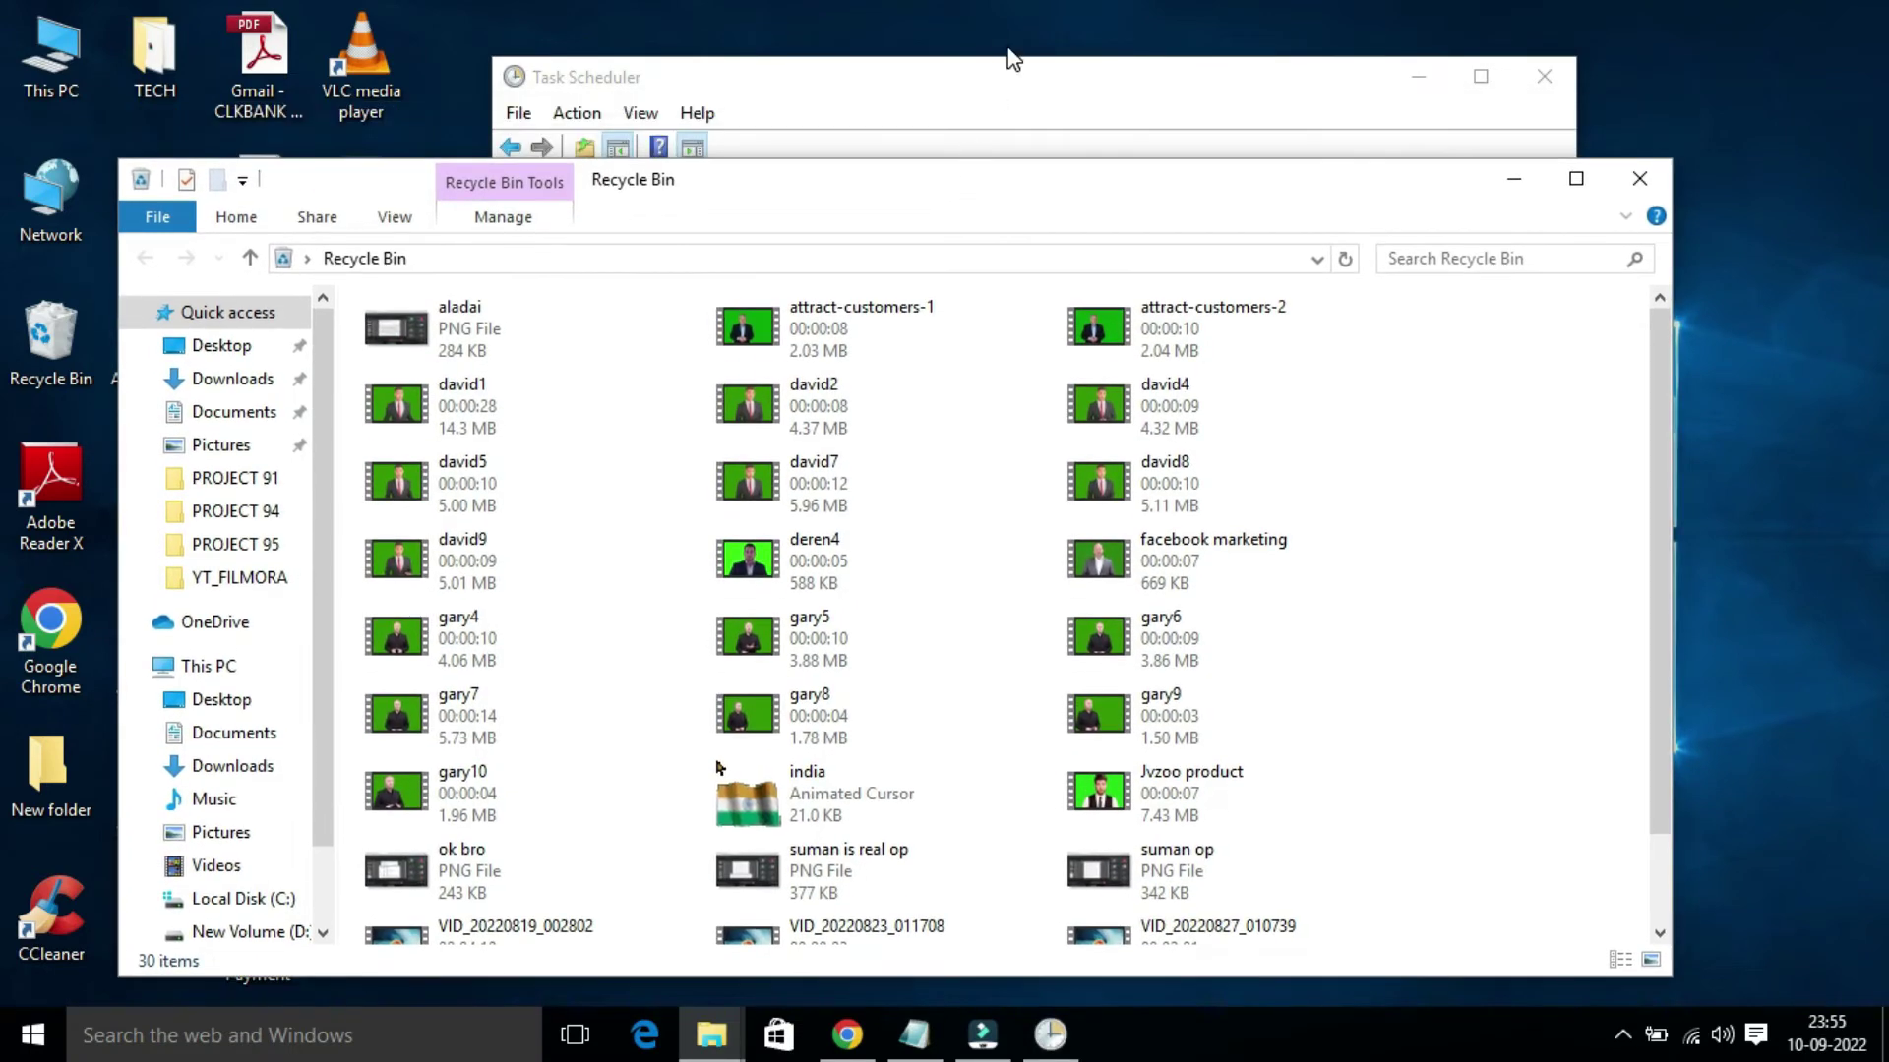
Step: Bring Task Scheduler forward and place it to the right of the Recycle Bin window
click(1049, 98)
drag(1049, 98, 1288, 160)
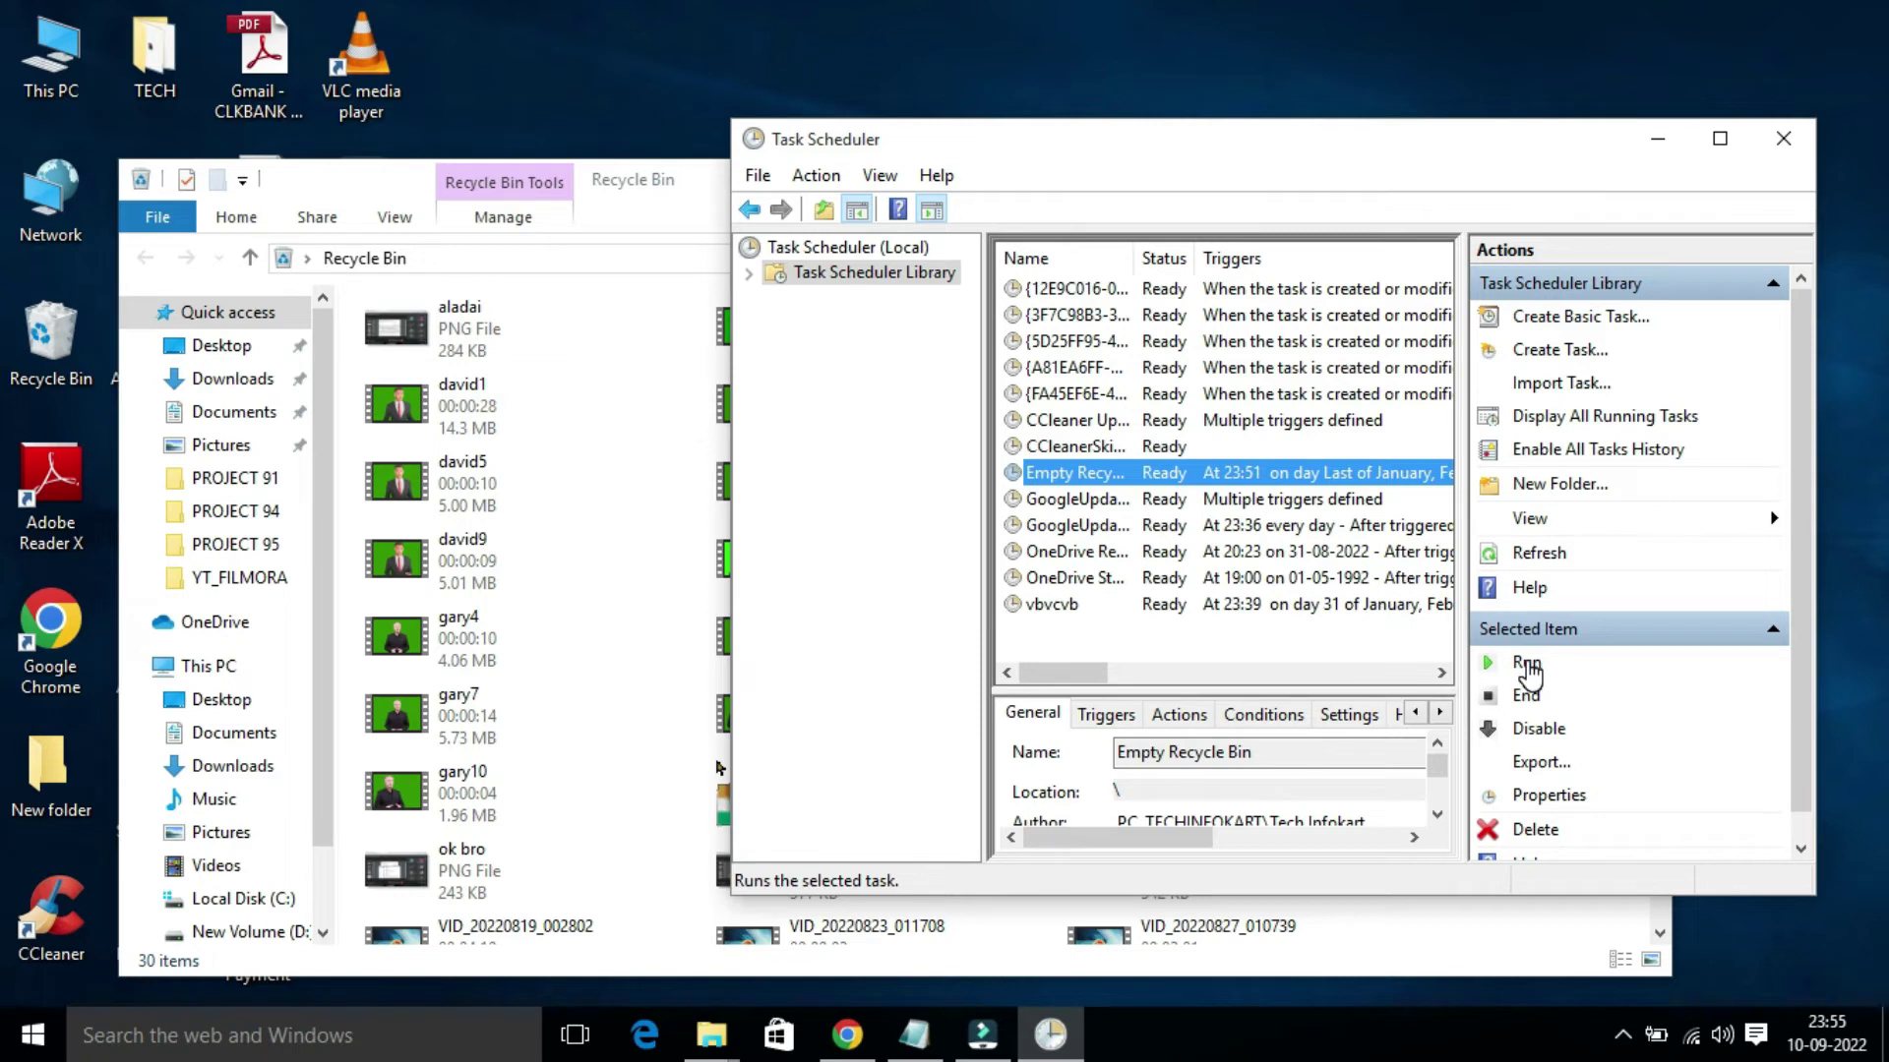
Step: Run the Empty Recycle Bin task and confirm the Recycle Bin now shows 0 items
click(1528, 665)
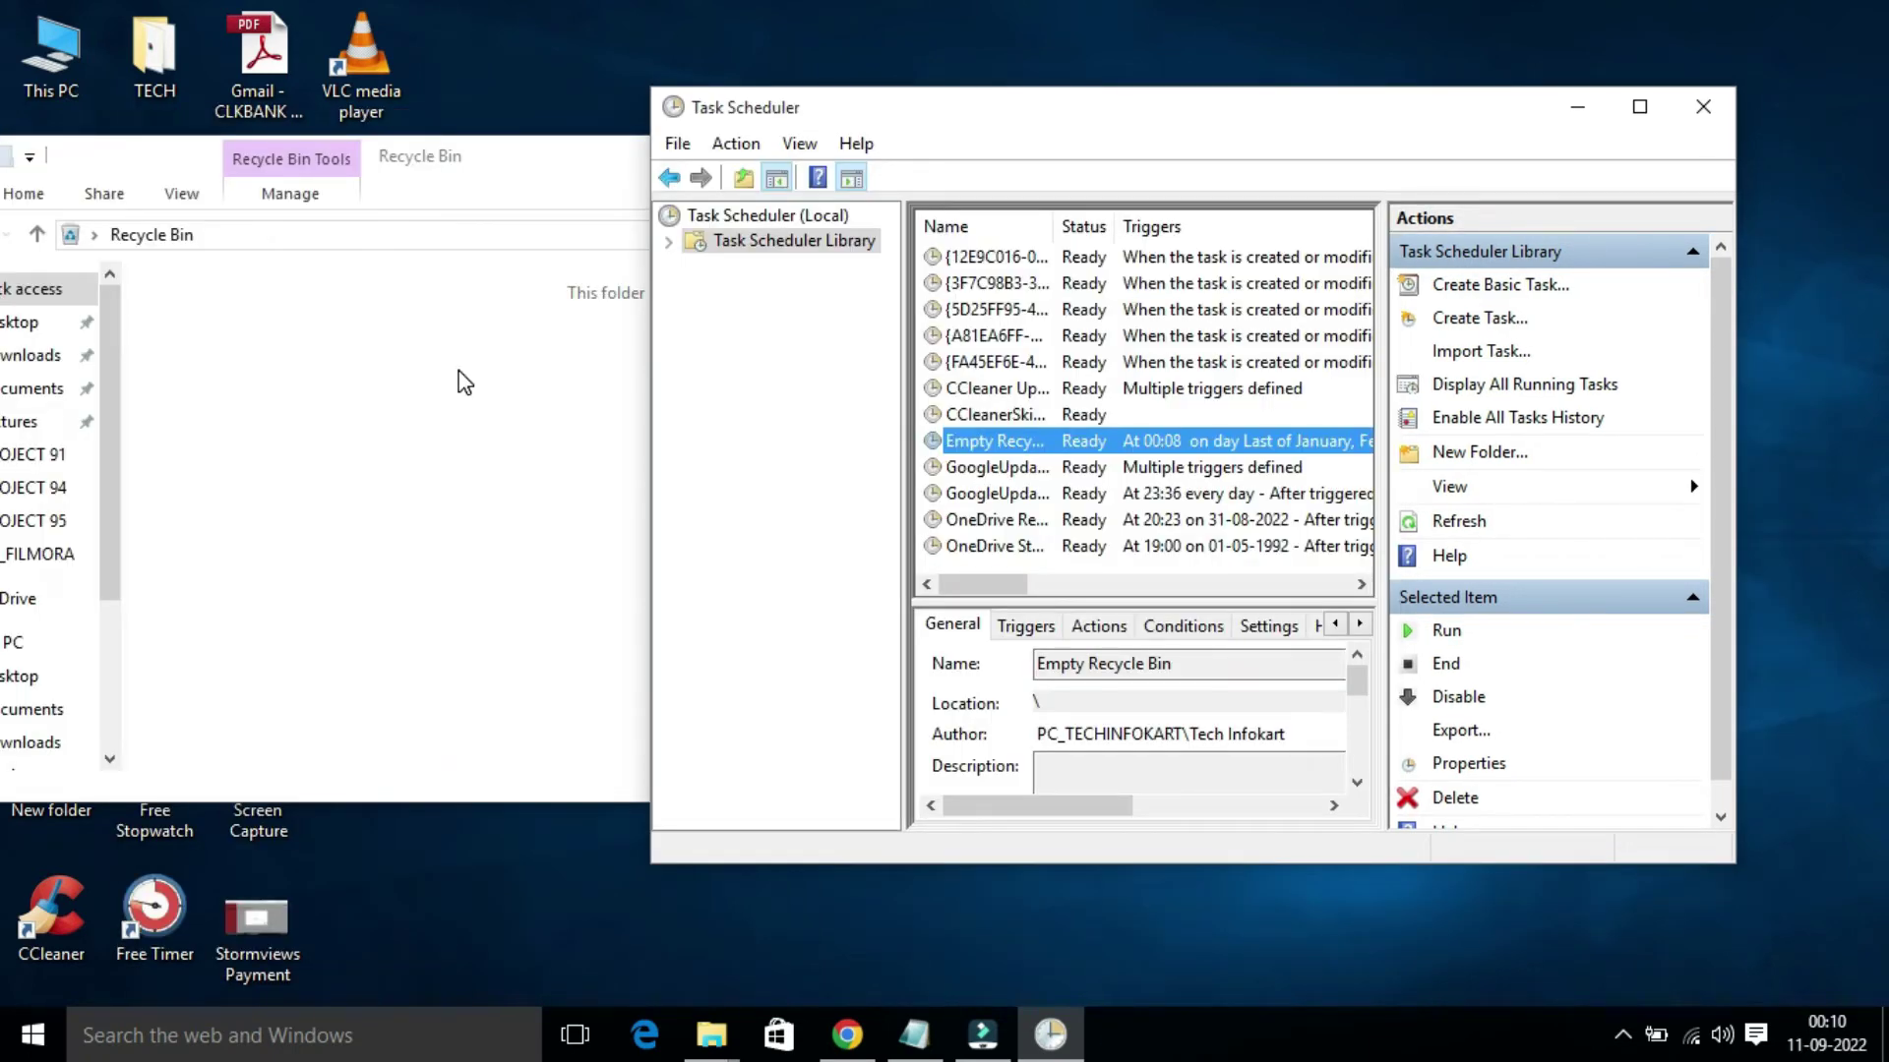
click(464, 382)
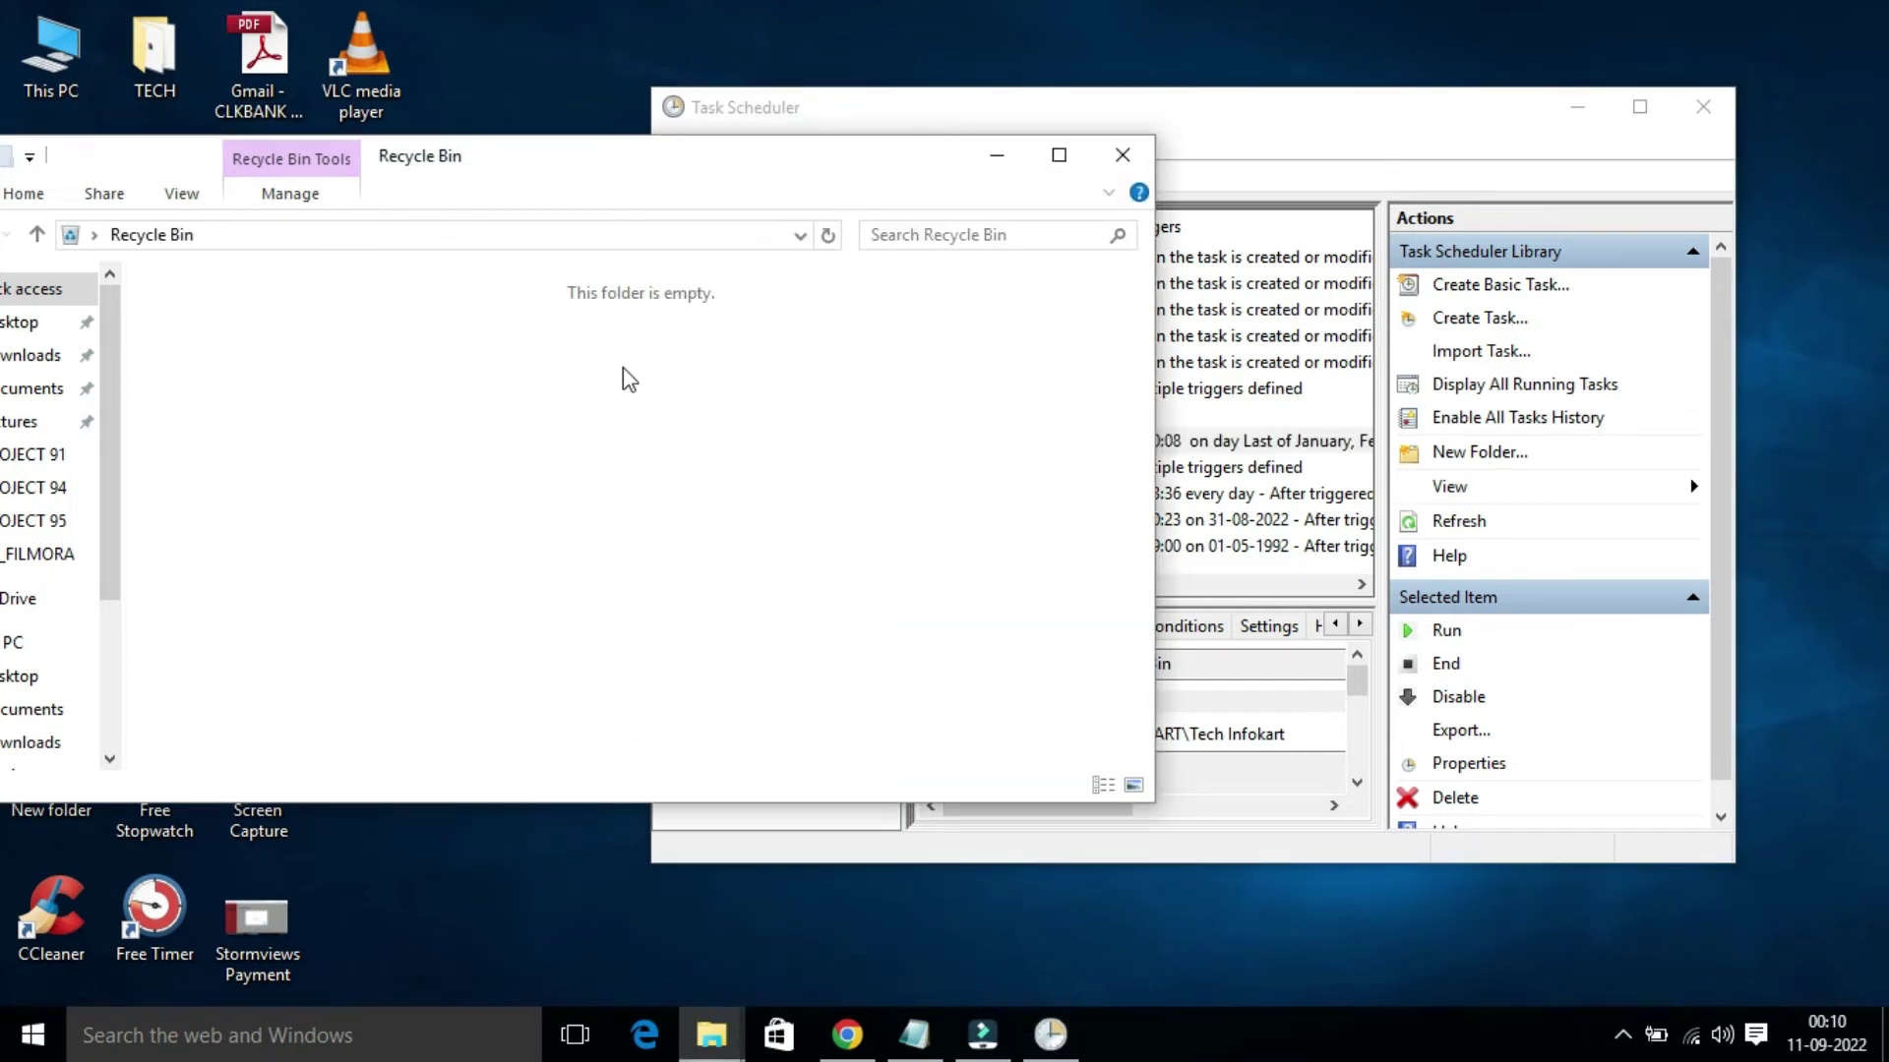
drag(618, 175, 771, 204)
click(1134, 234)
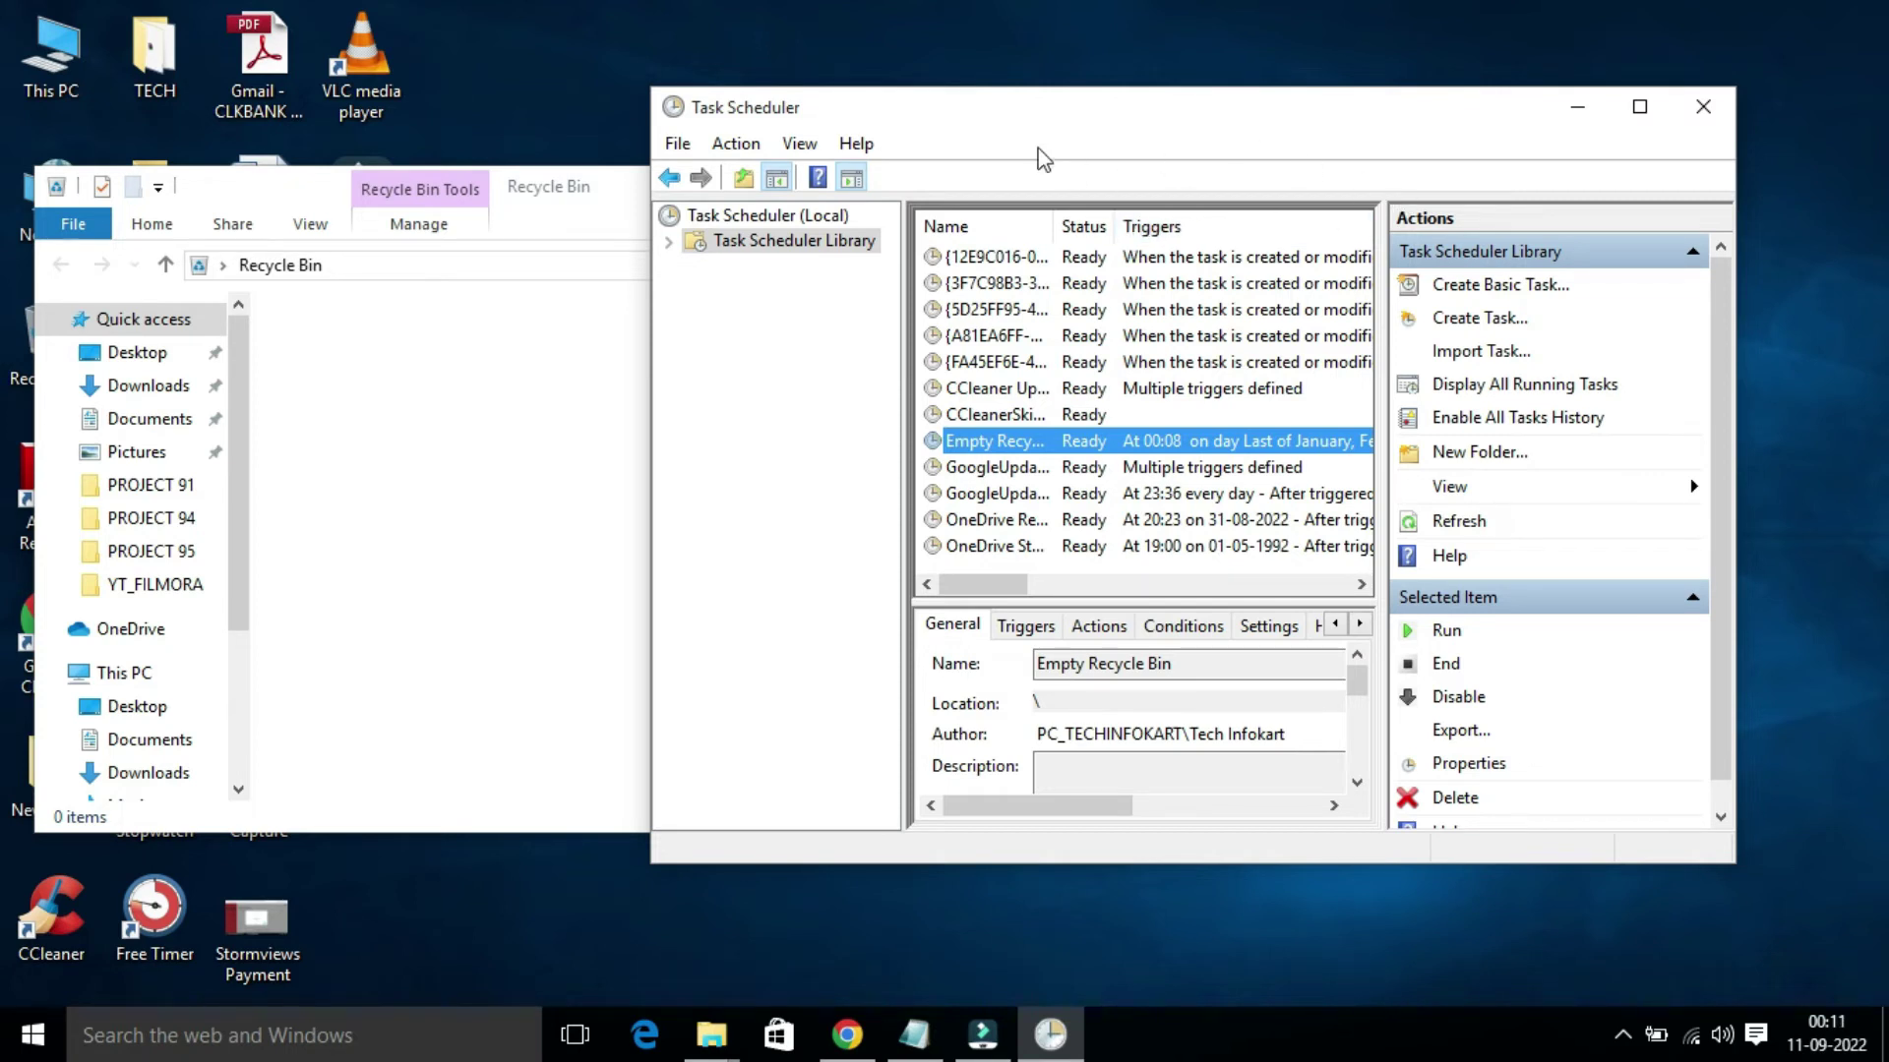
drag(1063, 115, 996, 118)
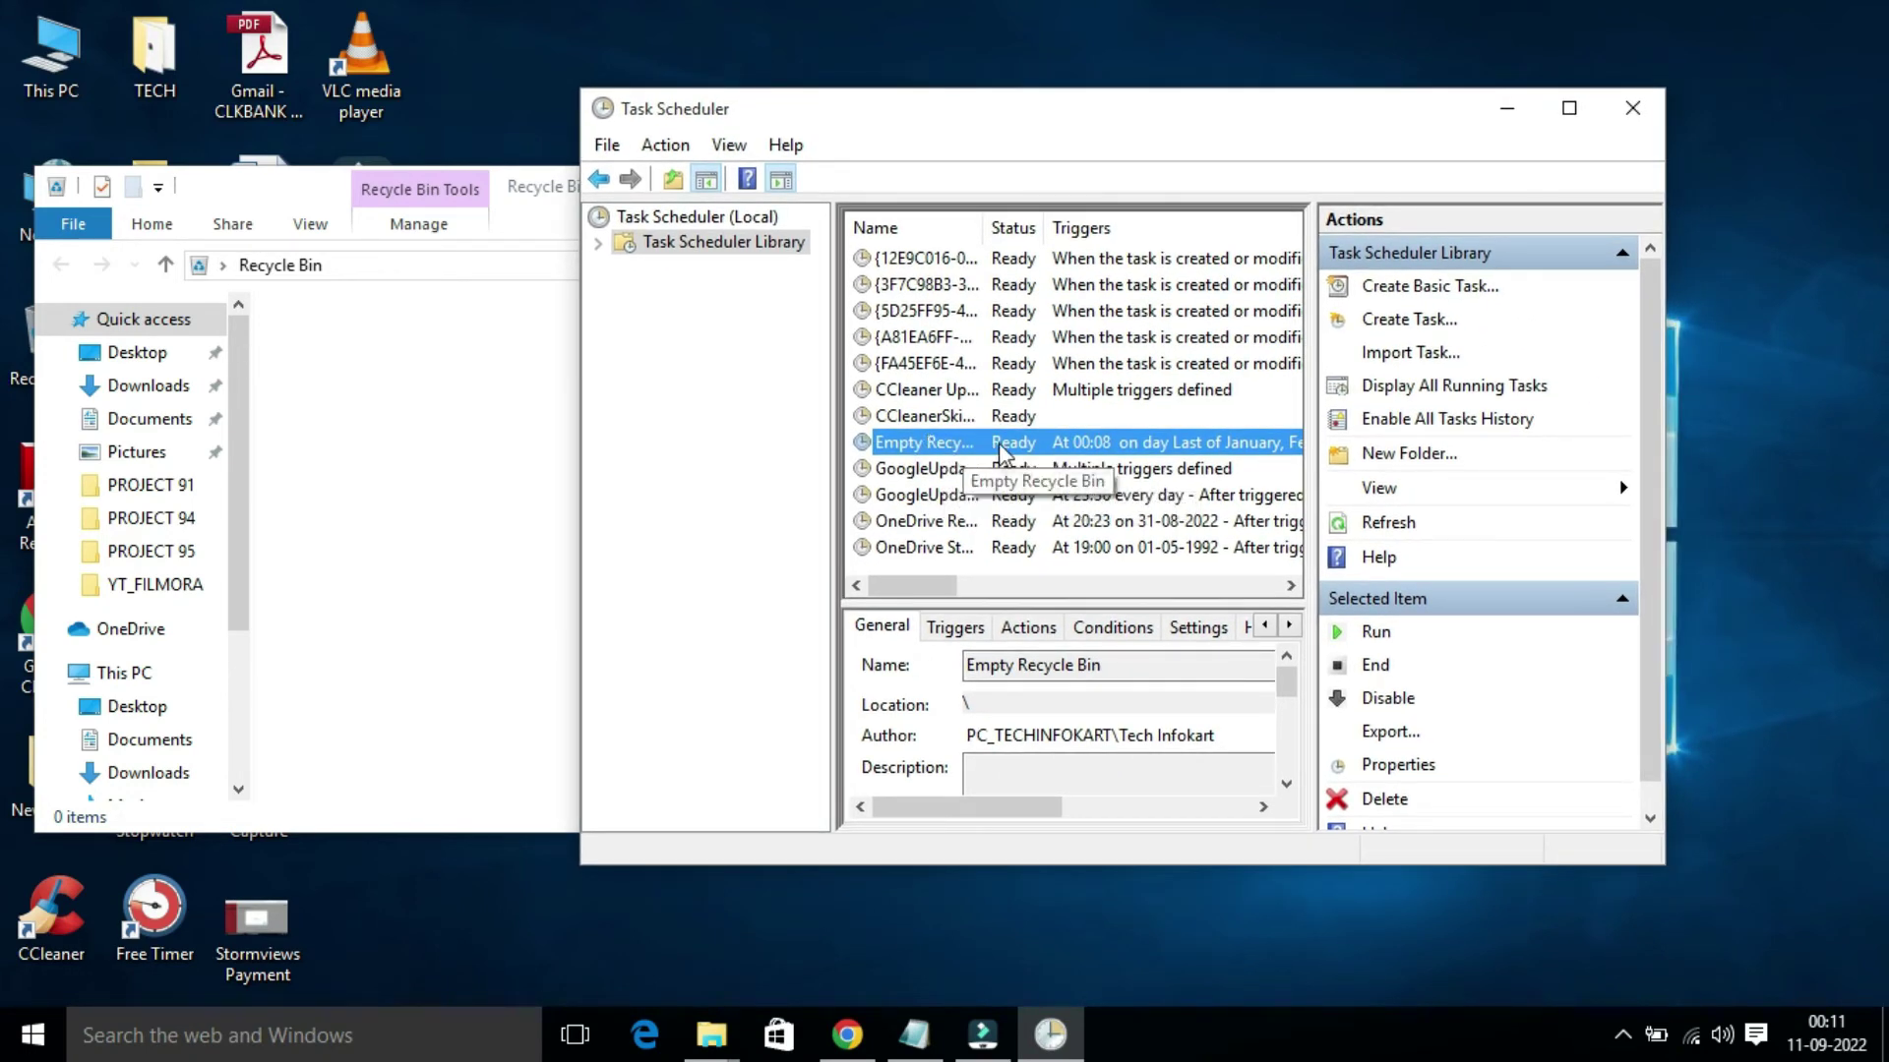
right_click(1066, 435)
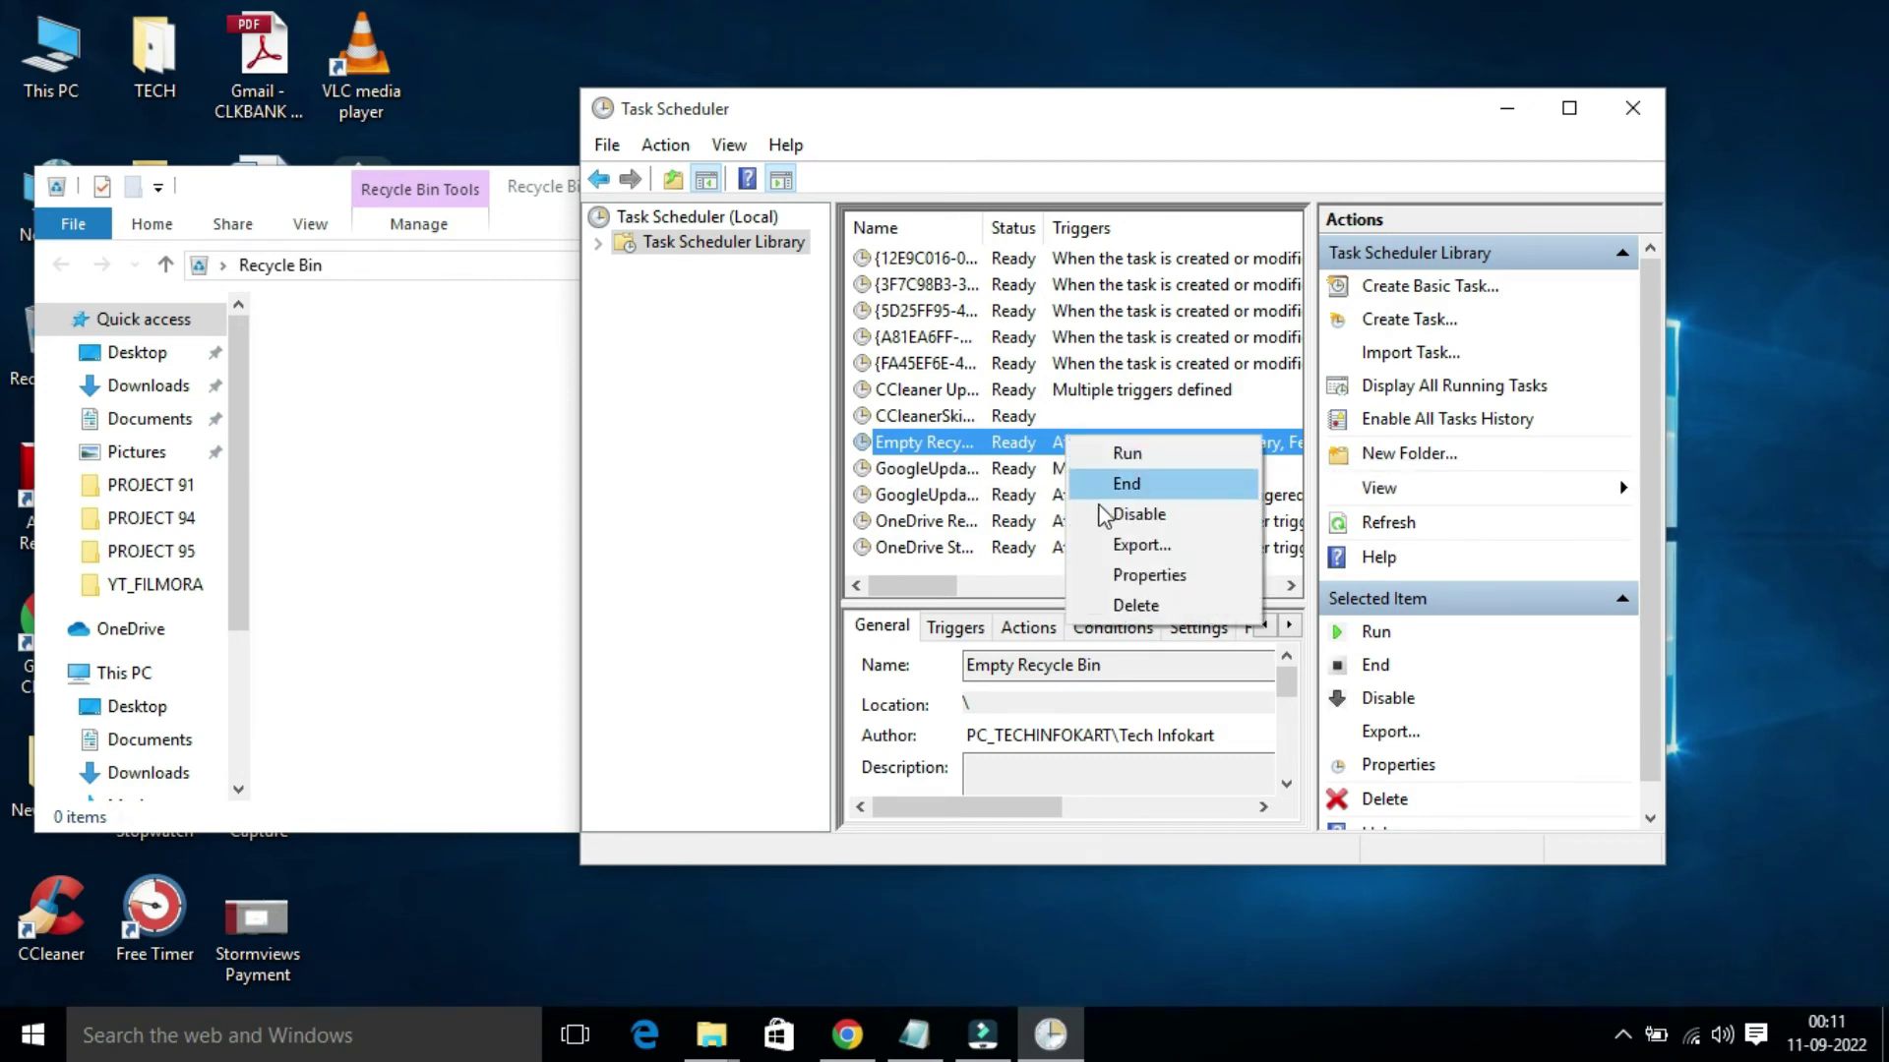
Step: Open the Empty Recycle Bin task's Properties, review its action, and edit the Monthly trigger
click(1141, 579)
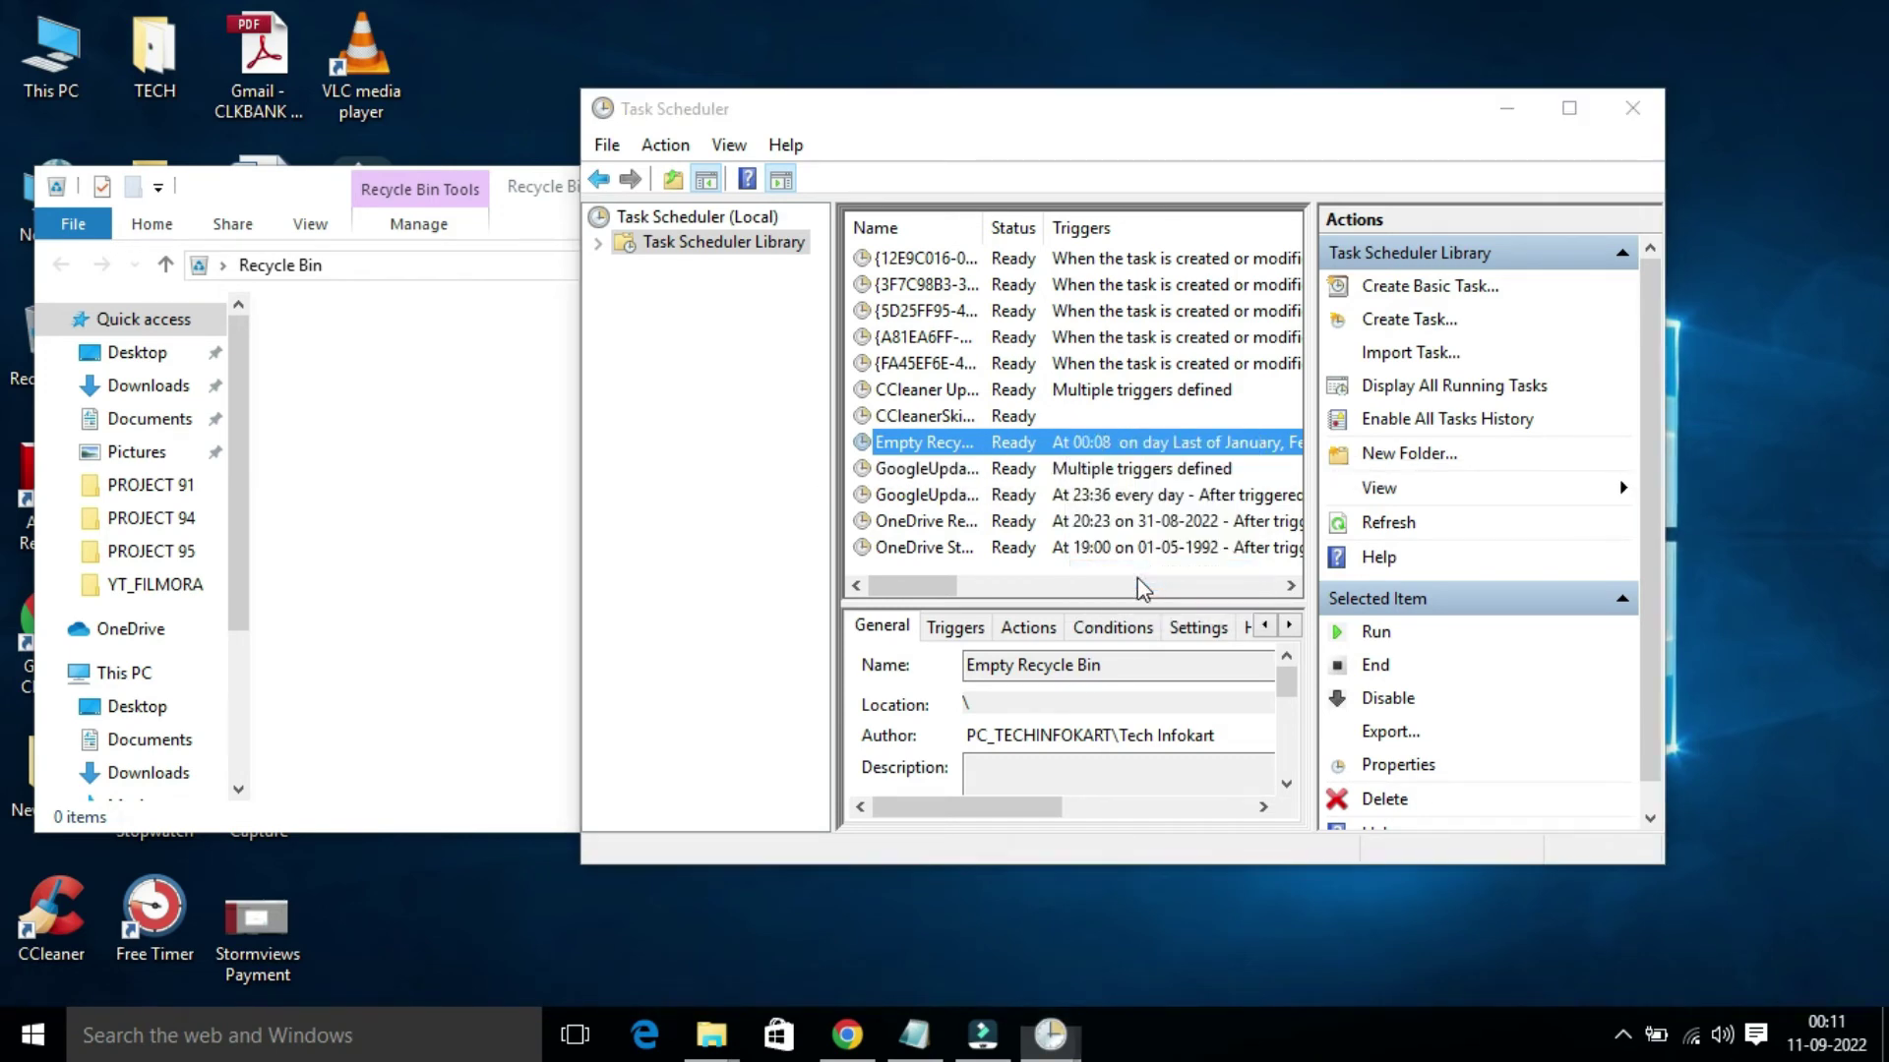
drag(792, 254, 989, 177)
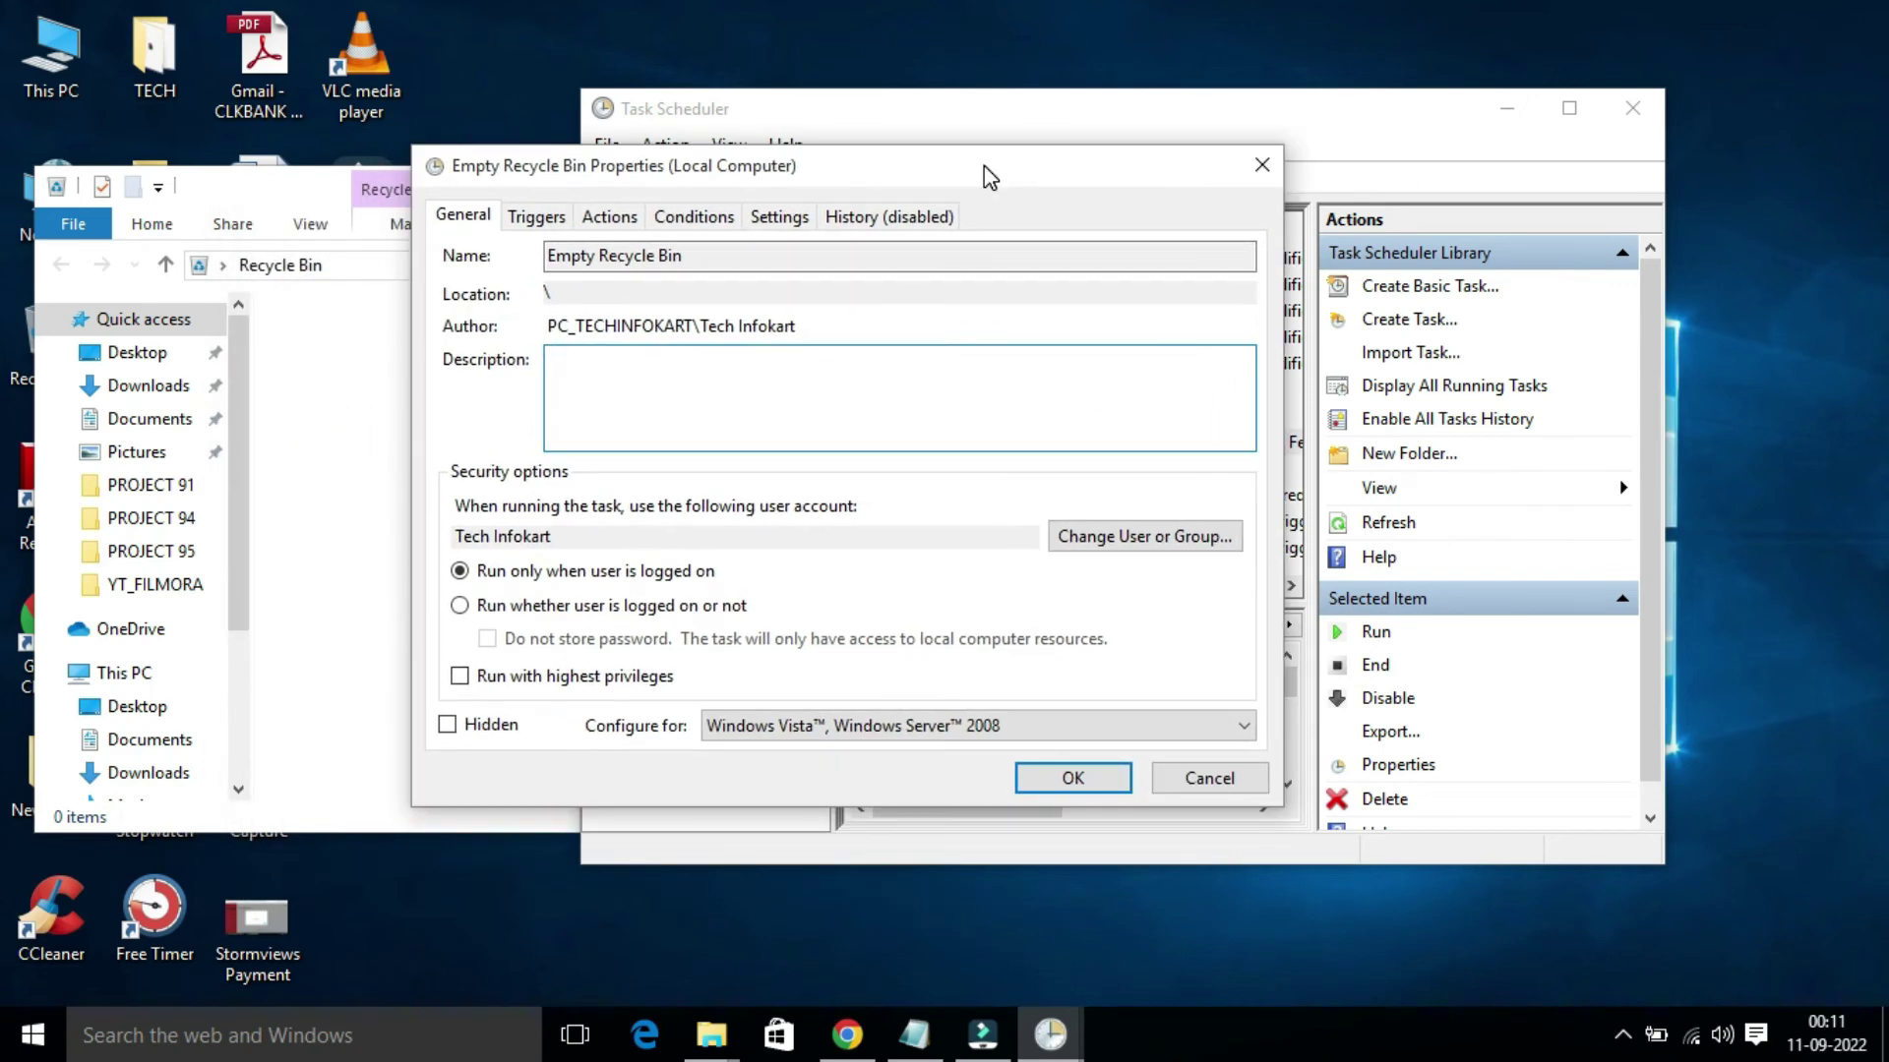
click(610, 217)
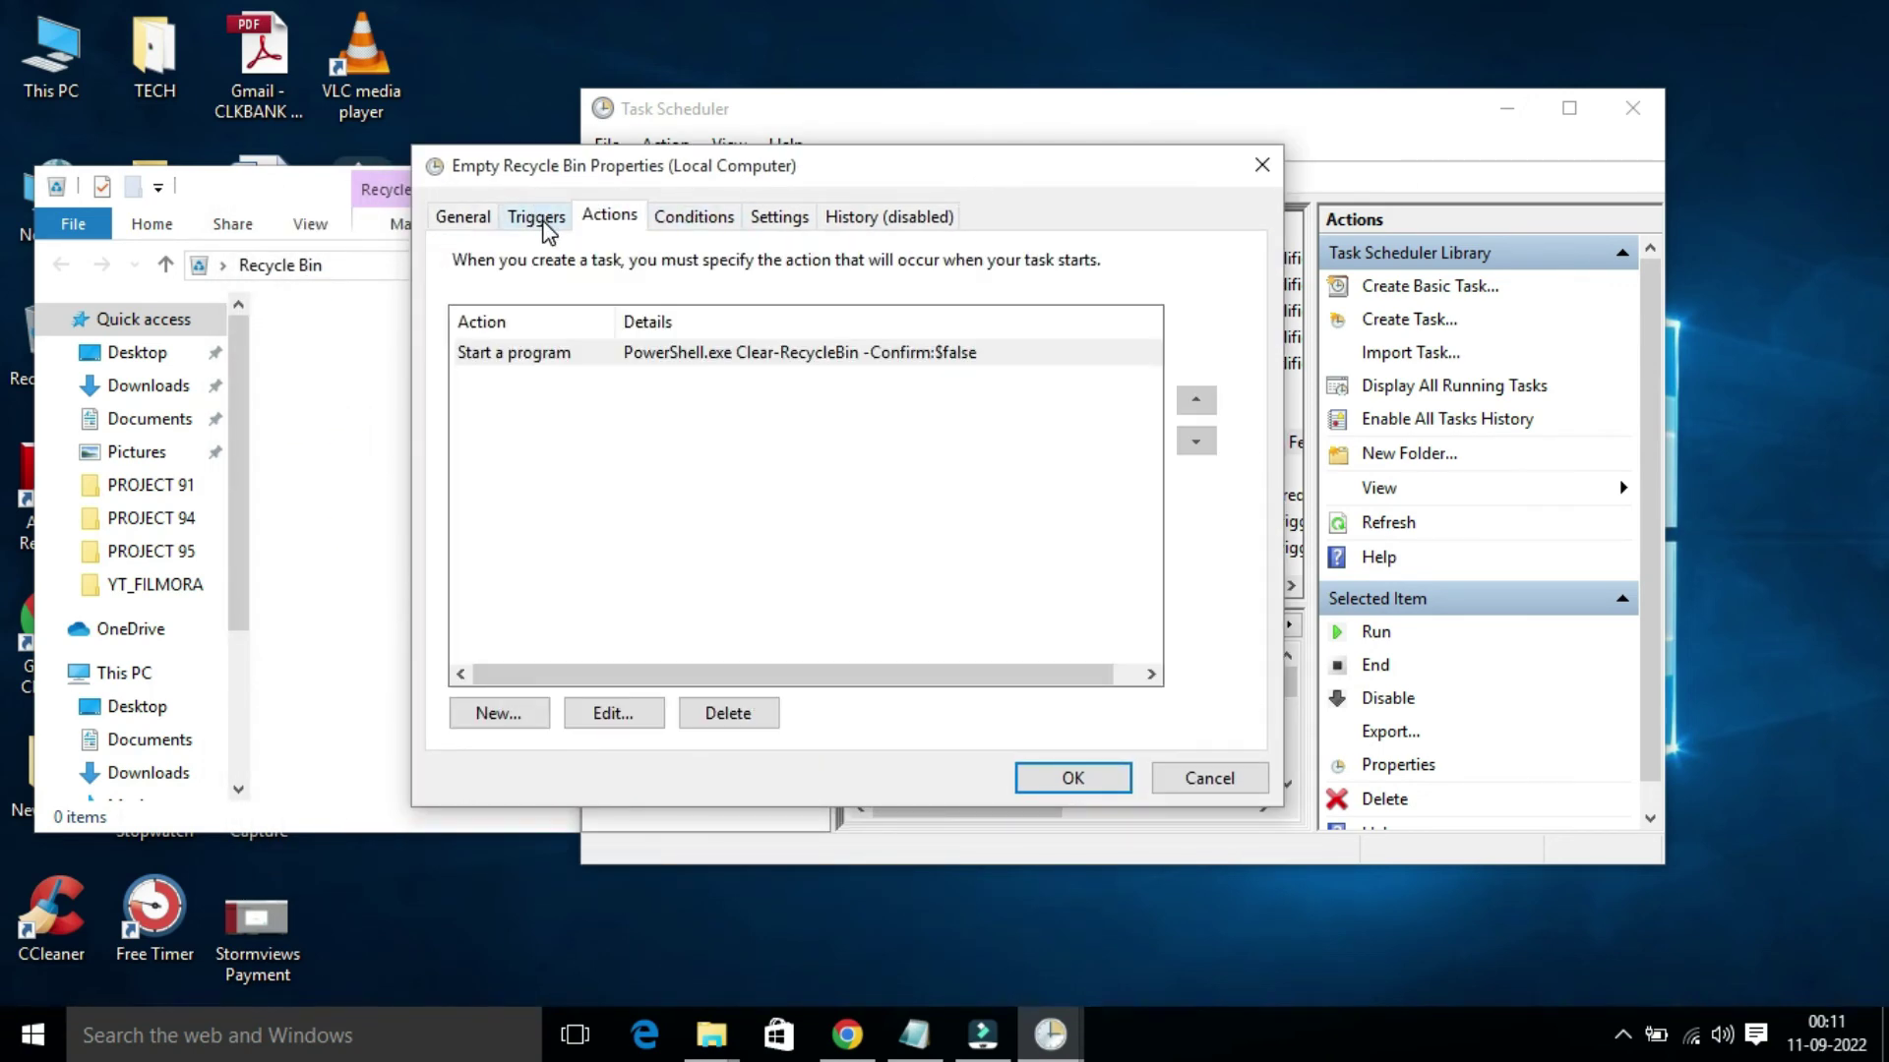
click(542, 223)
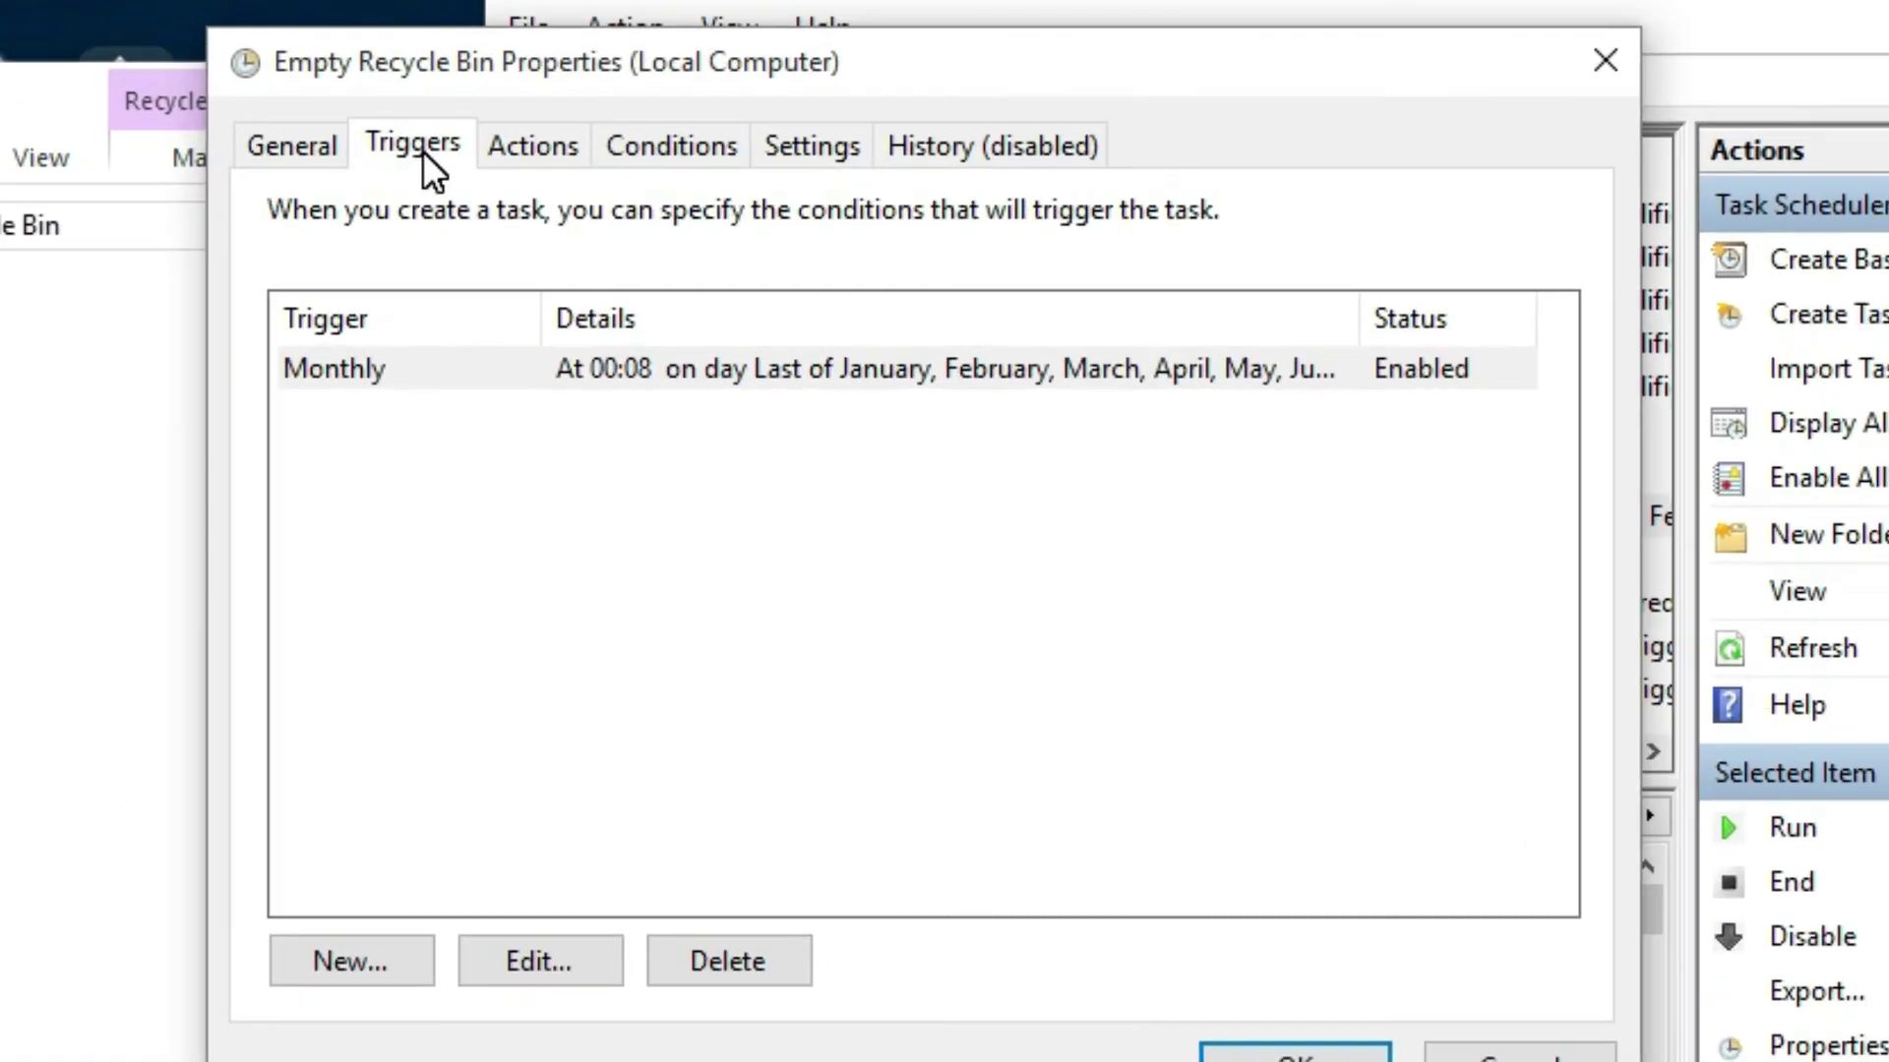
click(639, 371)
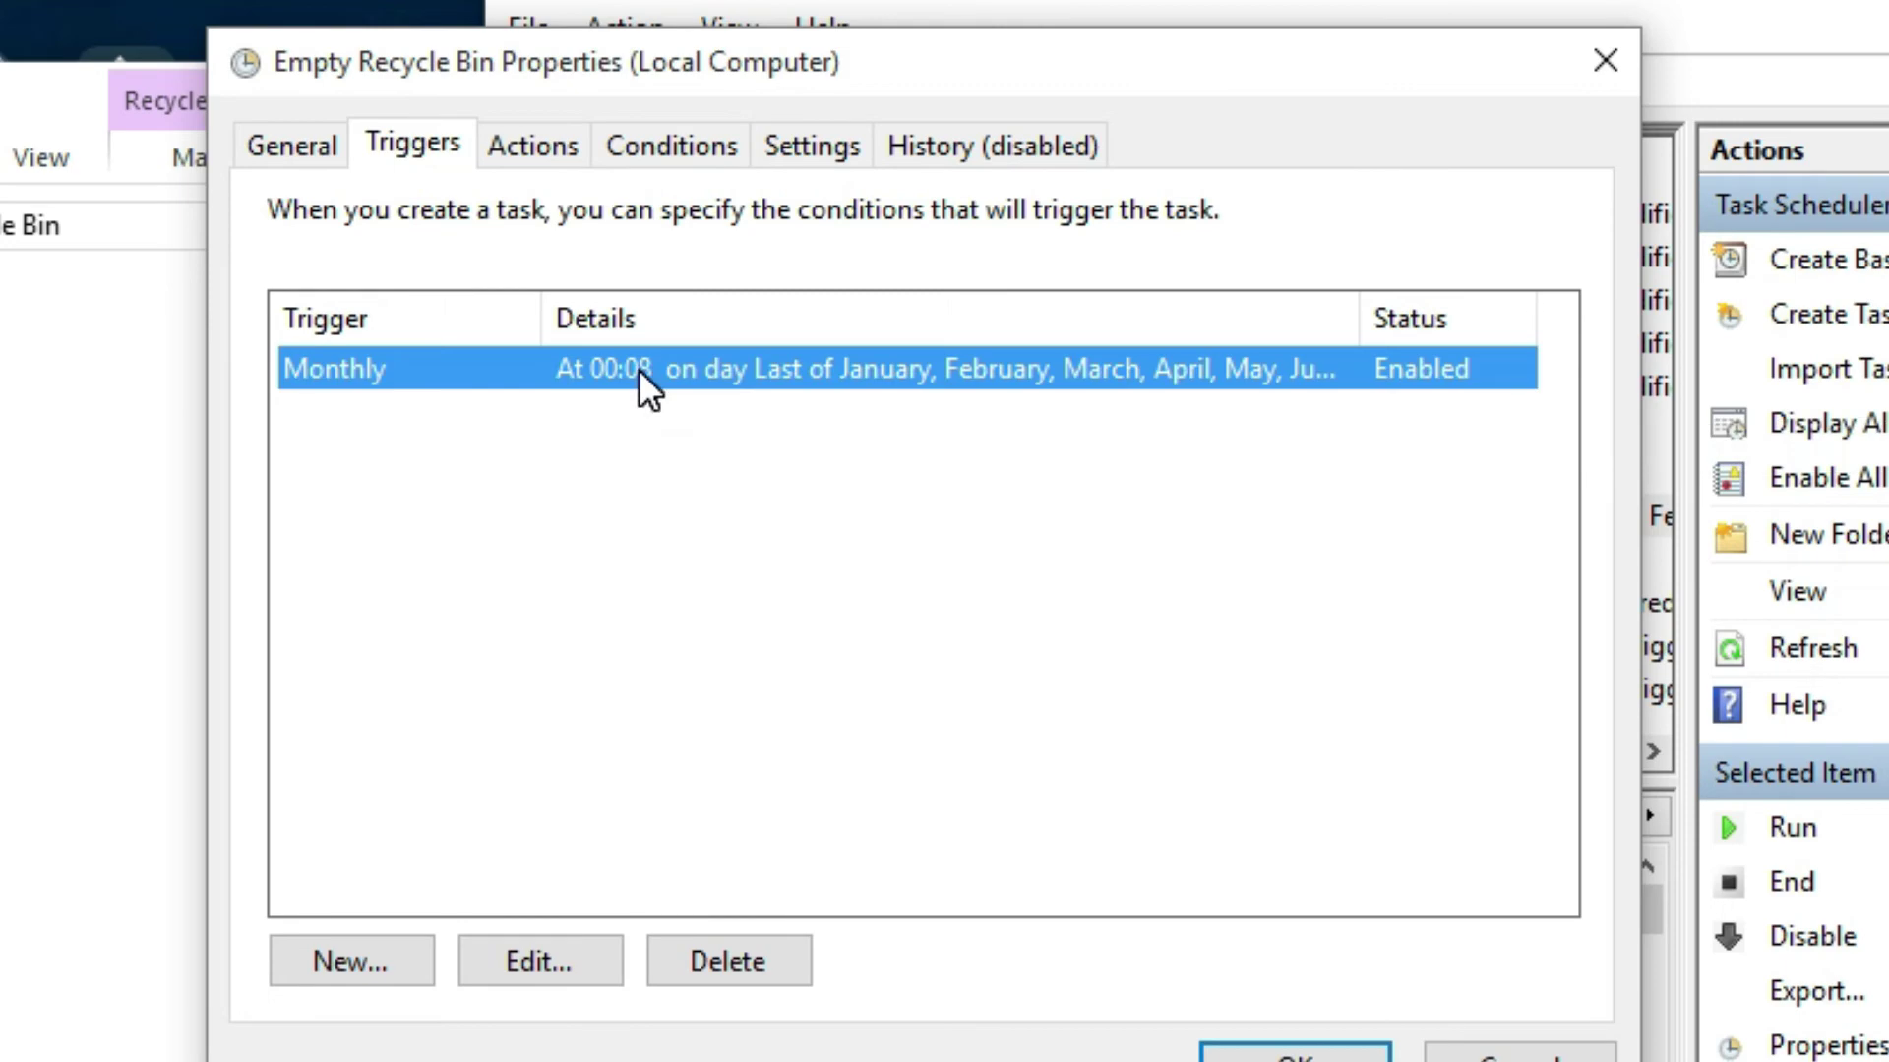
click(536, 962)
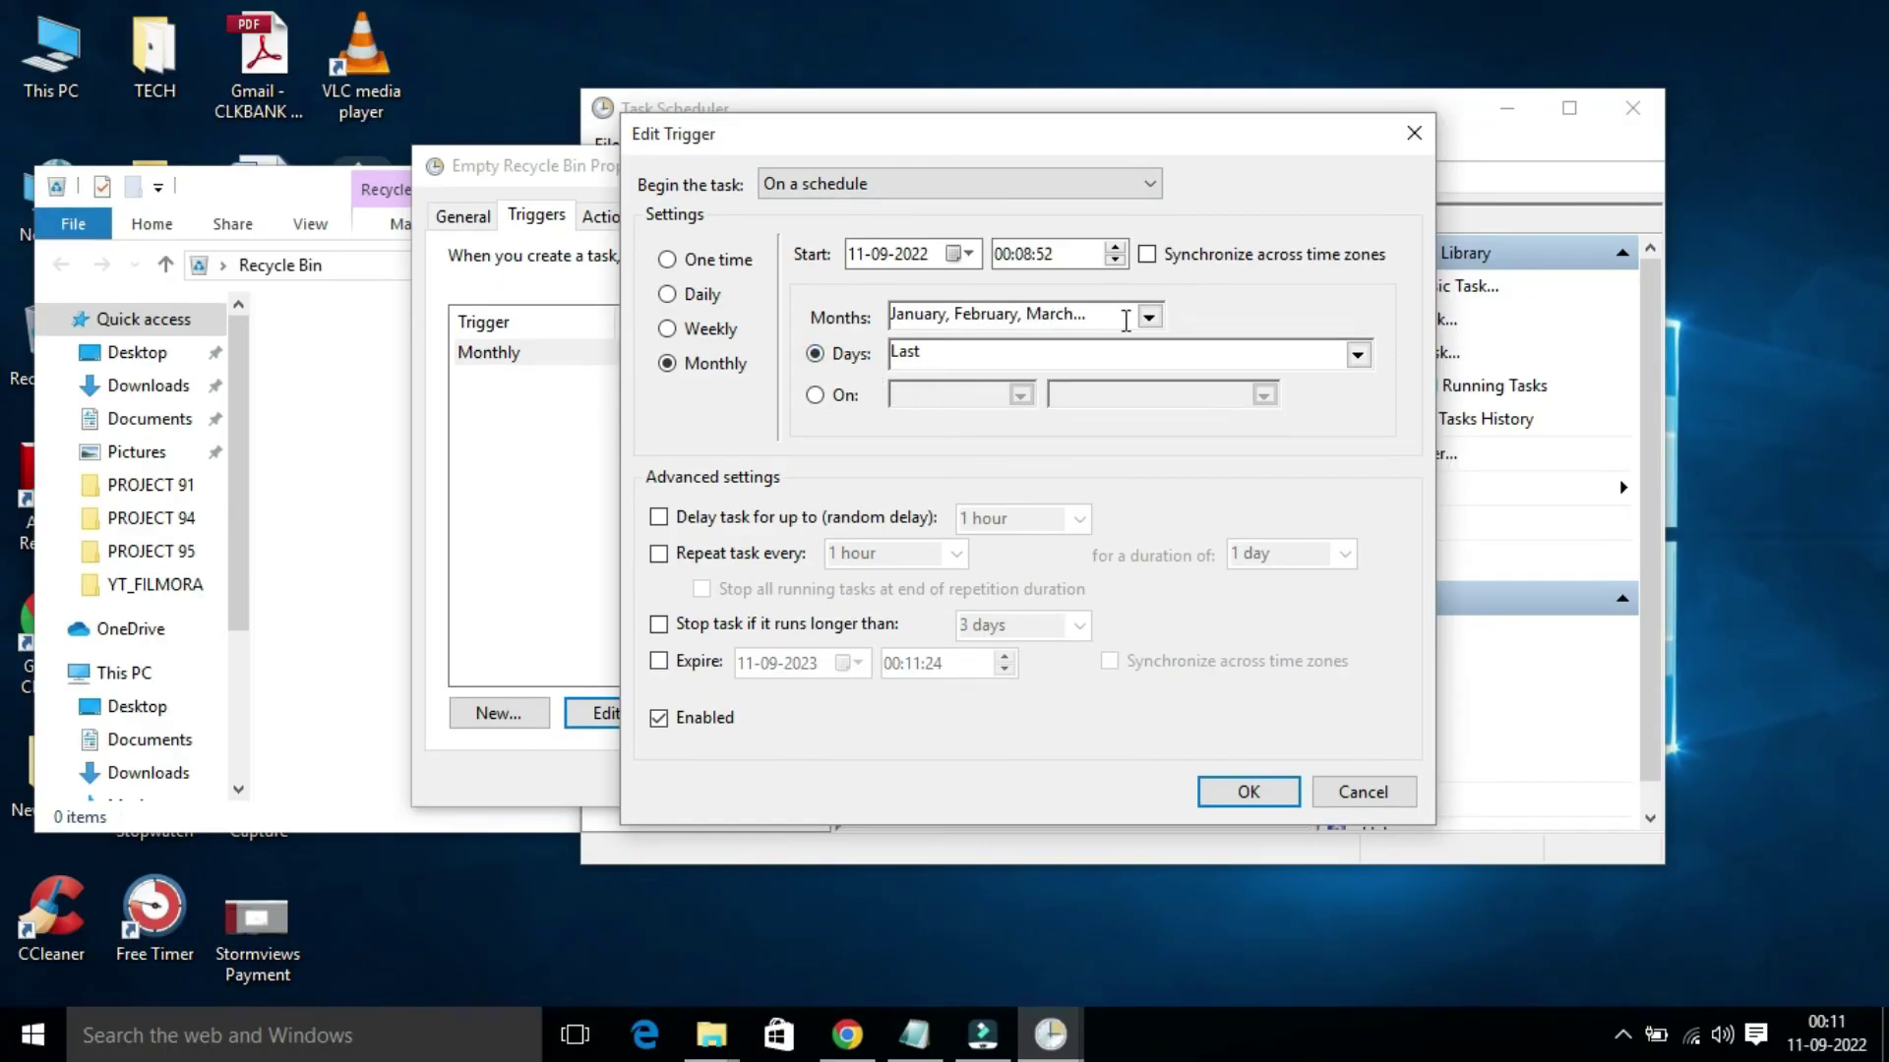
Step: Restrict the Monthly trigger to March only, add day 17 alongside Last, and confirm
click(1147, 317)
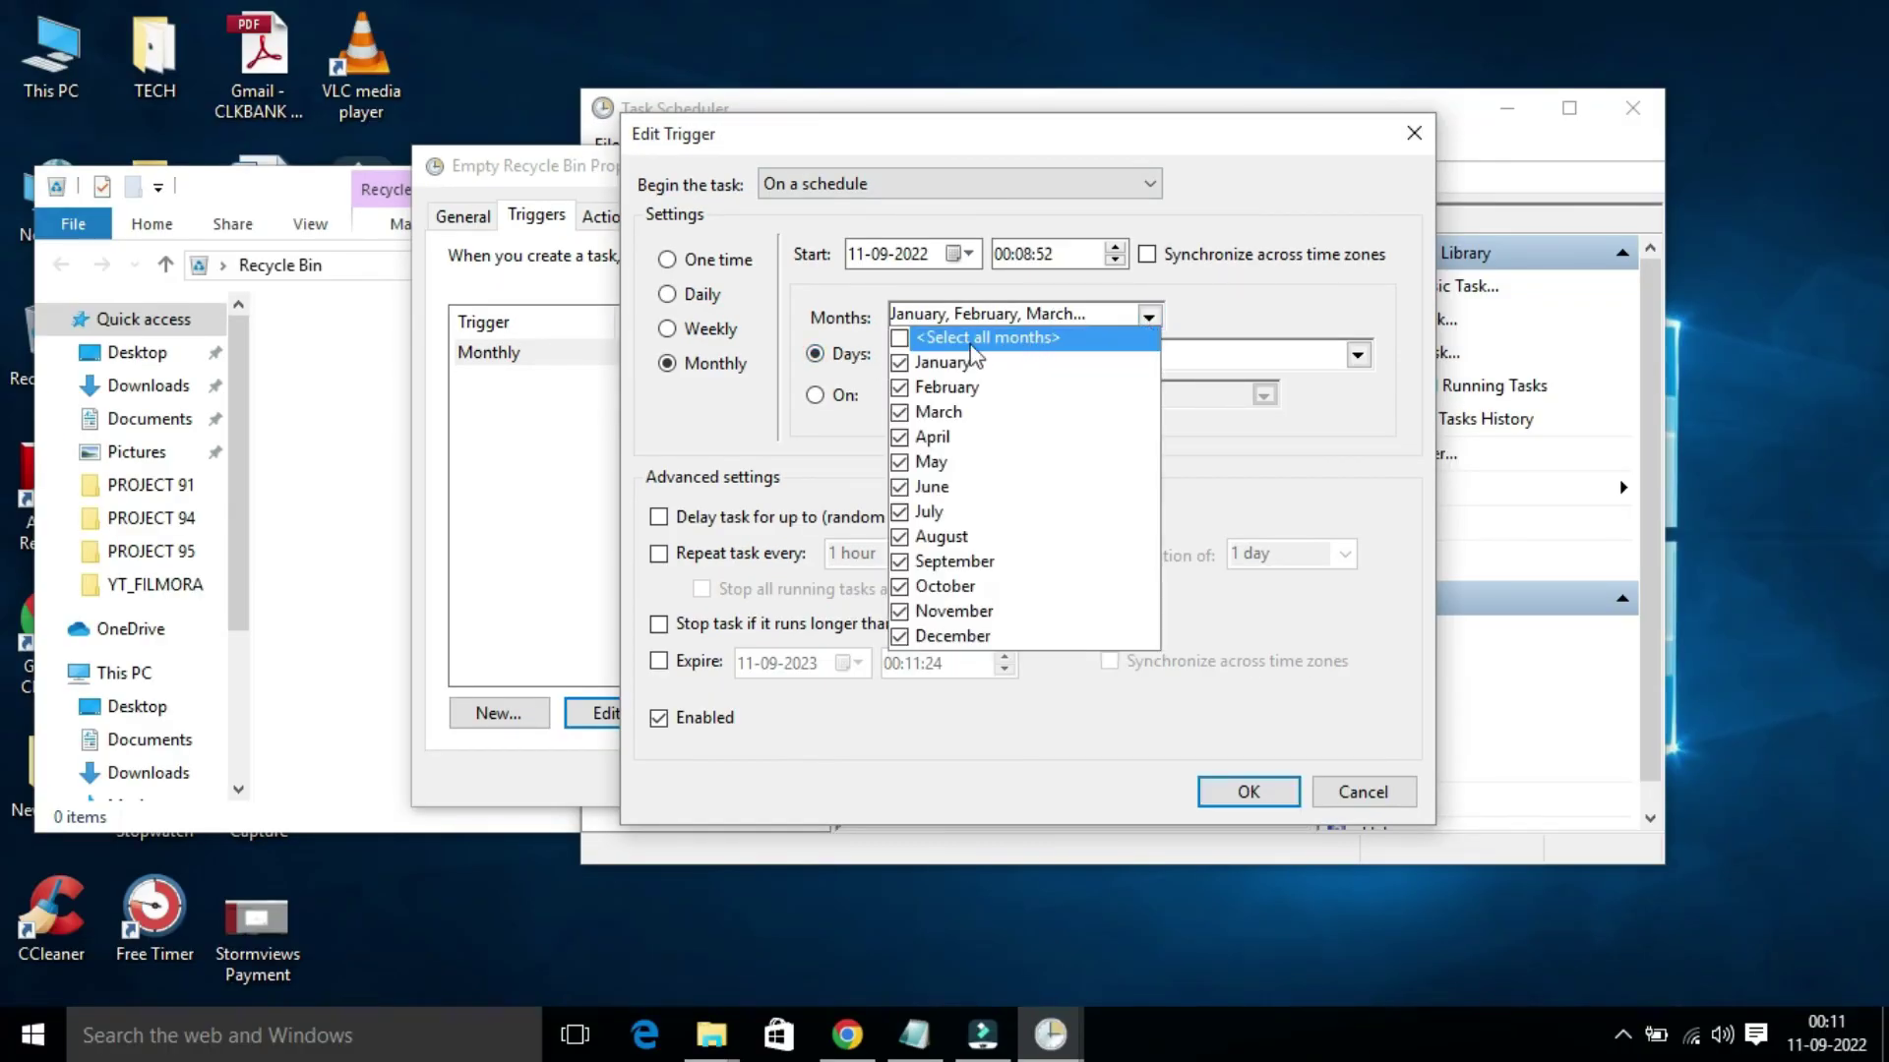
click(898, 342)
click(898, 340)
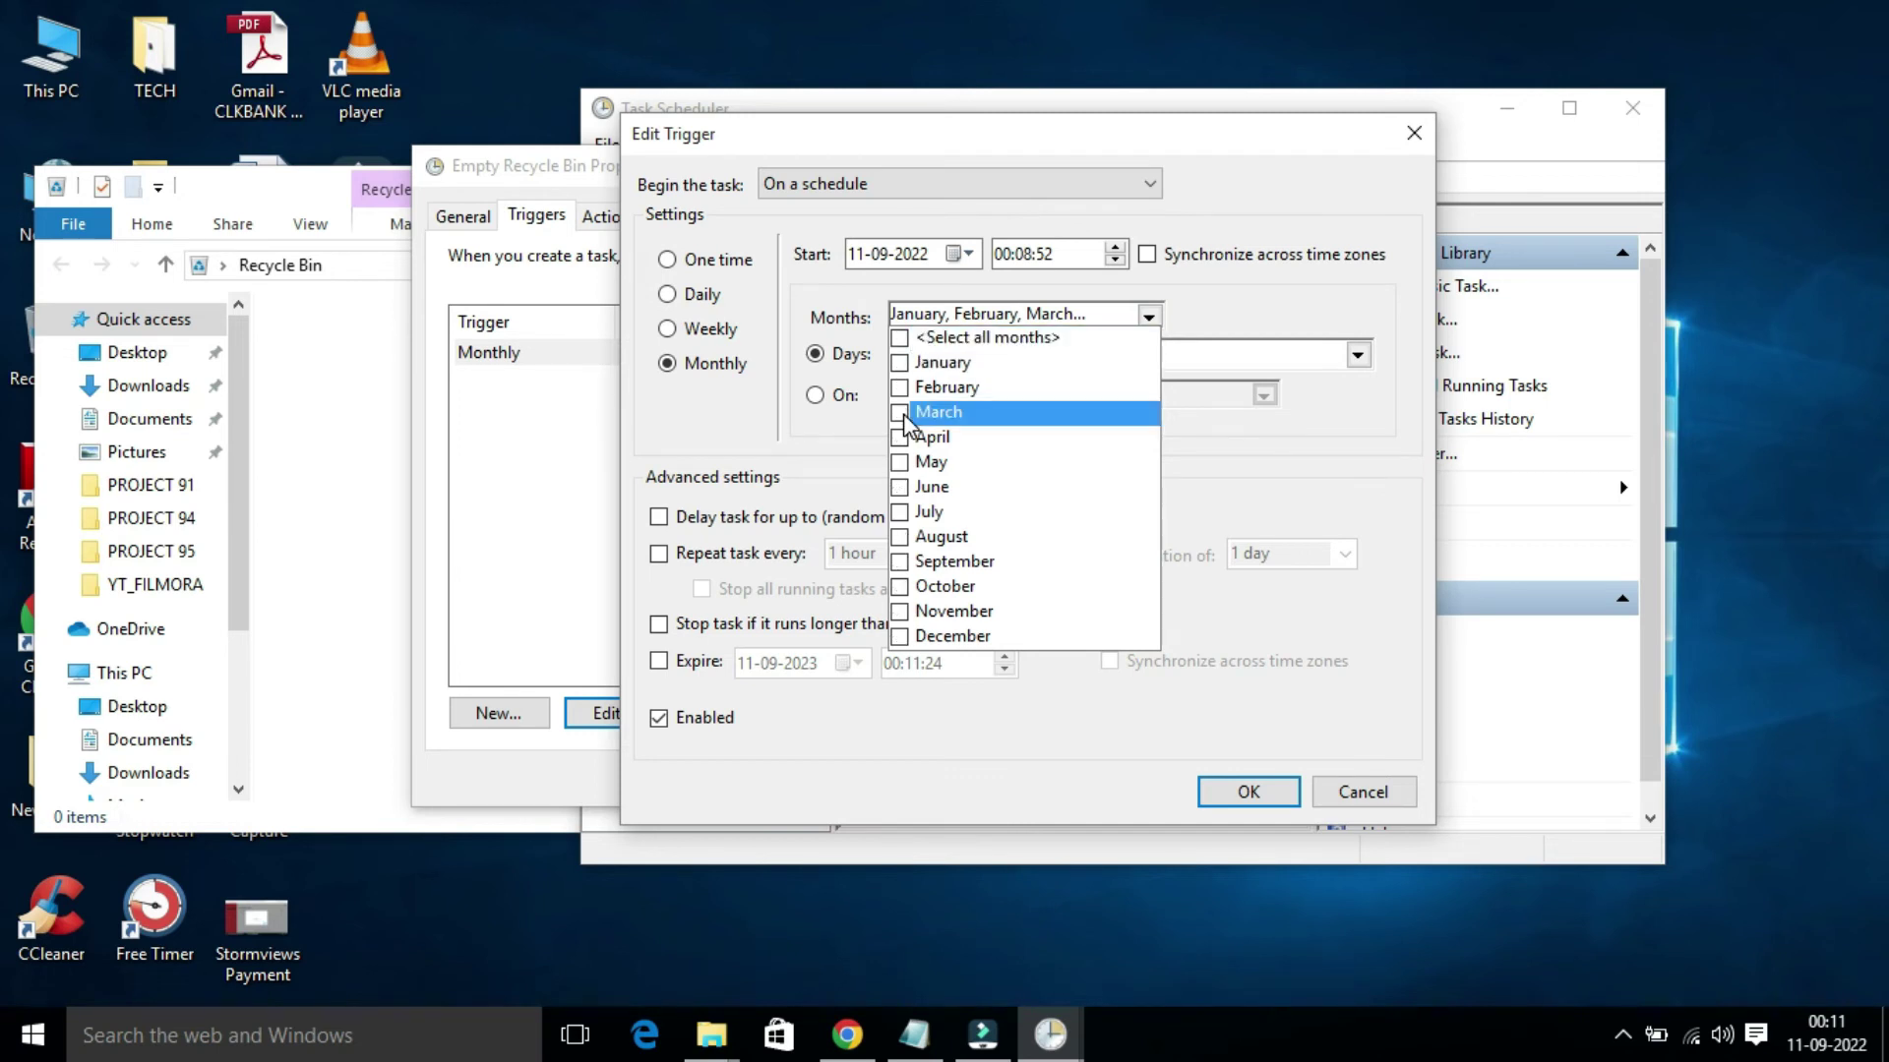
click(1261, 481)
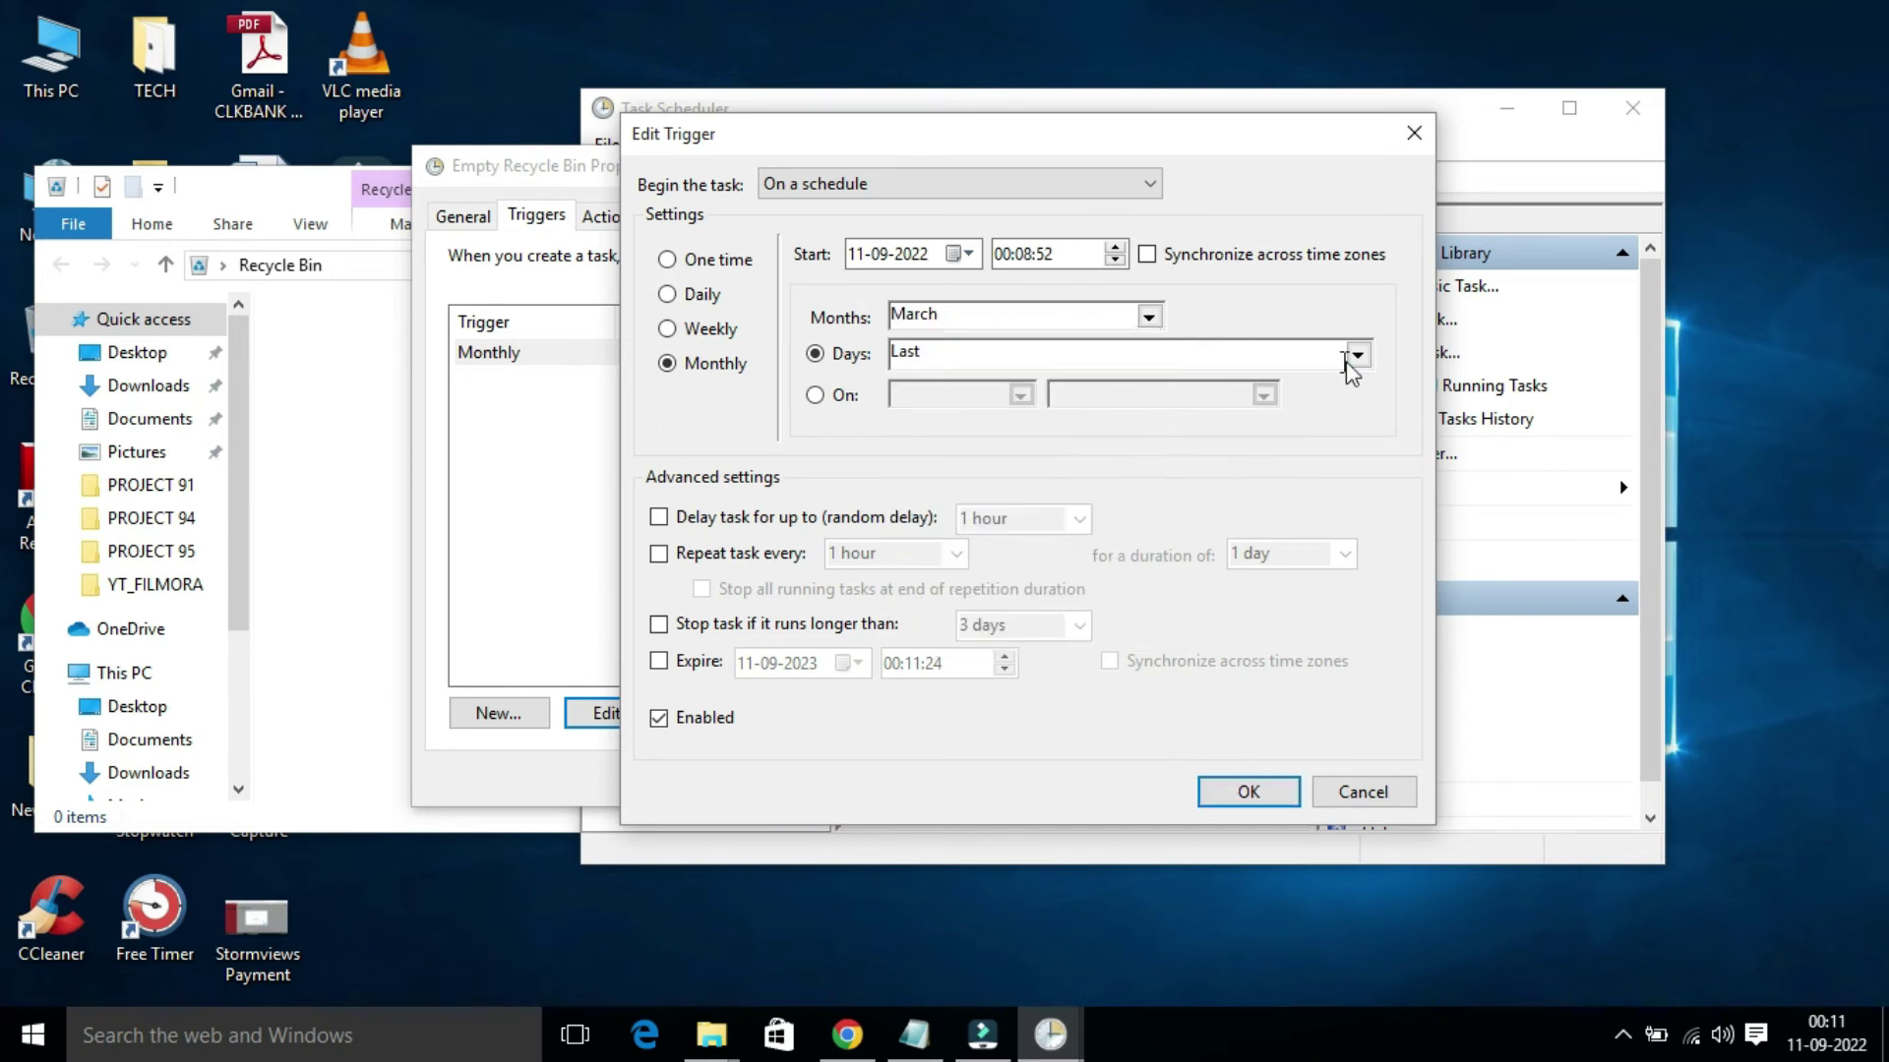
click(1359, 355)
click(1070, 408)
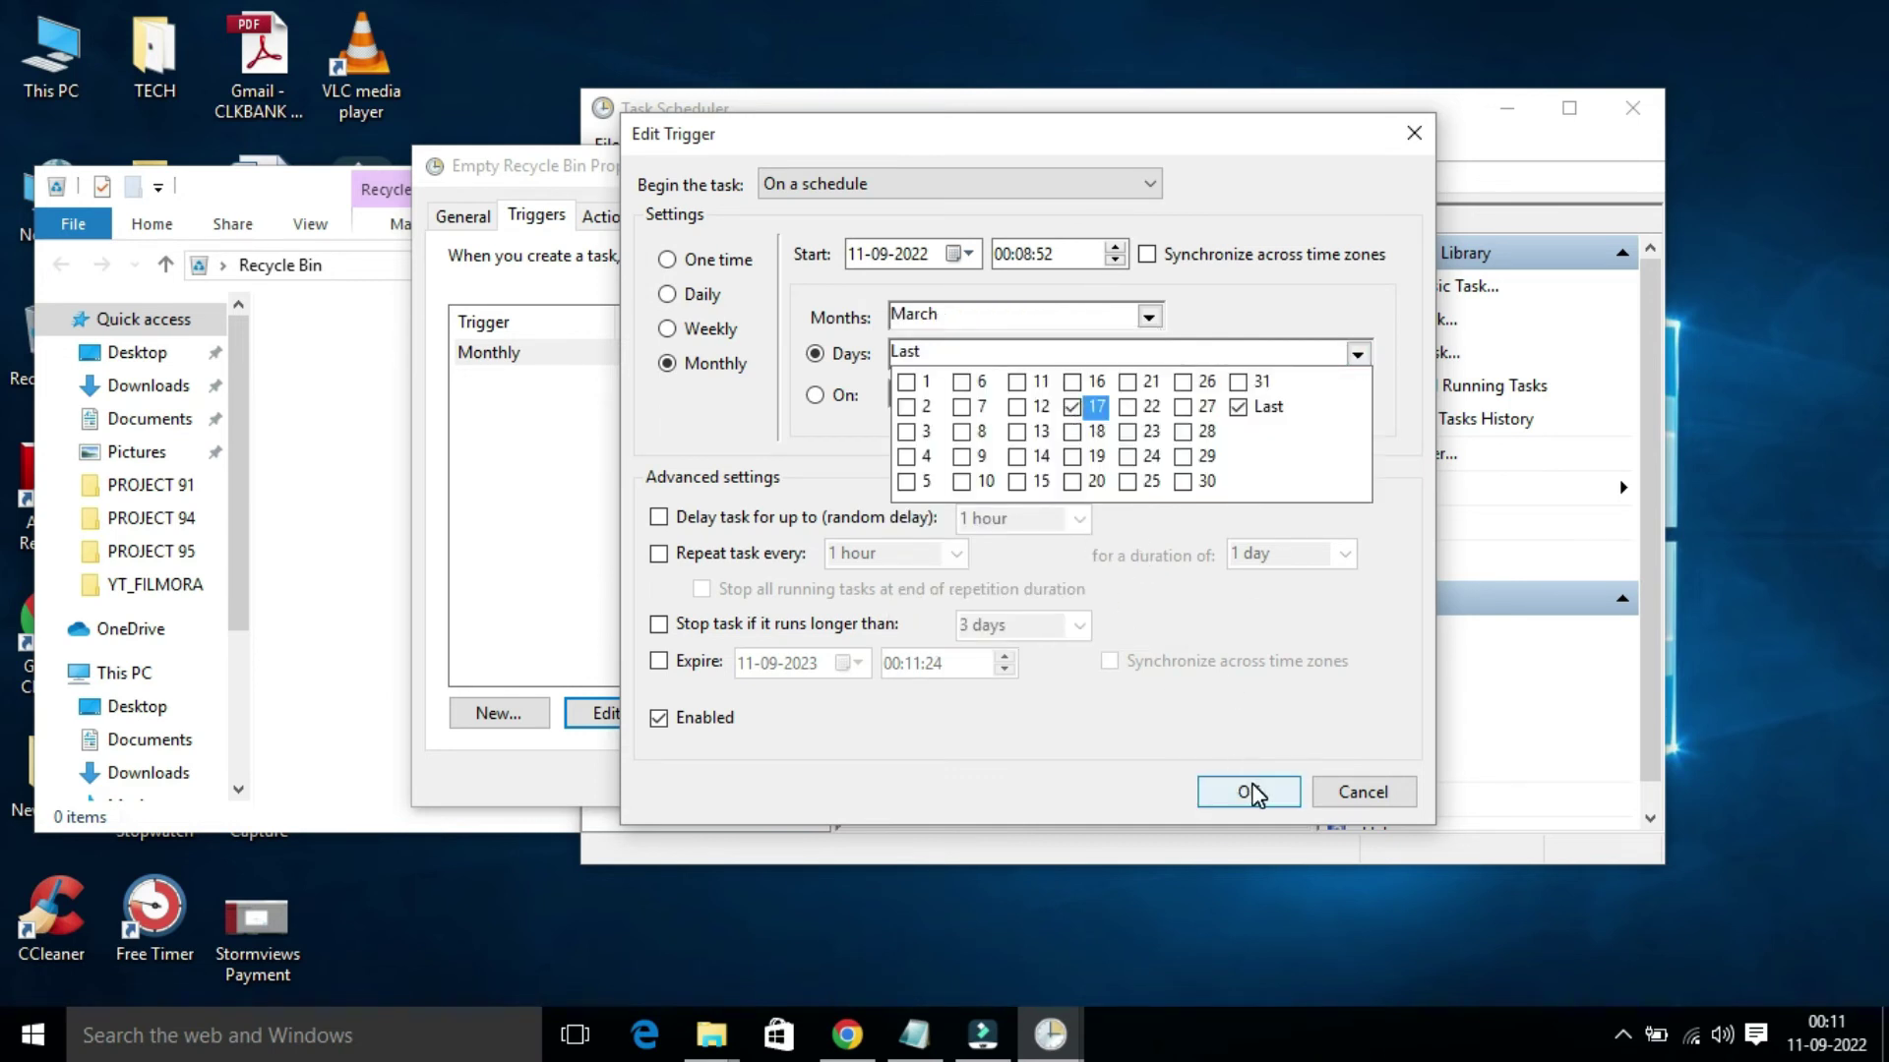
click(1358, 792)
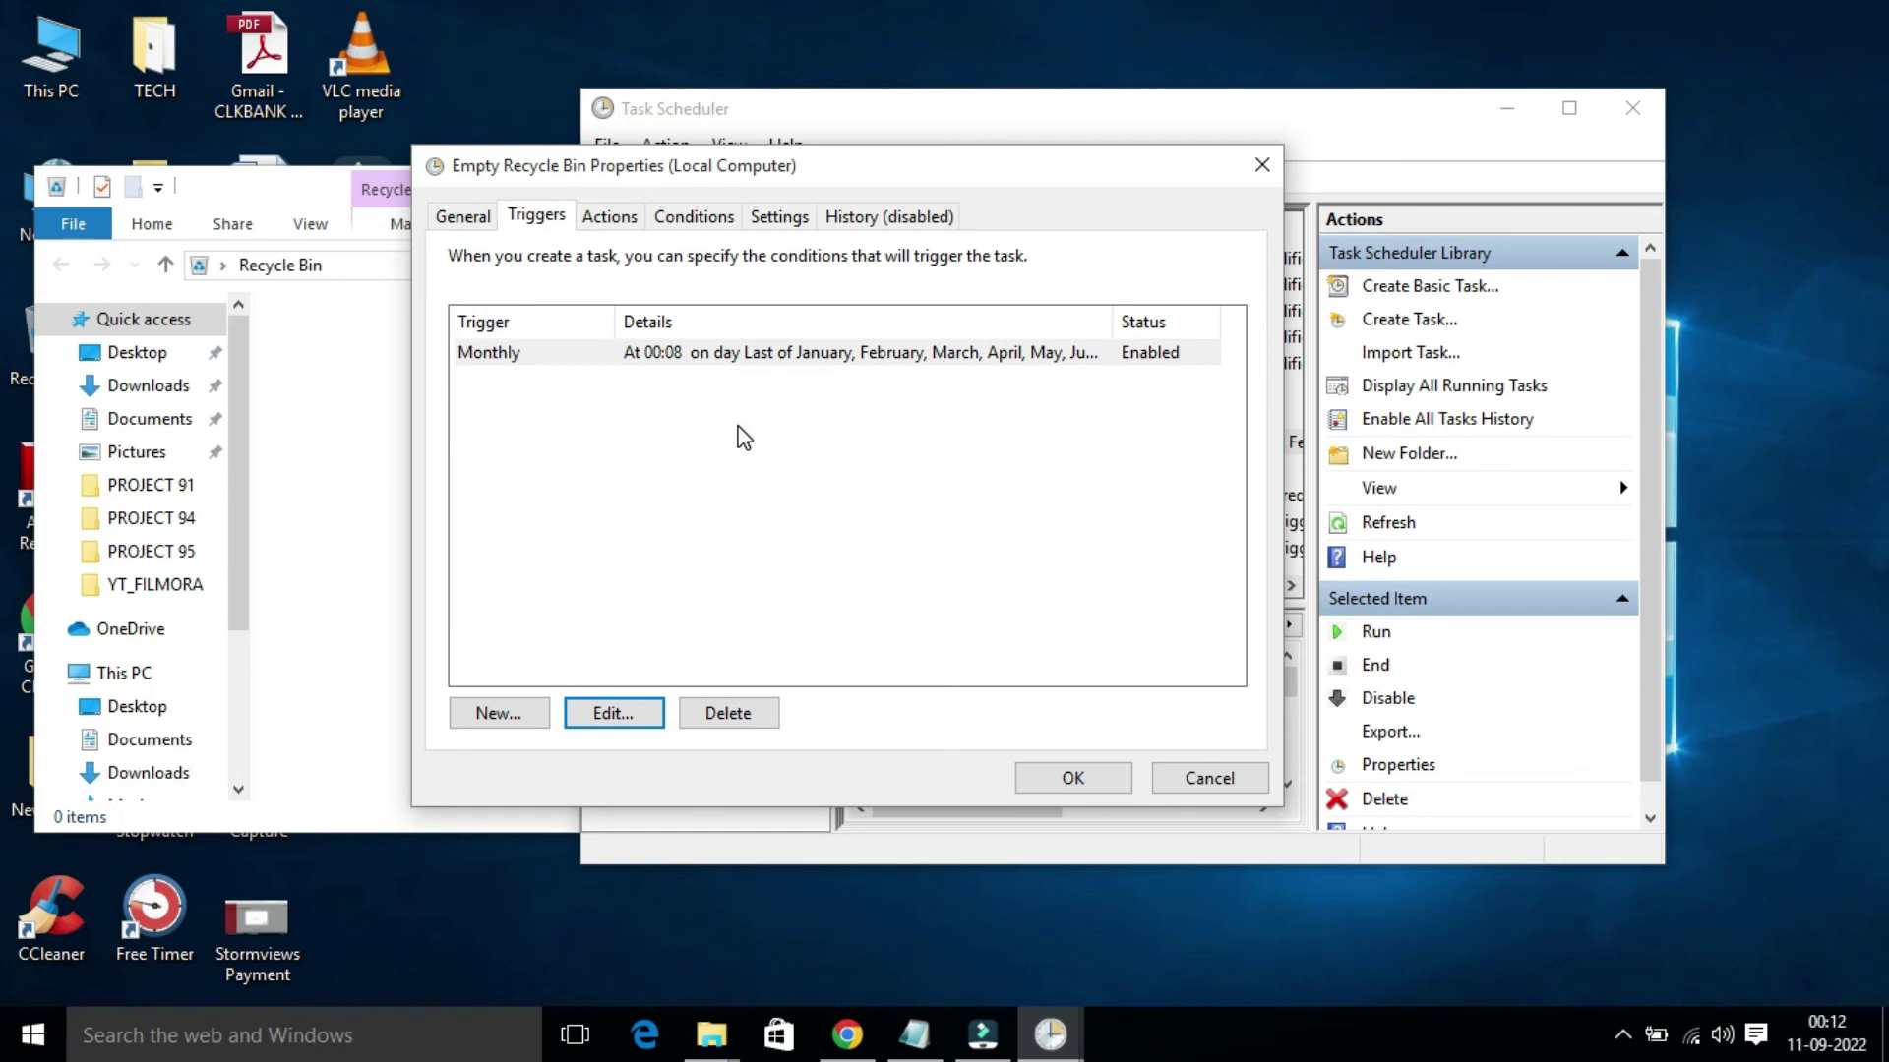
Step: Close the task Properties, then delete the Empty Recycle Bin task and confirm with Yes
drag(893, 174, 1092, 185)
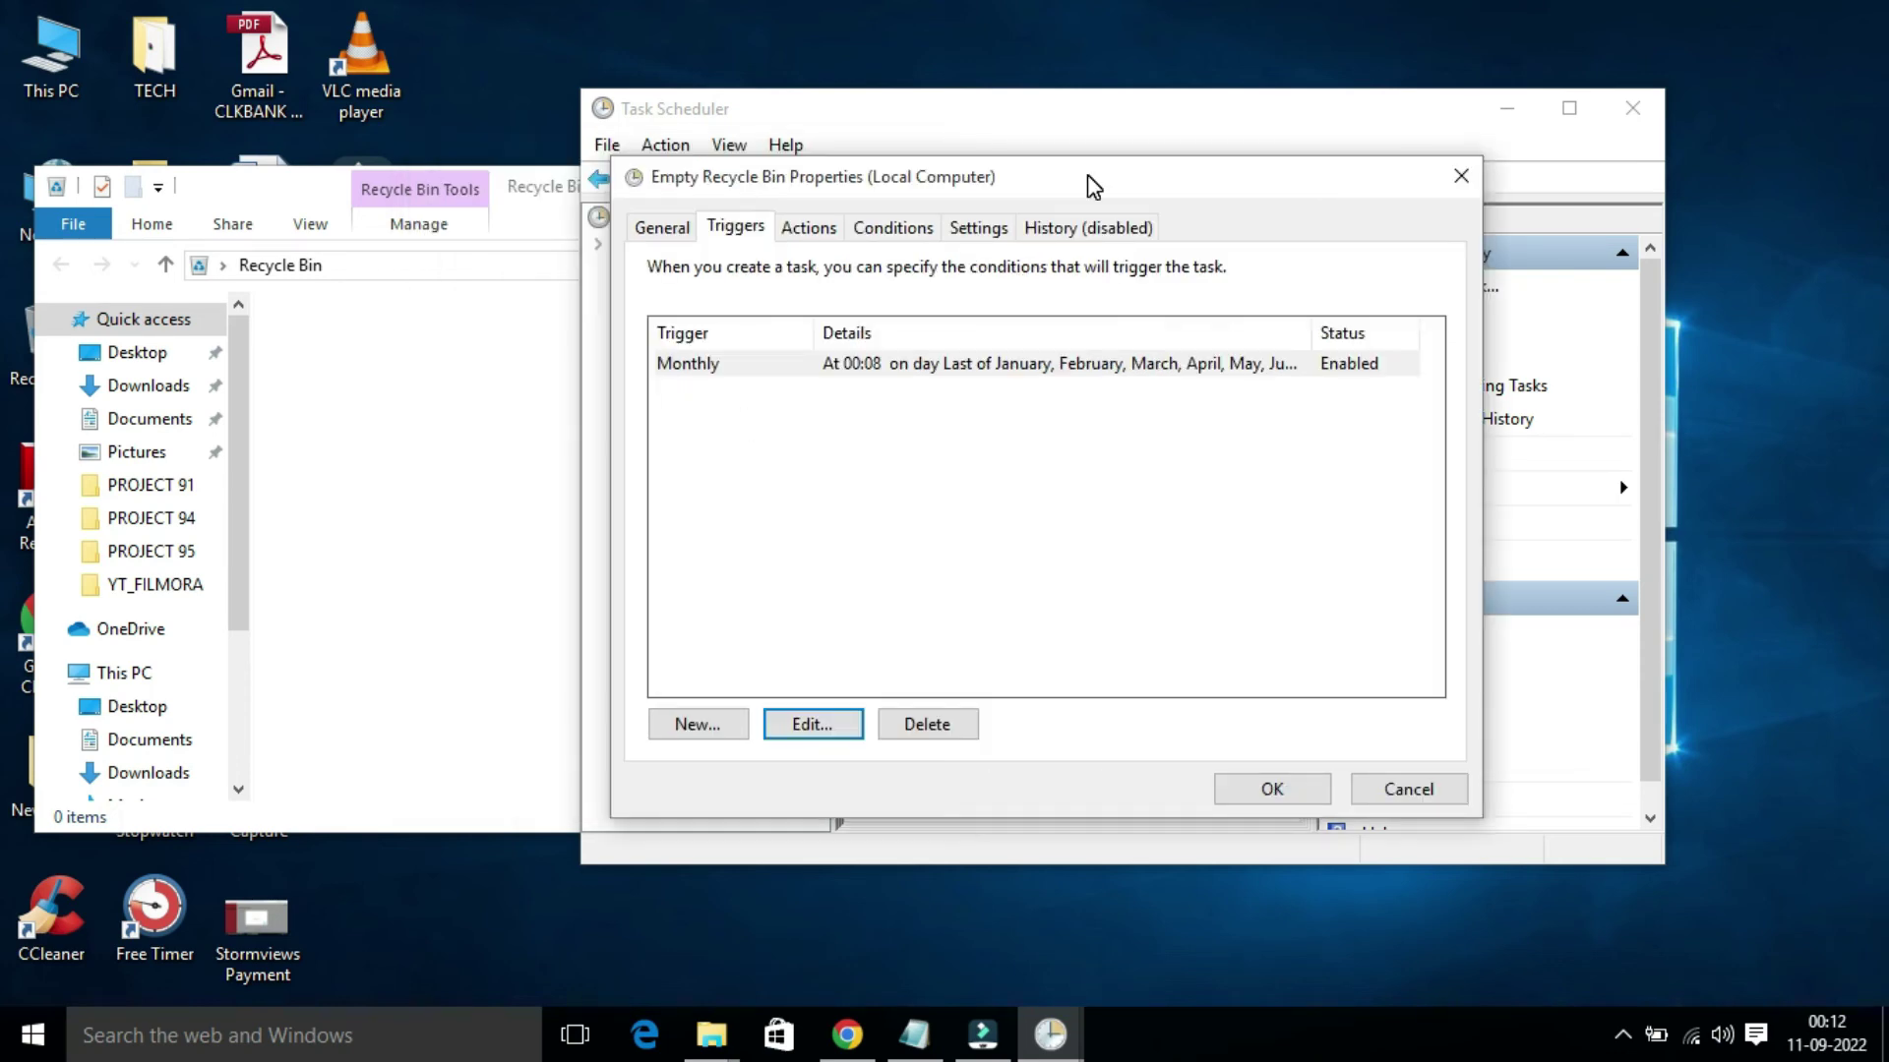
click(1272, 789)
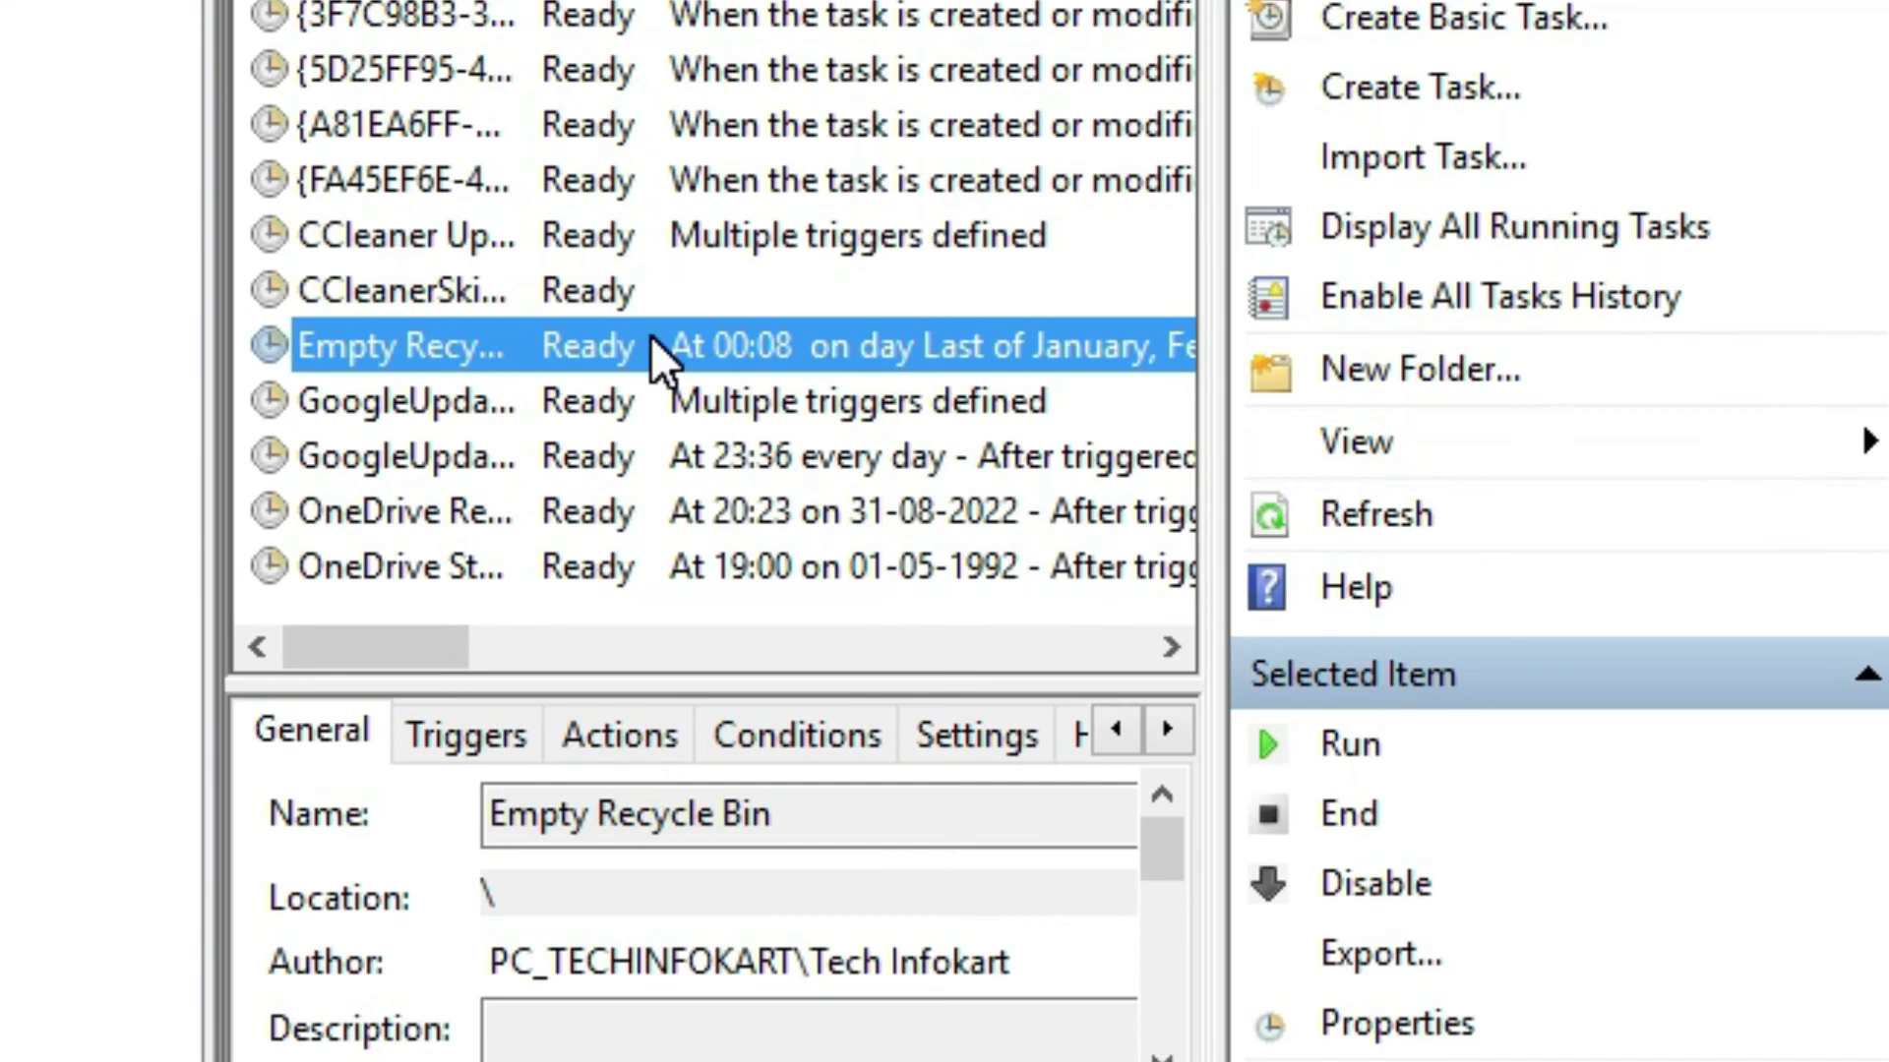
right_click(651, 336)
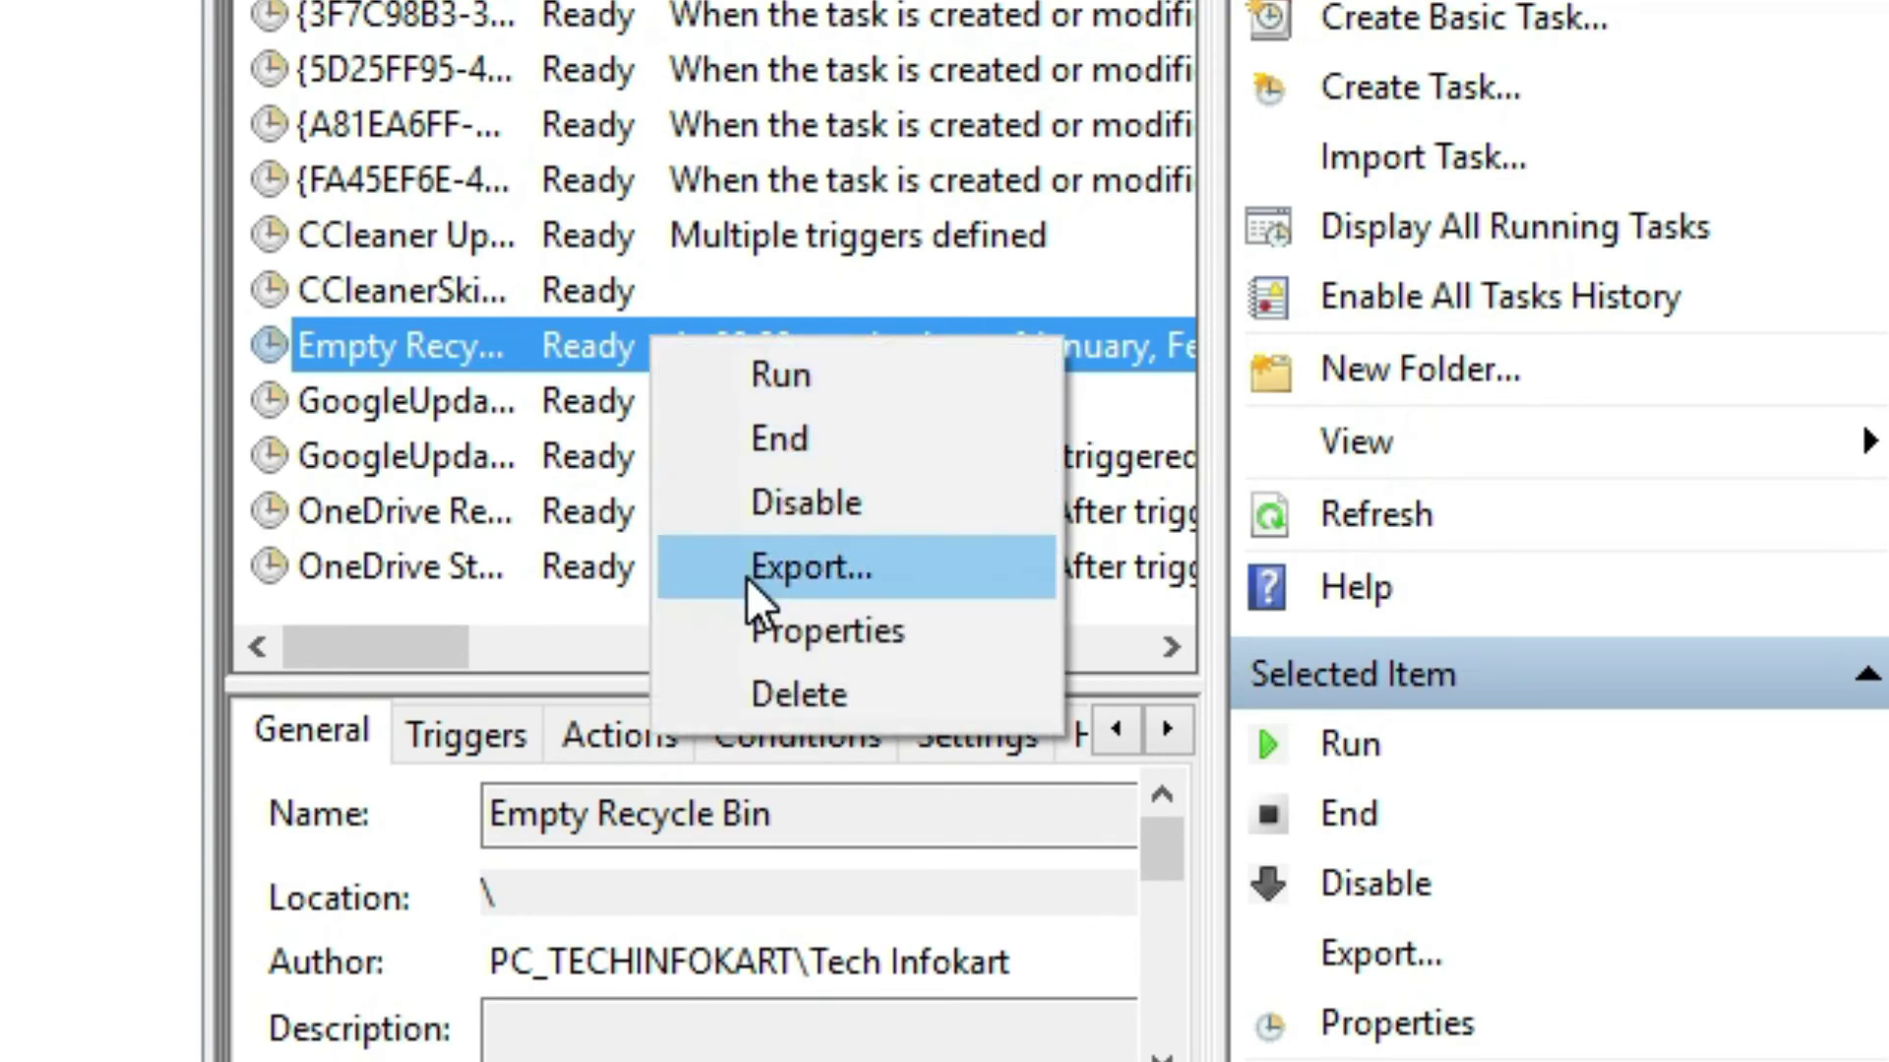
click(777, 693)
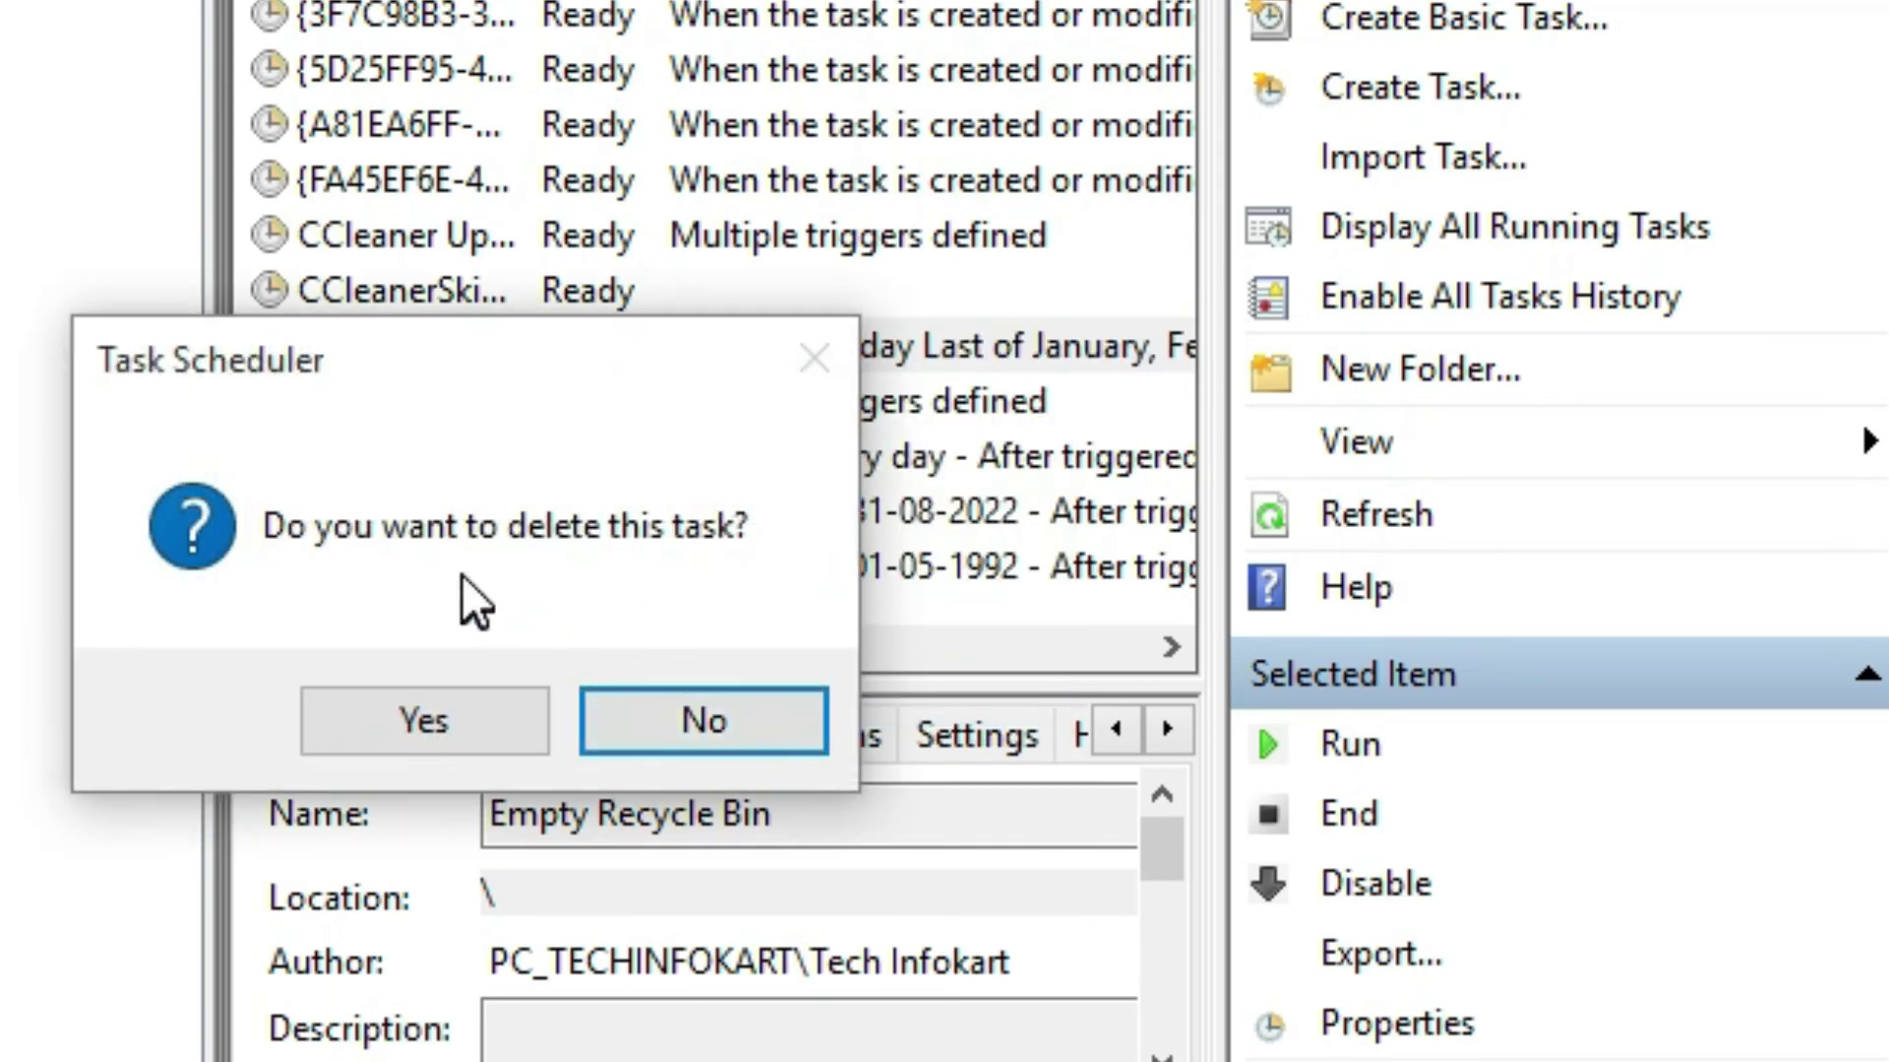
click(439, 716)
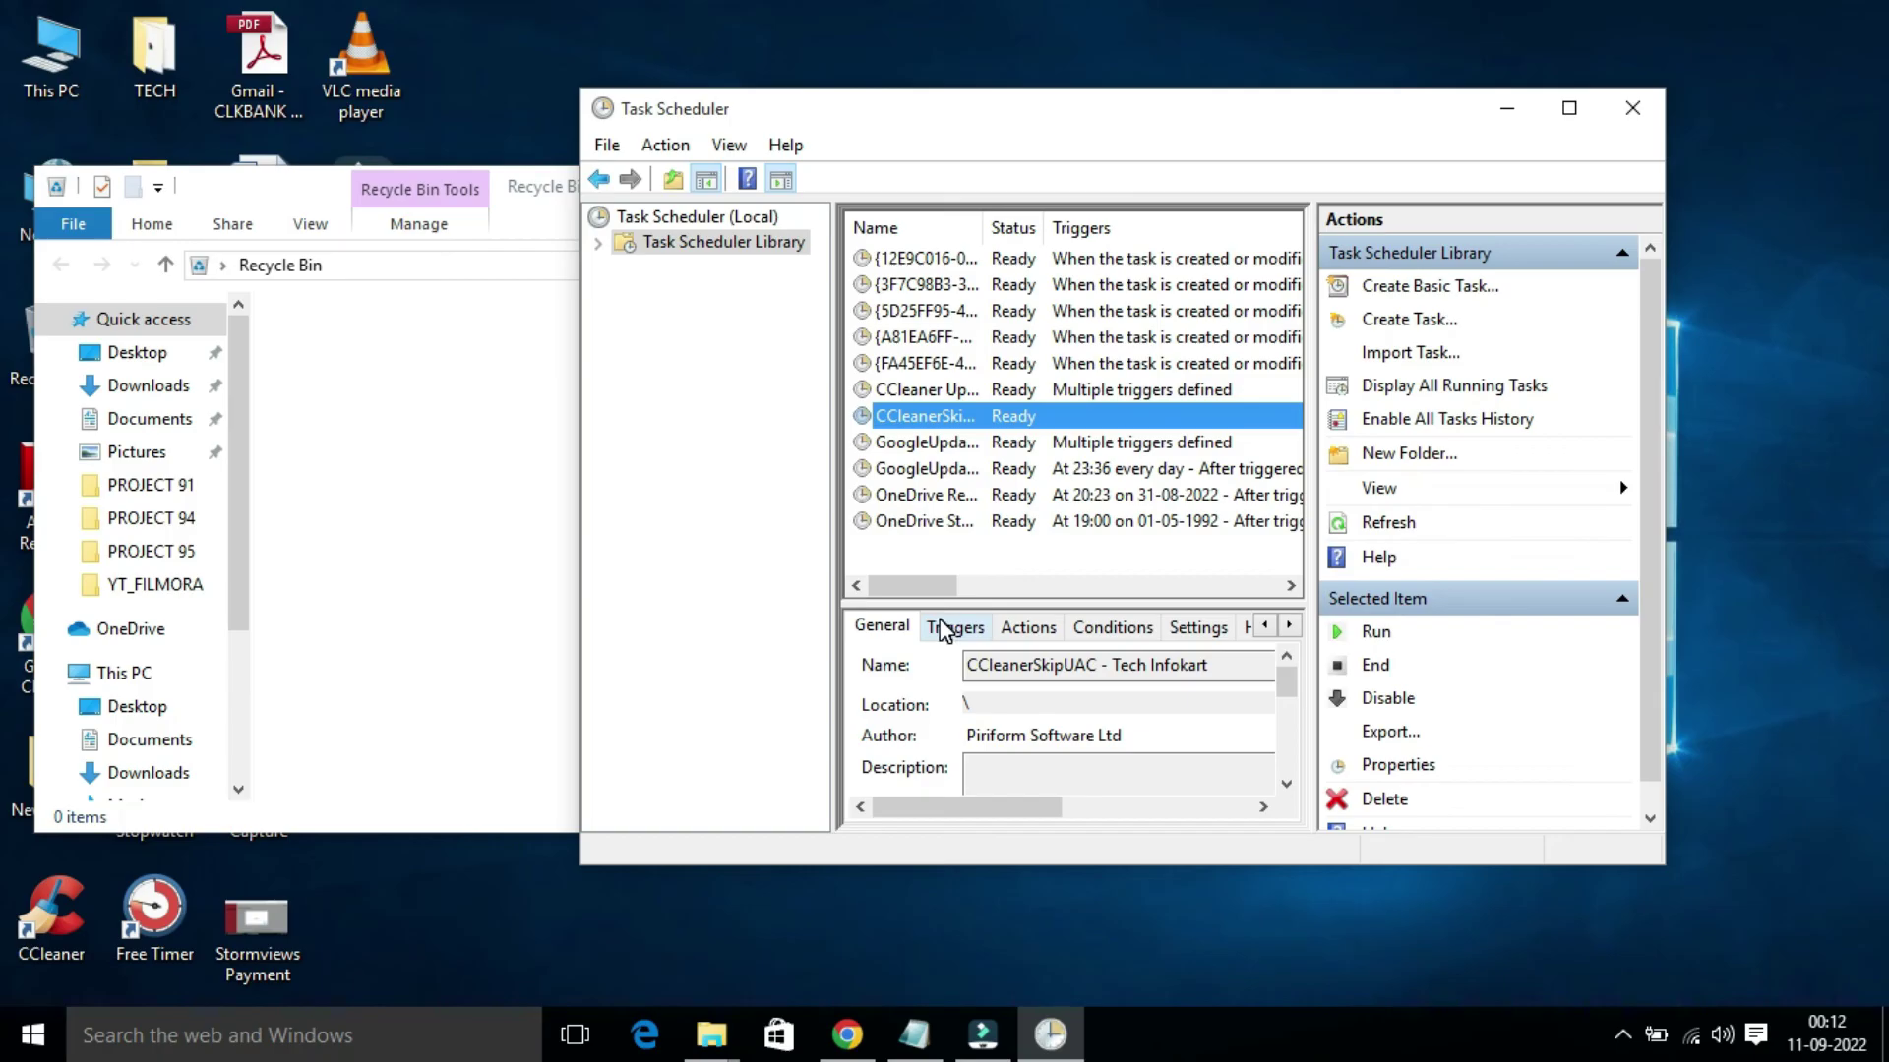